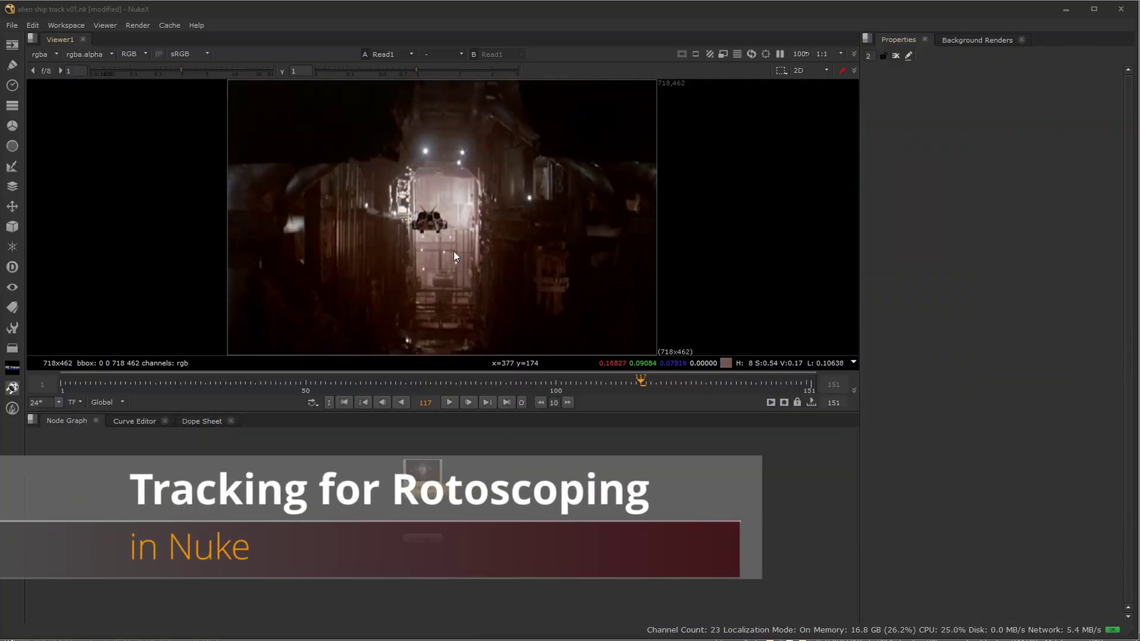
Play through the ship footage and examine the ship's outline up close around frame 61
{"action": "left_click", "coordinate": [448, 401]}
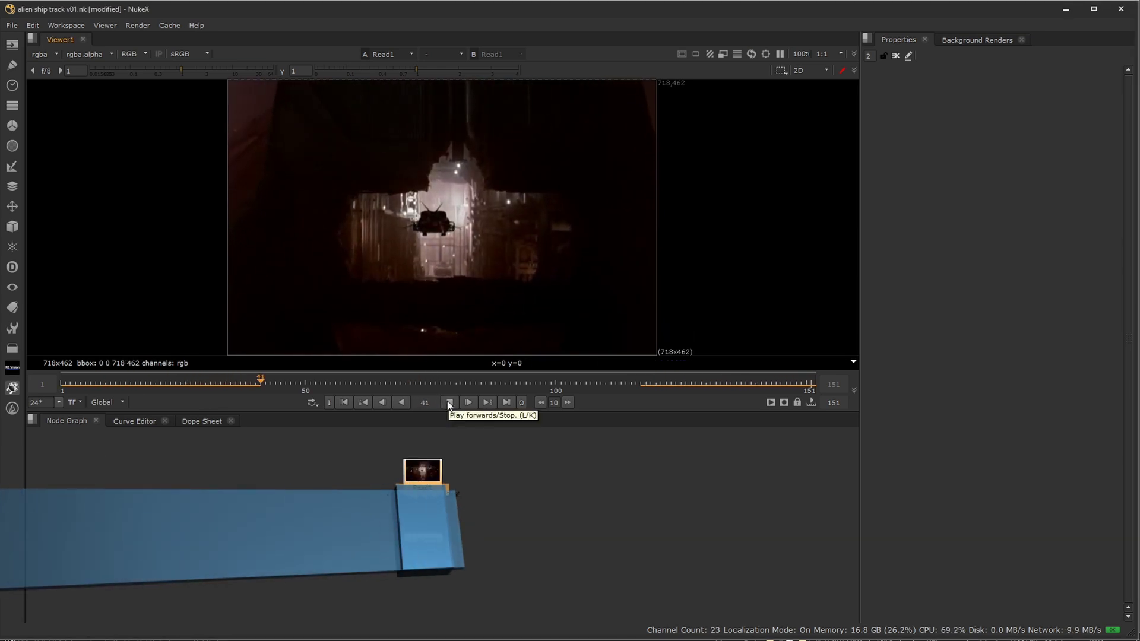
{"action": "left_click", "coordinate": [449, 402]}
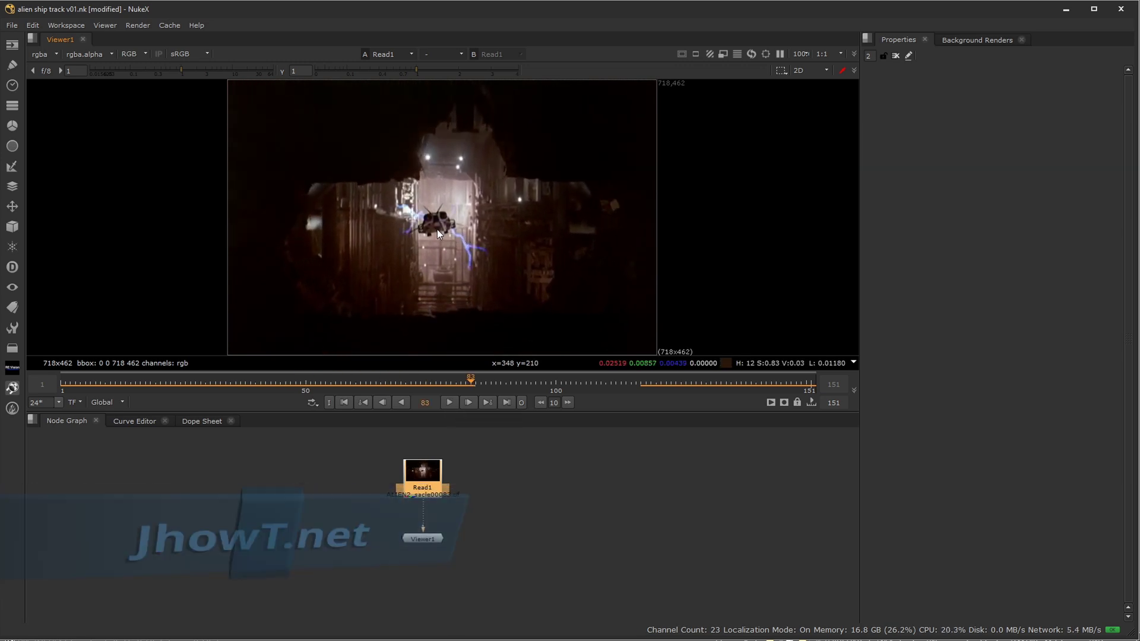
{"action": "scroll", "coordinate": [436, 230], "scroll_direction": "up", "scroll_amount": 2}
{"action": "left_click_drag", "start_coordinate": [470, 383], "coordinate": [363, 396]}
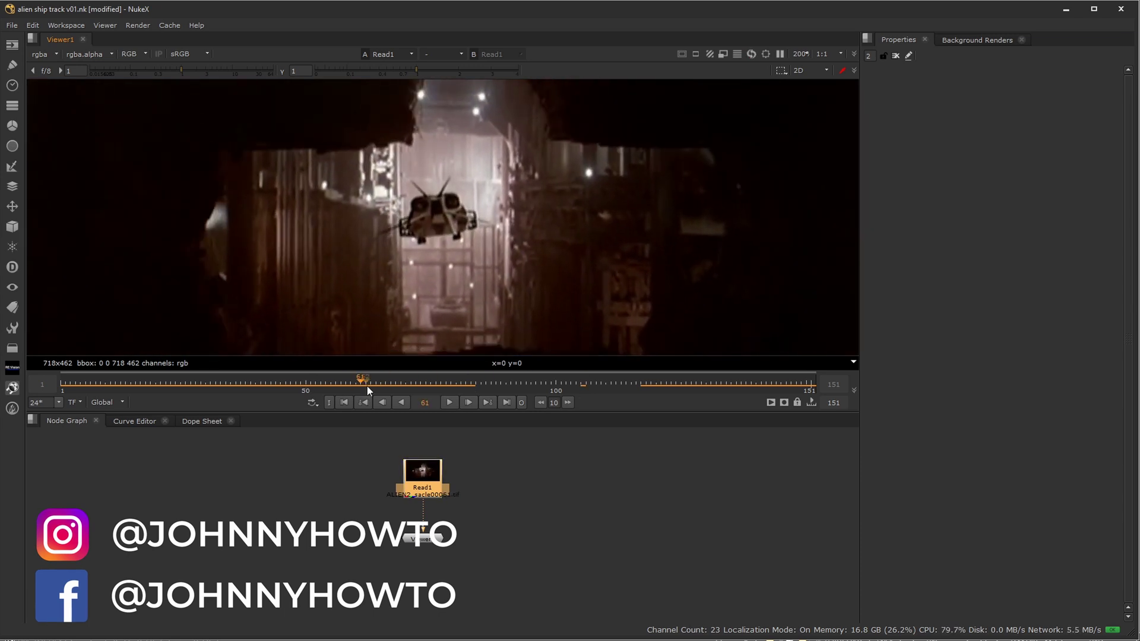
{"action": "scroll", "coordinate": [461, 230], "scroll_direction": "up", "scroll_amount": 4}
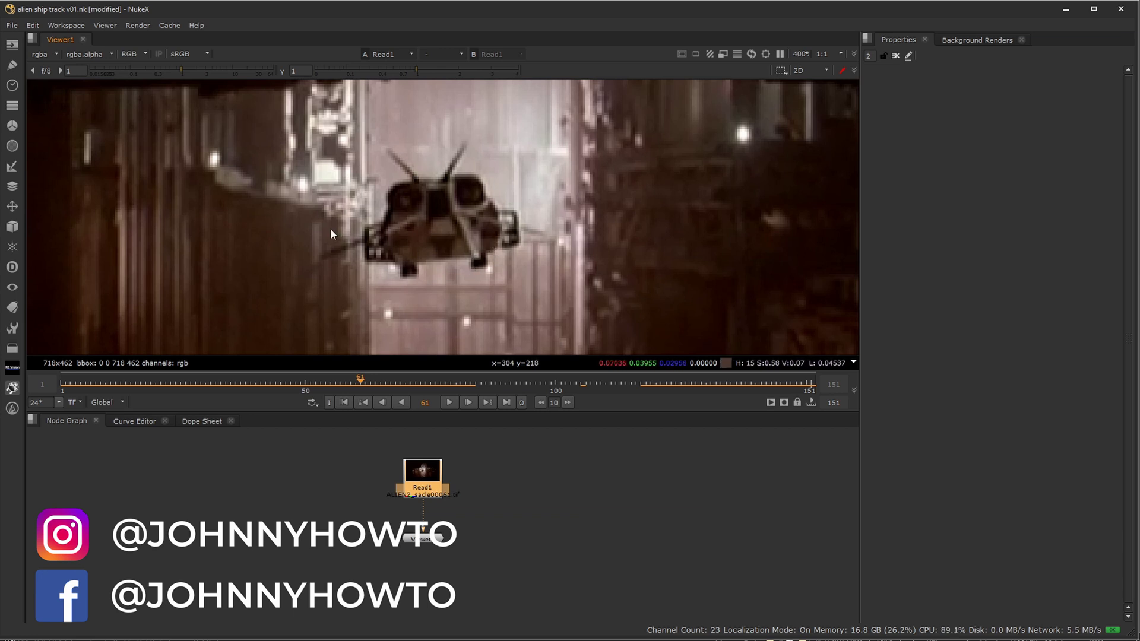
{"action": "scroll", "coordinate": [539, 208], "scroll_direction": "down", "scroll_amount": 4}
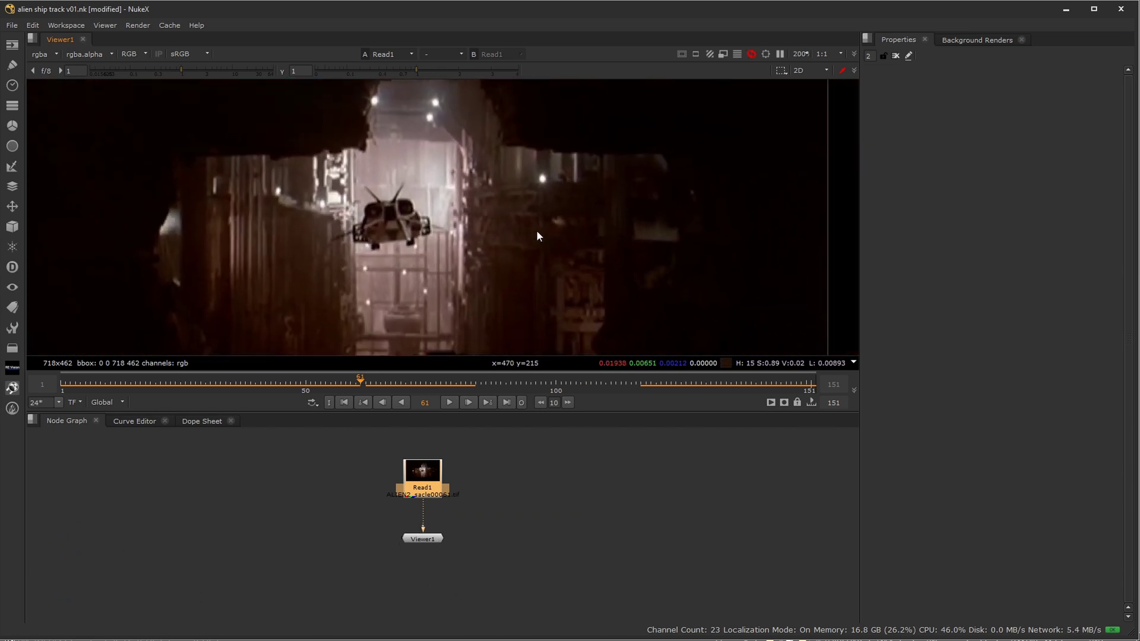
{"action": "scroll", "coordinate": [554, 231], "scroll_direction": "down", "scroll_amount": 1}
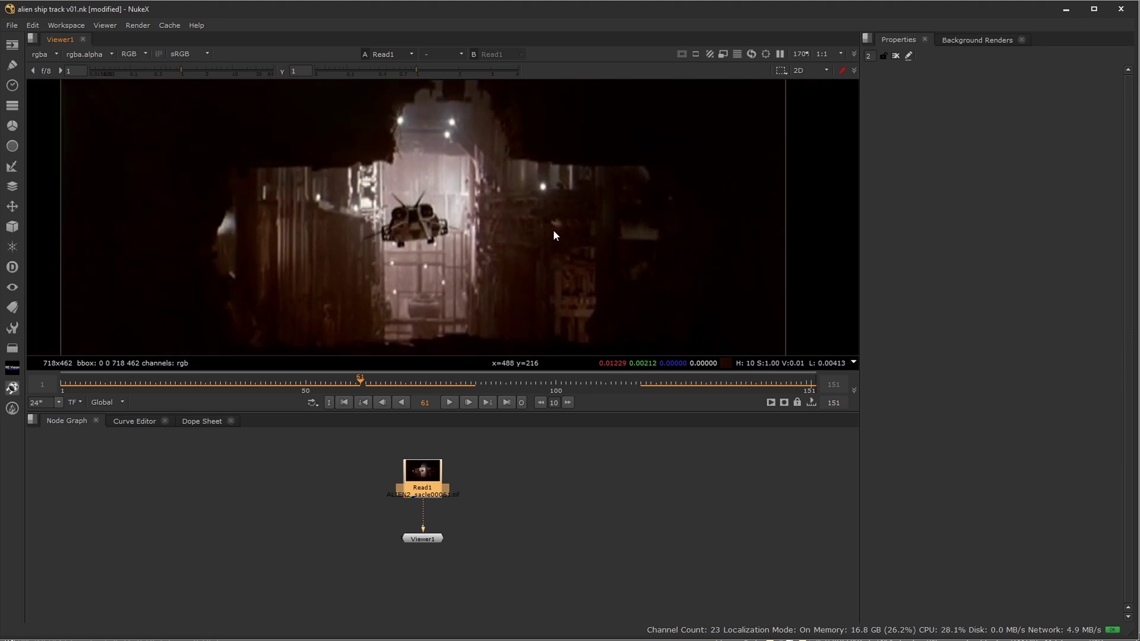
{"action": "scroll", "coordinate": [448, 224], "scroll_direction": "down", "scroll_amount": 1}
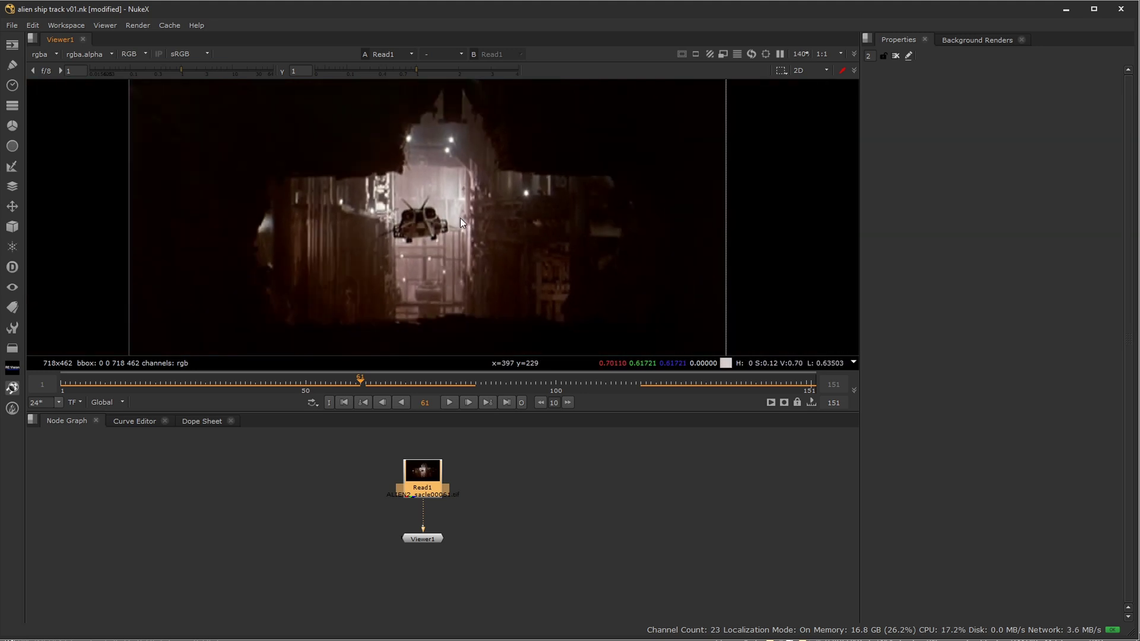
{"action": "middle_click_drag", "start_coordinate": [461, 219], "coordinate": [460, 227]}
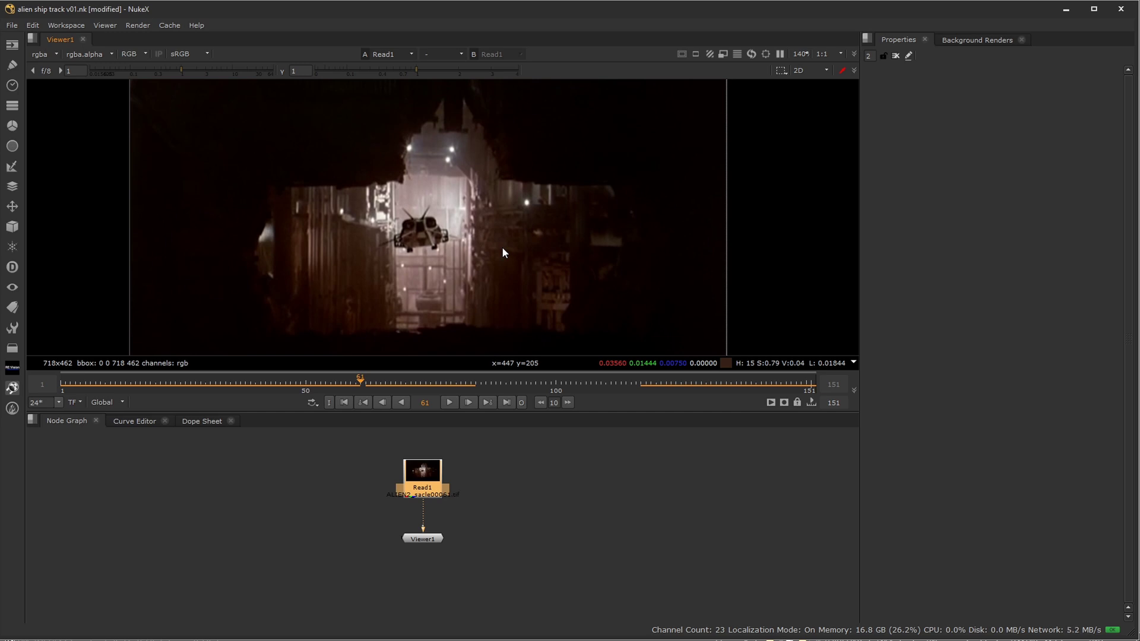
Add an unconnected Roto node and outline the ship's body with a closed Bezier shape at frame 61
{"action": "left_click", "coordinate": [535, 515]}
{"action": "key", "text": "o"}
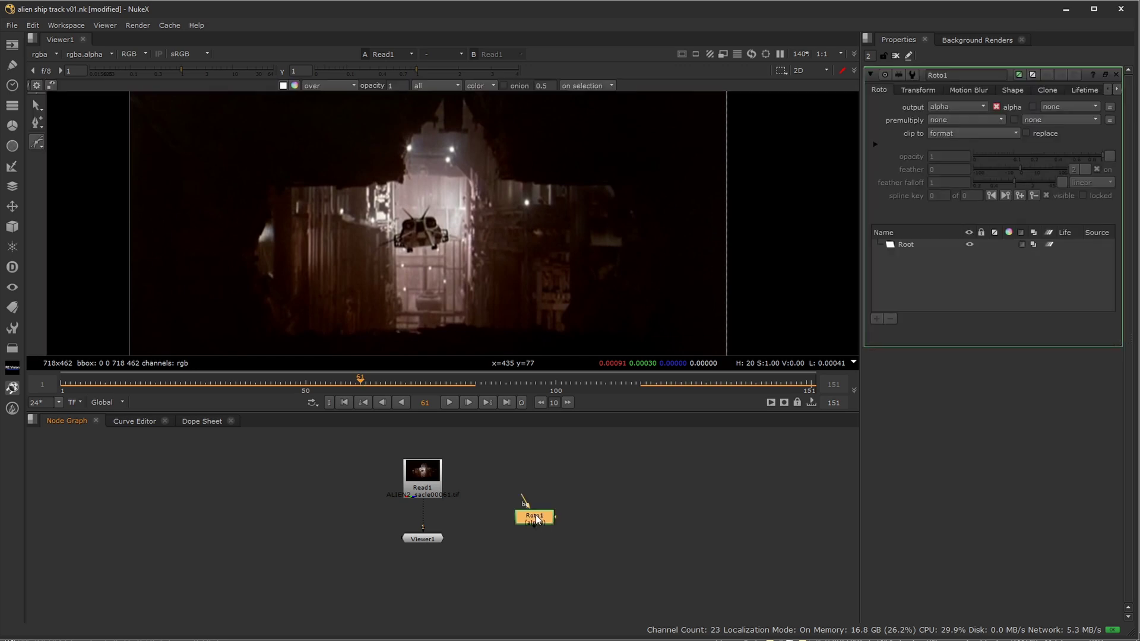
{"action": "scroll", "coordinate": [400, 265], "scroll_direction": "up", "scroll_amount": 3}
{"action": "scroll", "coordinate": [400, 265], "scroll_direction": "up", "scroll_amount": 4}
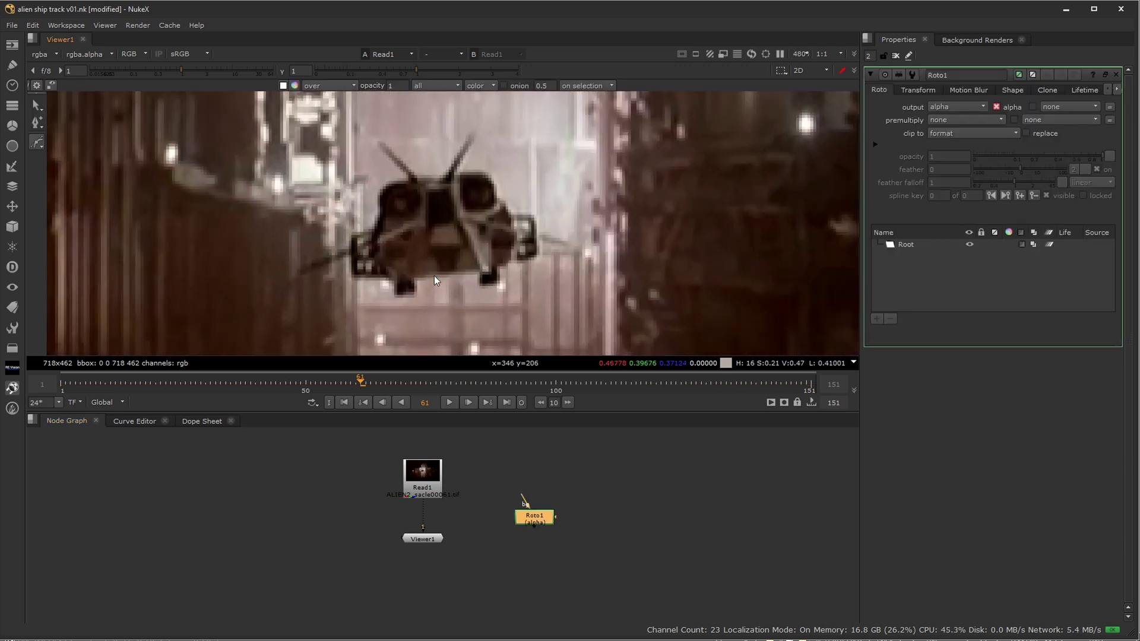
{"action": "left_click", "coordinate": [421, 276]}
{"action": "left_click", "coordinate": [495, 268]}
{"action": "left_click", "coordinate": [536, 258]}
{"action": "left_click", "coordinate": [494, 193]}
{"action": "left_click", "coordinate": [486, 171]}
{"action": "left_click", "coordinate": [401, 180]}
{"action": "left_click", "coordinate": [384, 189]}
{"action": "left_click", "coordinate": [378, 213]}
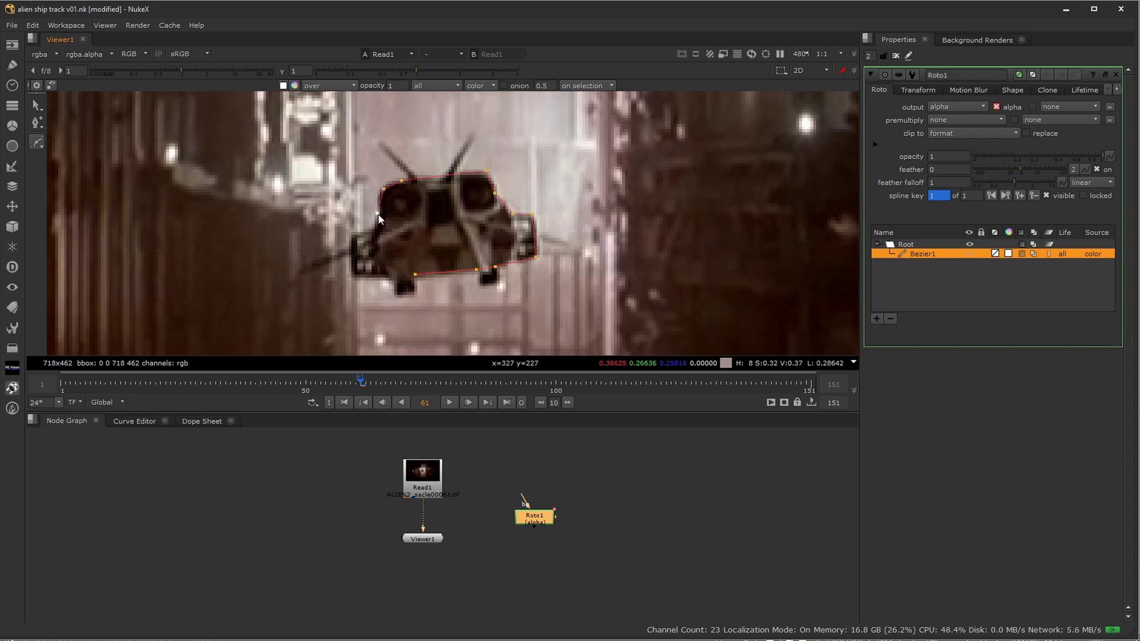
{"action": "left_click", "coordinate": [354, 236]}
{"action": "left_click", "coordinate": [351, 270]}
{"action": "left_click", "coordinate": [380, 279]}
{"action": "left_click", "coordinate": [414, 275]}
{"action": "key", "text": "q"}
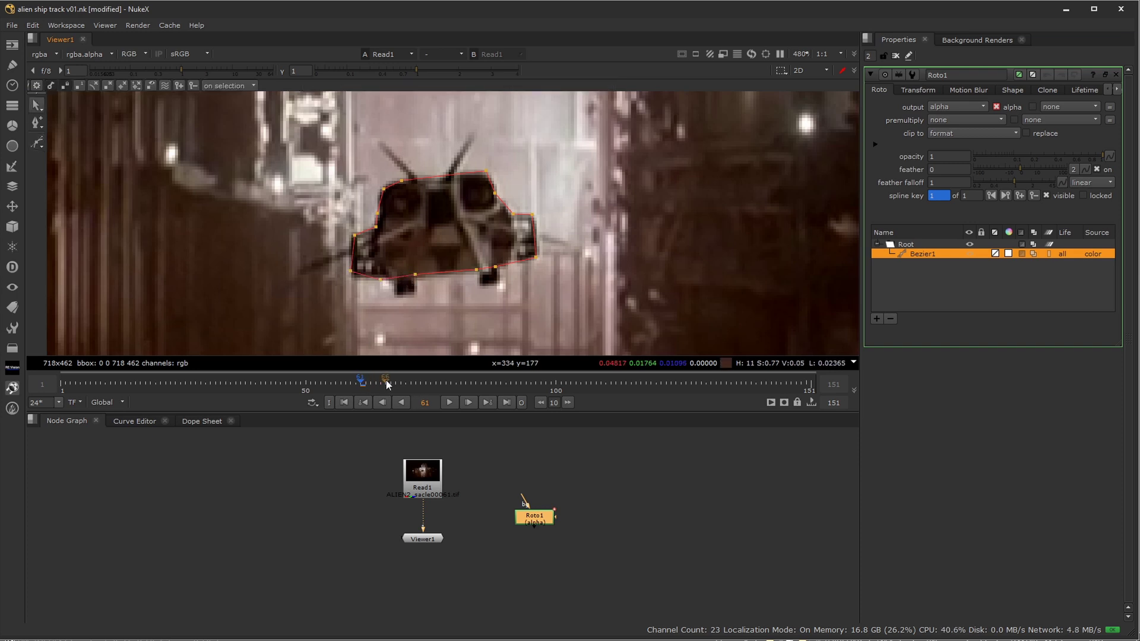
At frame 92, shift the Bezier shape onto the ship and refit its upper and side points to the hull
{"action": "left_click_drag", "start_coordinate": [373, 385], "coordinate": [431, 382]}
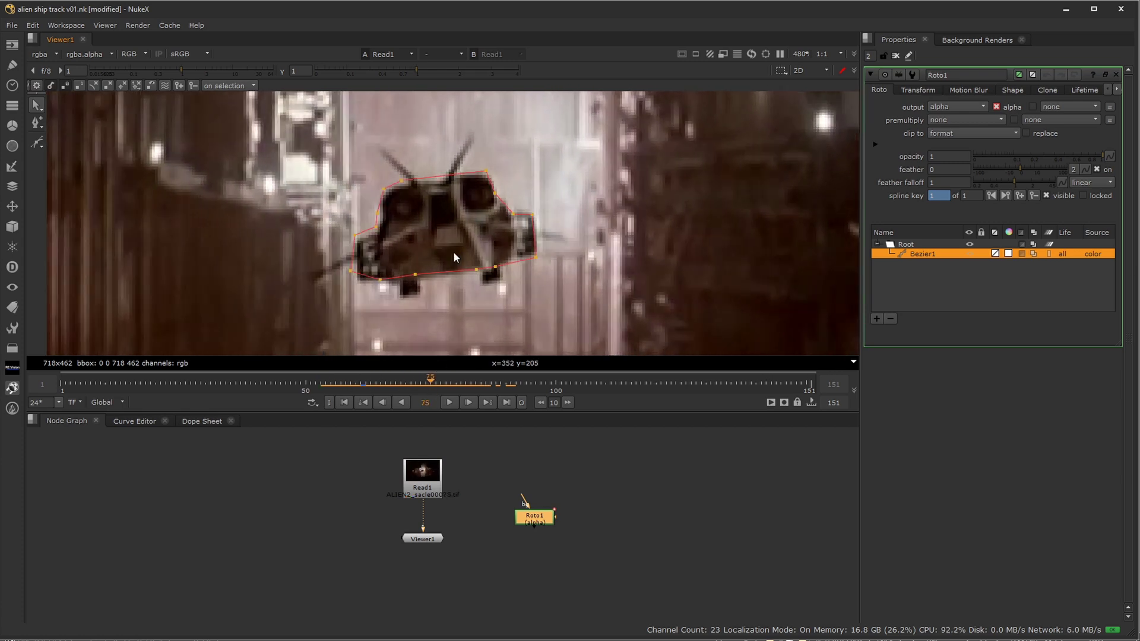
{"action": "key", "text": "Right"}
{"action": "key", "text": "Right"}
{"action": "key", "text": "Right"}
{"action": "key", "text": "Right"}
{"action": "key", "text": "Right"}
{"action": "key", "text": "Right"}
{"action": "key", "text": "Right"}
{"action": "key", "text": "Right"}
{"action": "key", "text": "Right"}
{"action": "key", "text": "Right"}
{"action": "key", "text": "Right"}
{"action": "key", "text": "Right"}
{"action": "key", "text": "Right"}
{"action": "key", "text": "Right"}
{"action": "key", "text": "Right"}
{"action": "key", "text": "Right"}
{"action": "key", "text": "Right"}
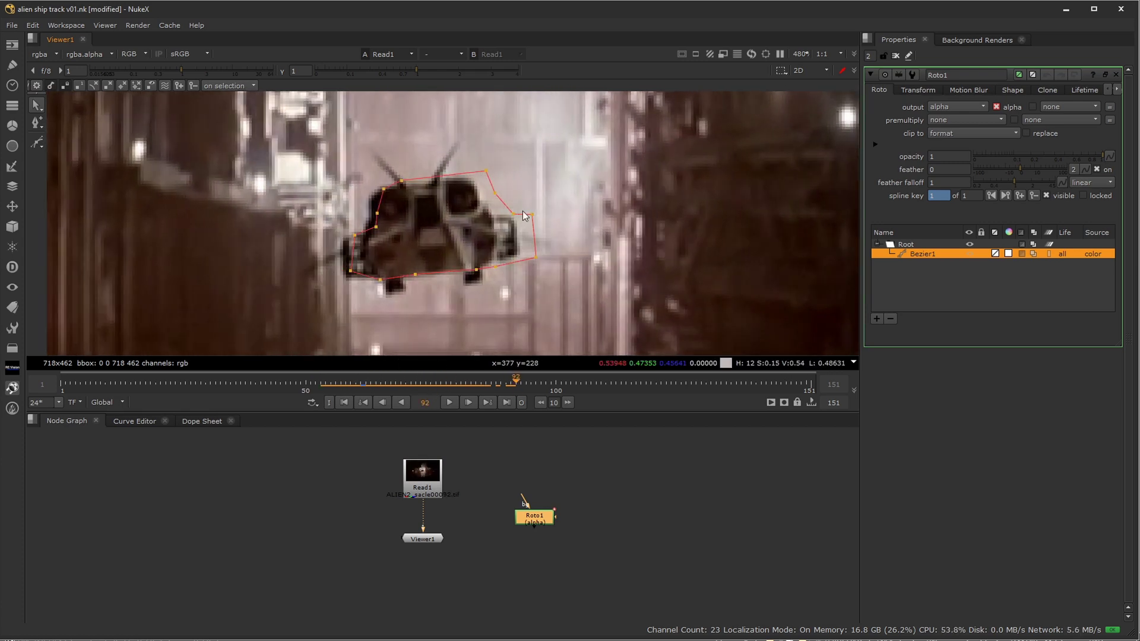
{"action": "left_click_drag", "start_coordinate": [405, 221], "coordinate": [387, 221]}
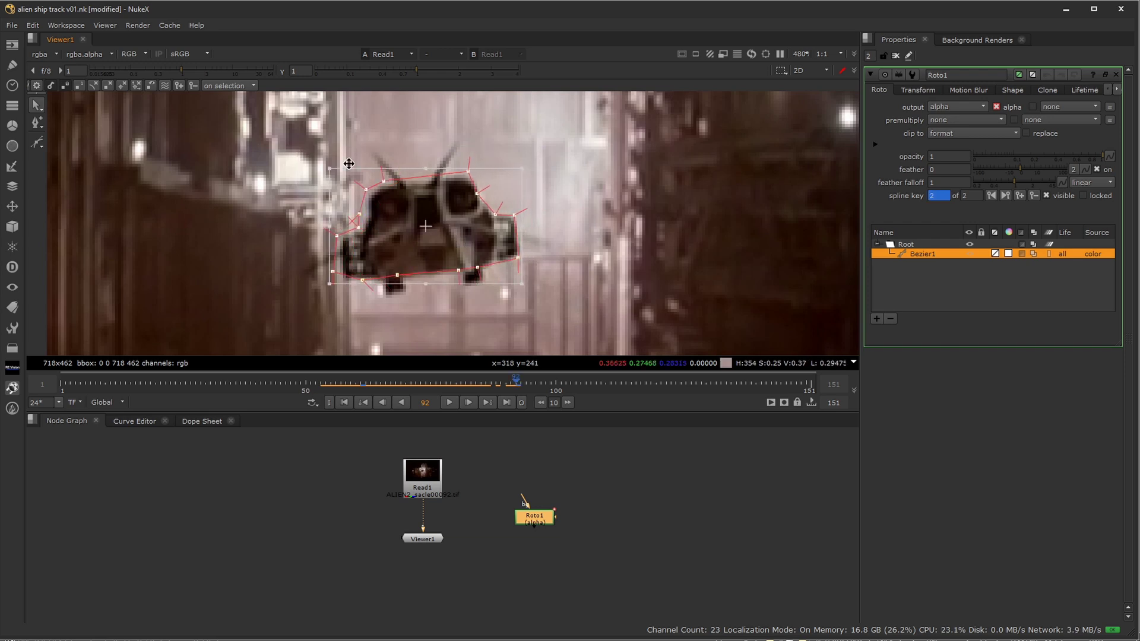
{"action": "left_click_drag", "start_coordinate": [327, 137], "coordinate": [486, 247]}
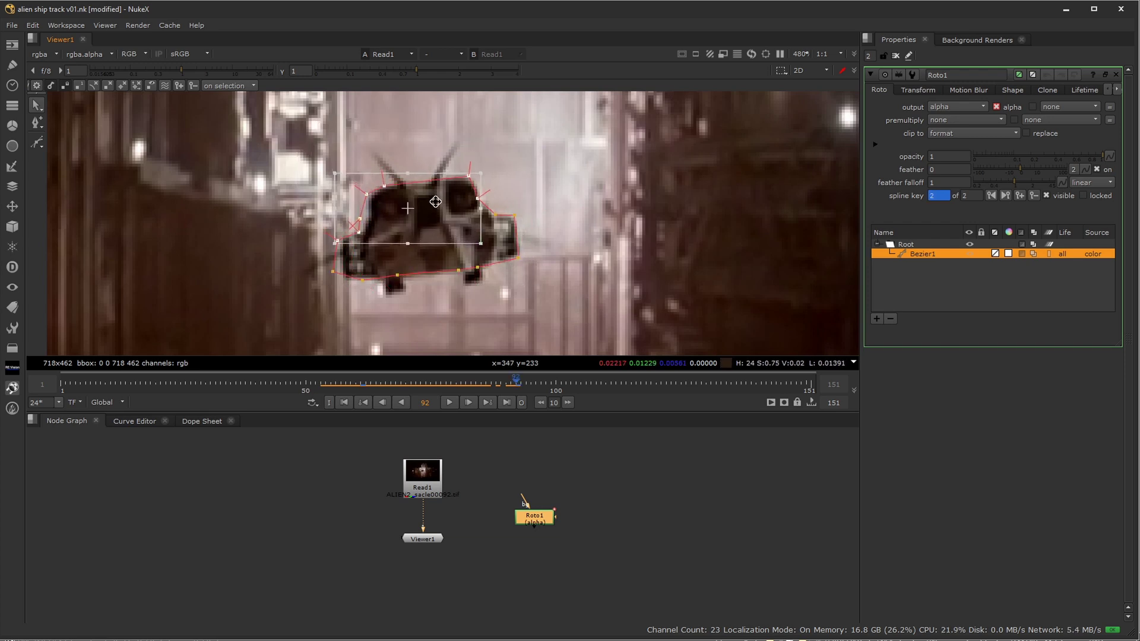
{"action": "left_click_drag", "start_coordinate": [326, 209], "coordinate": [364, 272]}
Check the roto shape back at frame 53 and delete the Roto node
{"action": "left_click_drag", "start_coordinate": [462, 383], "coordinate": [343, 401]}
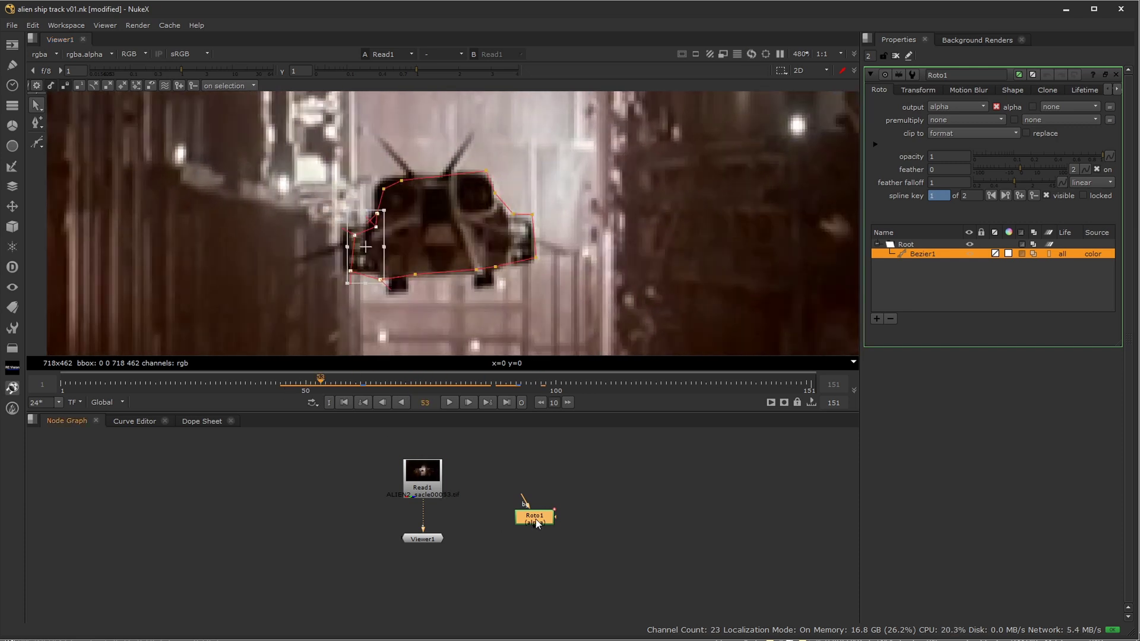
{"action": "key", "text": "Delete"}
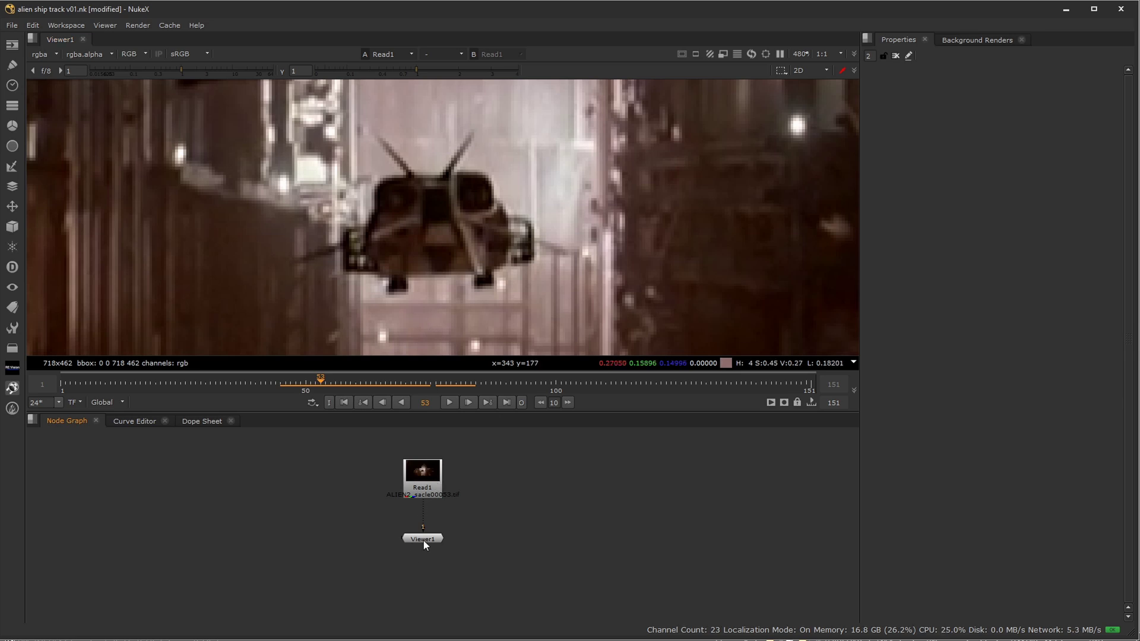
Review the ship's earlier frames and set the playback in point at frame 28
{"action": "scroll", "coordinate": [472, 245], "scroll_direction": "down", "scroll_amount": 4}
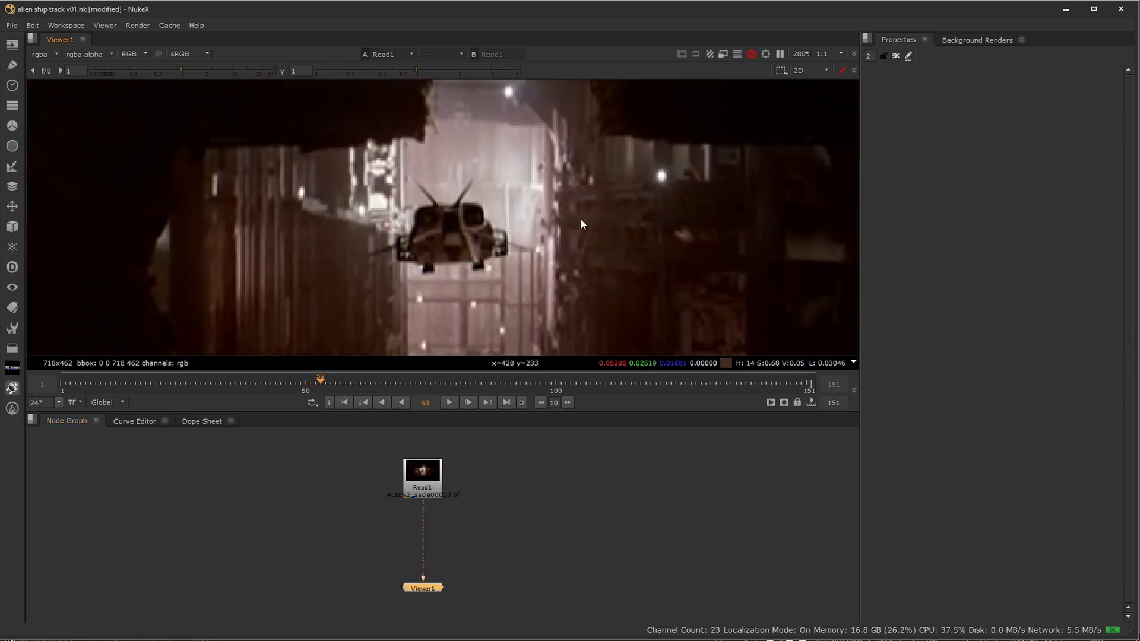
{"action": "middle_click_drag", "start_coordinate": [482, 238], "coordinate": [489, 226]}
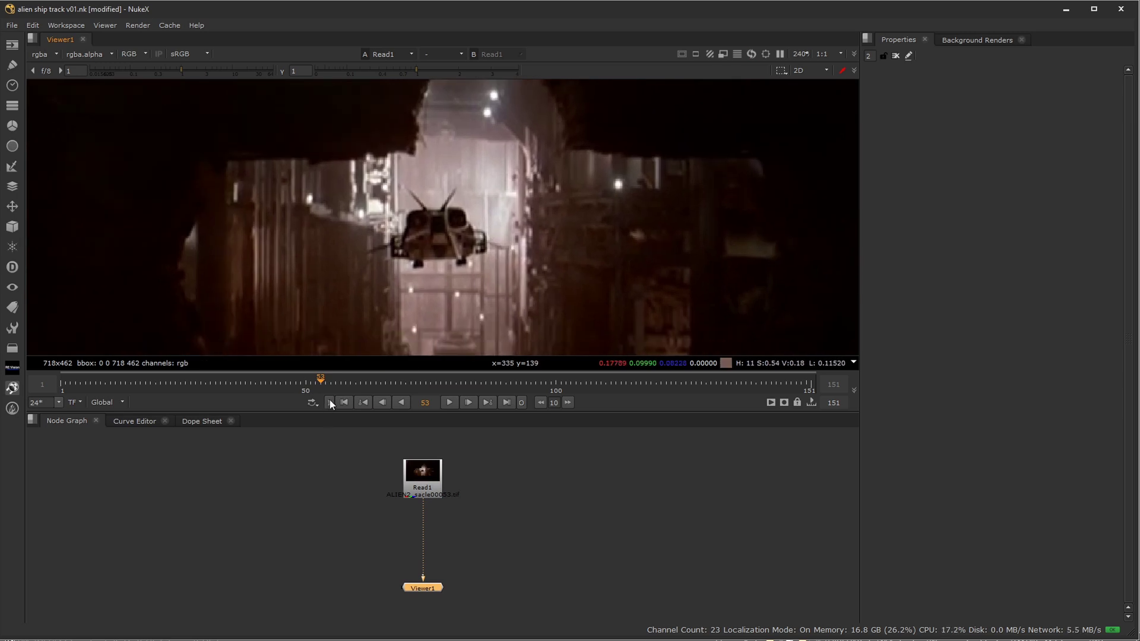
{"action": "left_click_drag", "start_coordinate": [328, 383], "coordinate": [368, 396]}
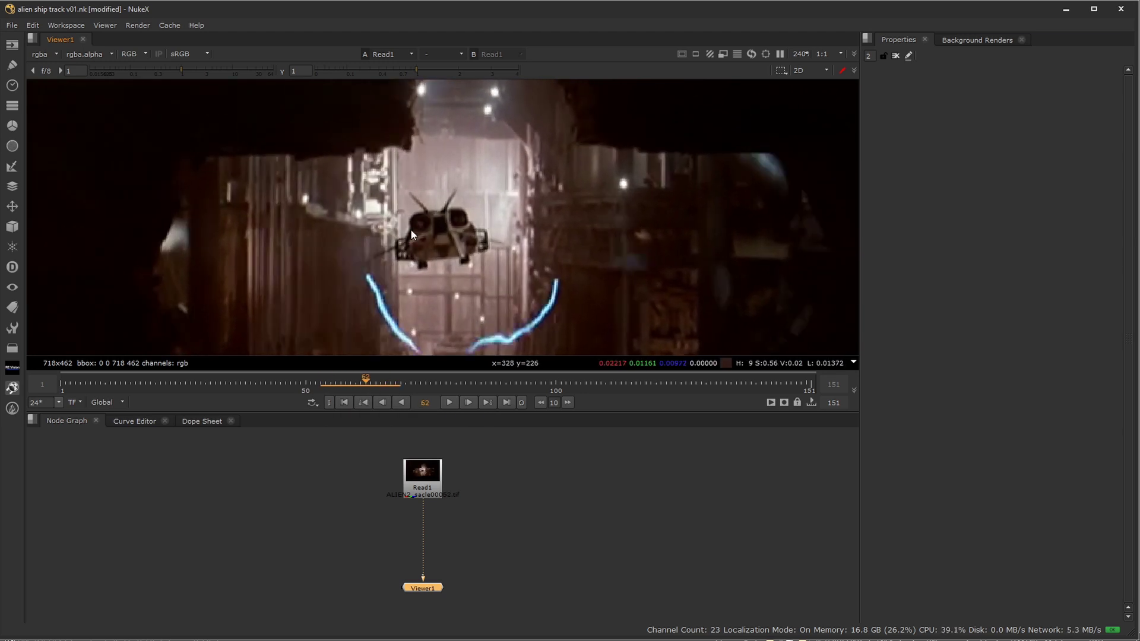
{"action": "left_click_drag", "start_coordinate": [371, 385], "coordinate": [194, 387]}
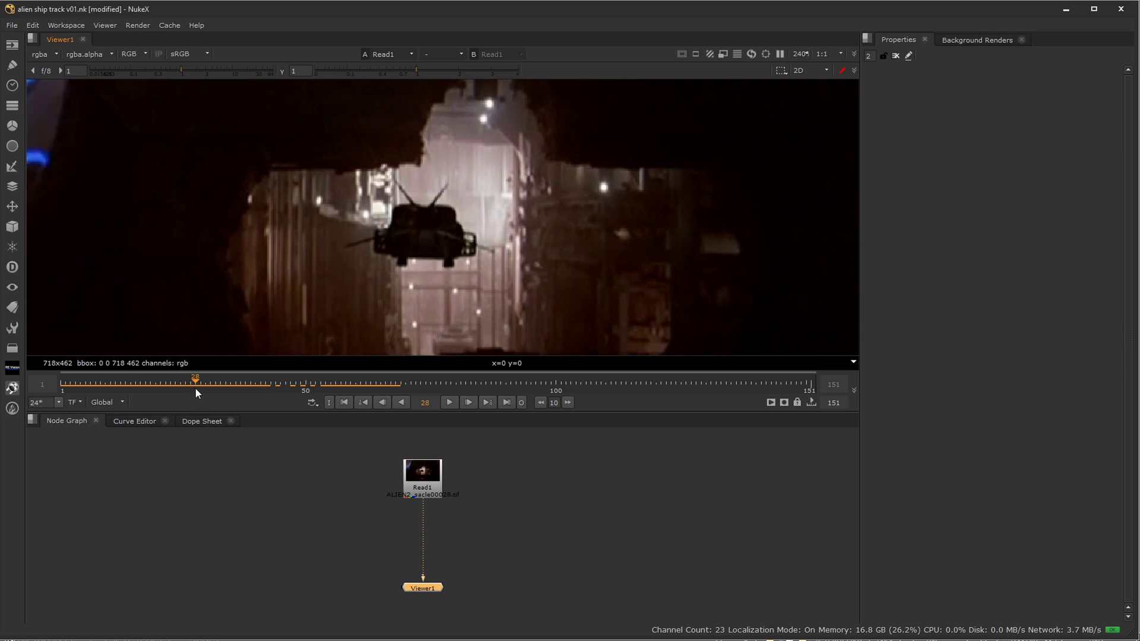
{"action": "key", "text": "i"}
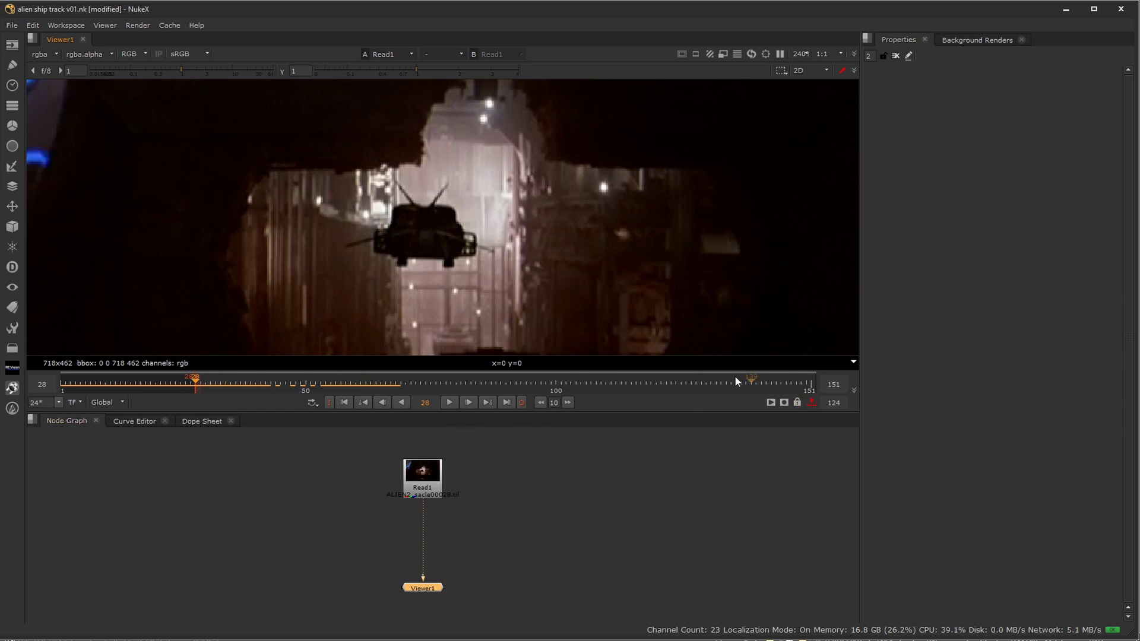
Compare the blue, red and green channels at frame 83, examining the lightning around the ship, and return to full RGB
{"action": "left_click_drag", "start_coordinate": [190, 390], "coordinate": [471, 394]}
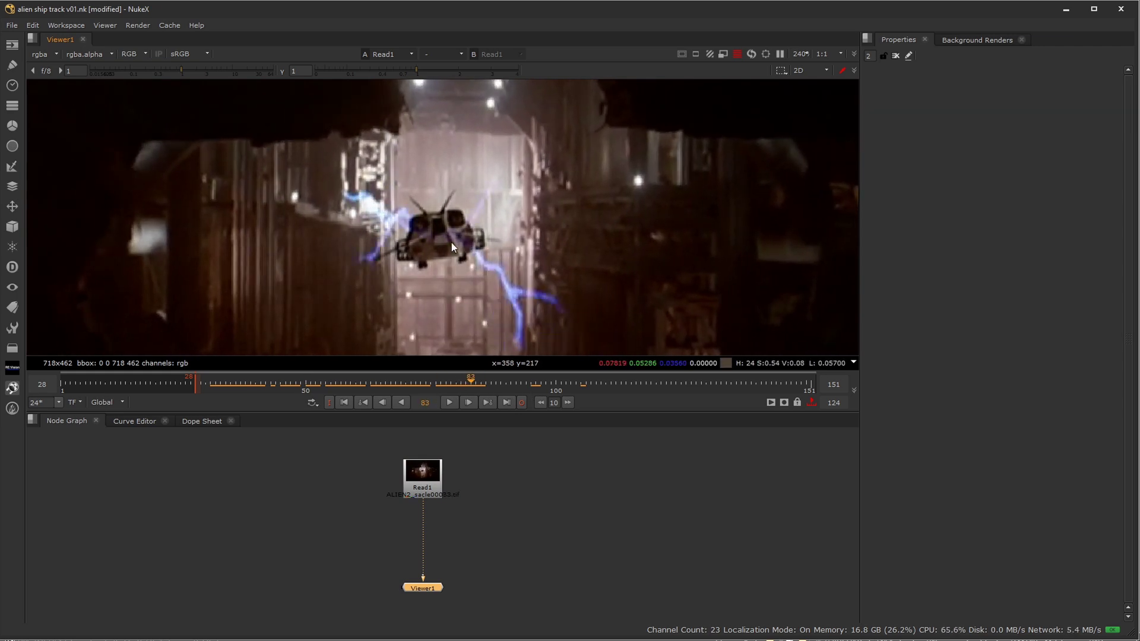
{"action": "key", "text": "b"}
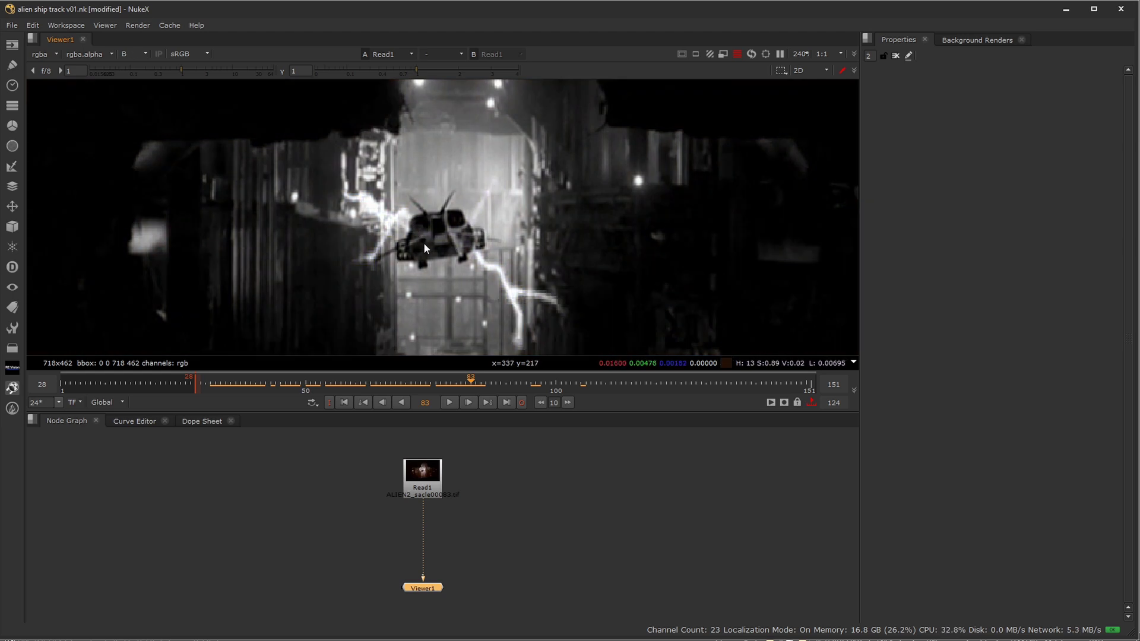
{"action": "key", "text": "b"}
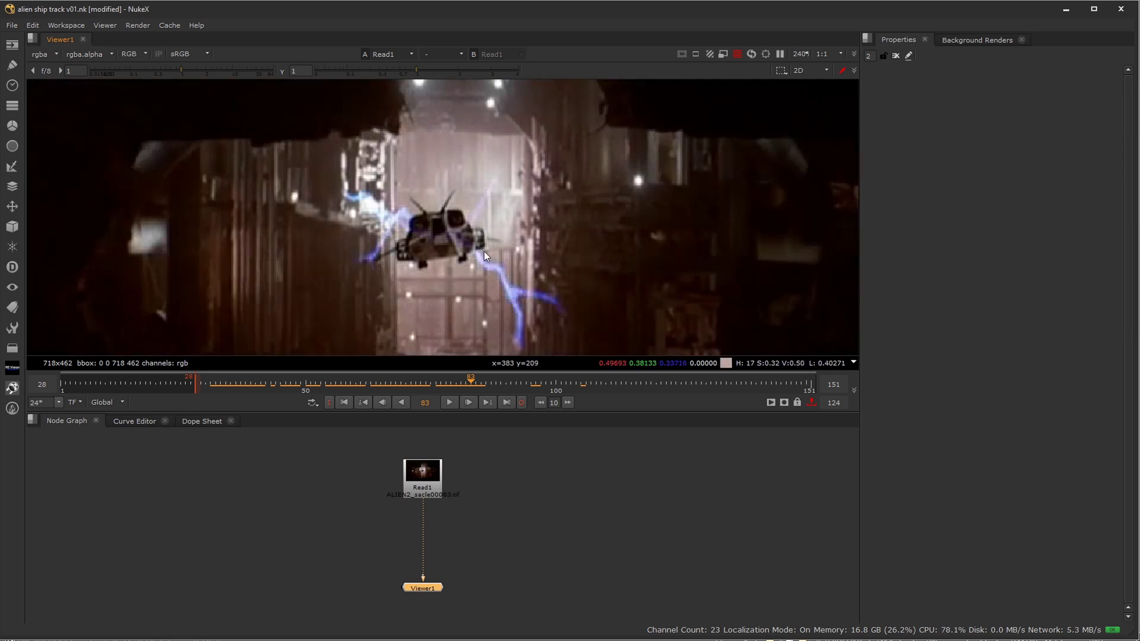
{"action": "key", "text": "r"}
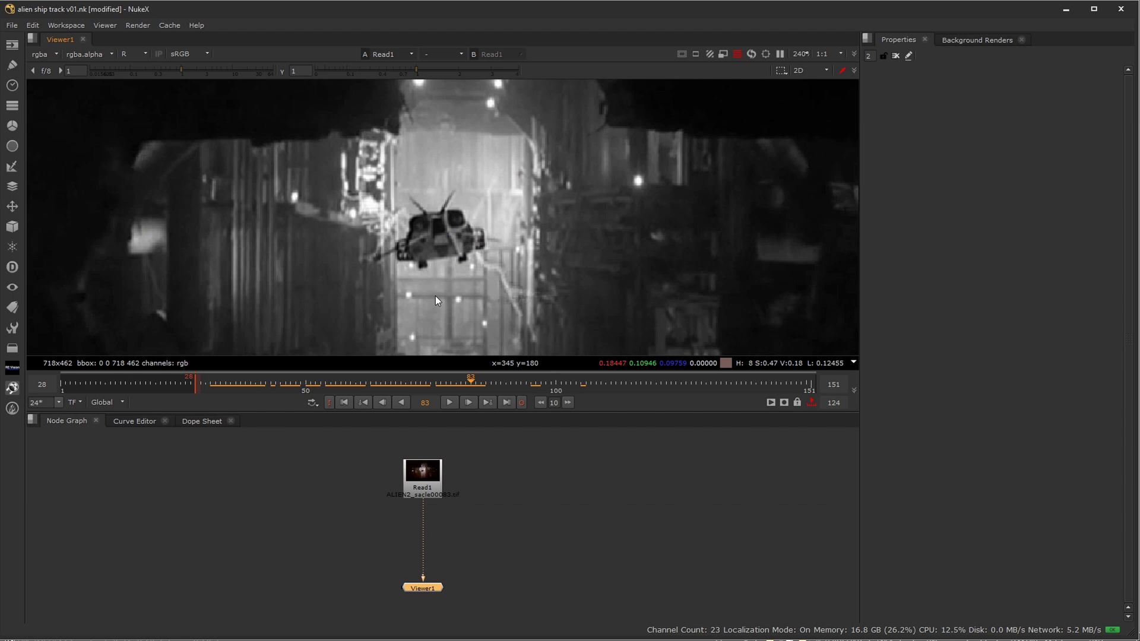
{"action": "key", "text": "g"}
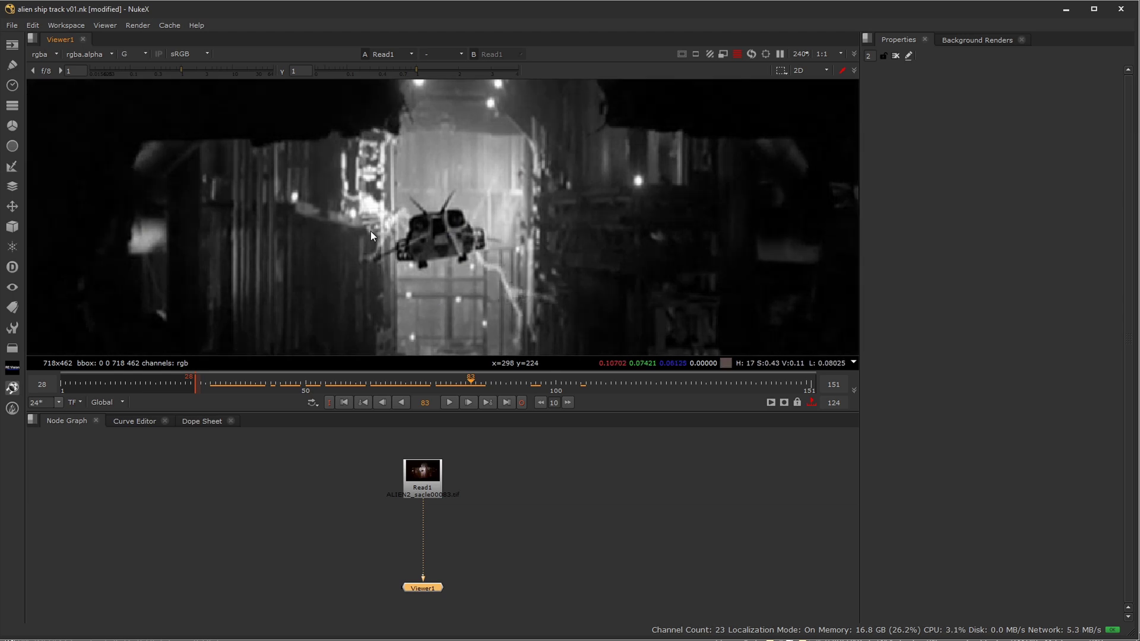
{"action": "key", "text": "r"}
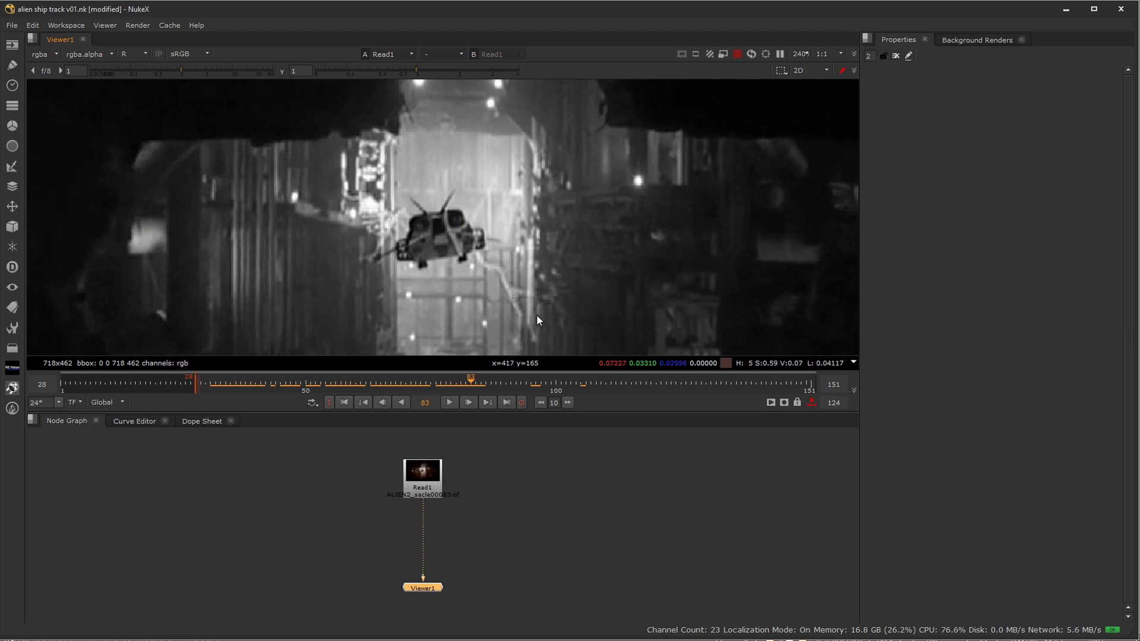
{"action": "key", "text": "r"}
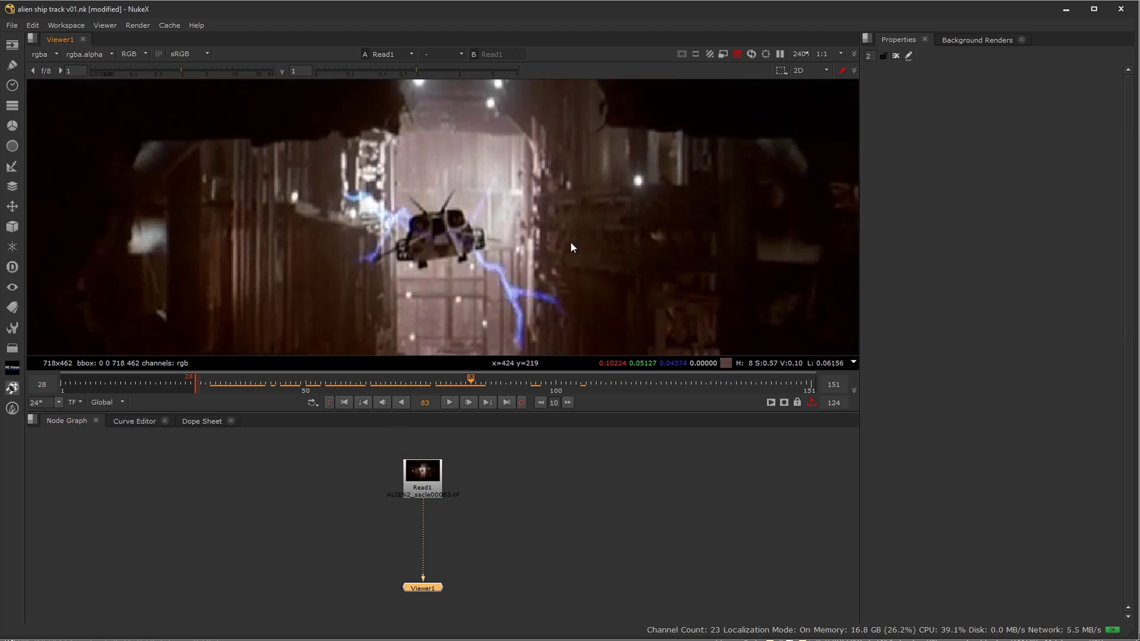
At frame 28, insert a Shuffle node after Read1 and route the red channel into the green and blue outputs
{"action": "left_click_drag", "start_coordinate": [260, 388], "coordinate": [202, 393]}
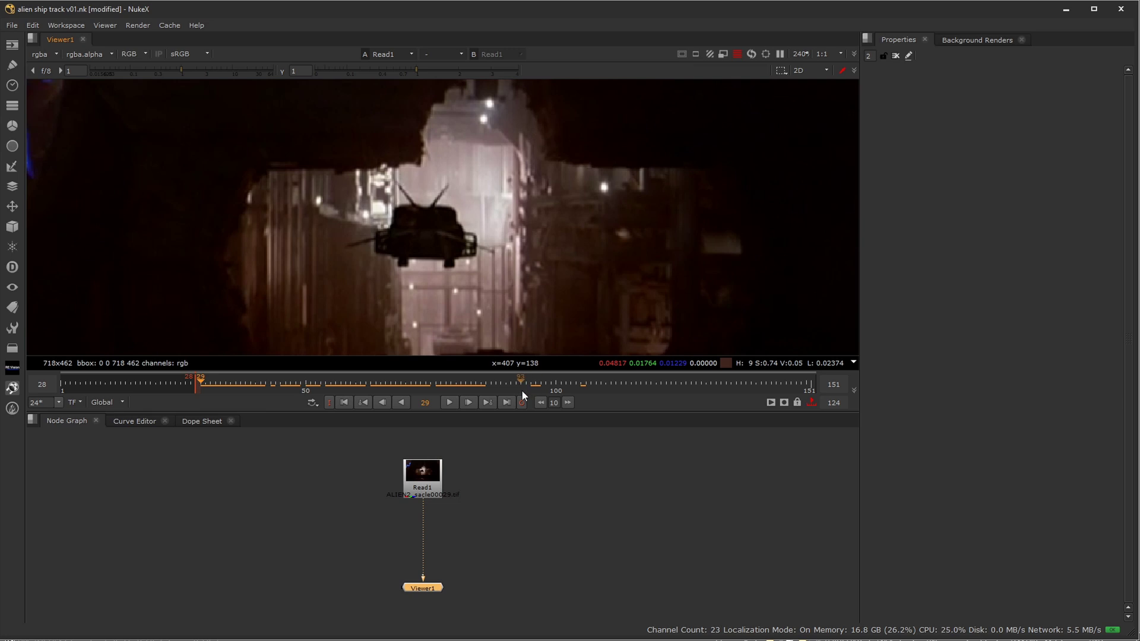
{"action": "left_click", "coordinate": [198, 383]}
{"action": "left_click", "coordinate": [419, 482]}
{"action": "key", "text": "Tab"}
{"action": "type", "text": "shuffle [Channel"}
{"action": "key", "text": "Return"}
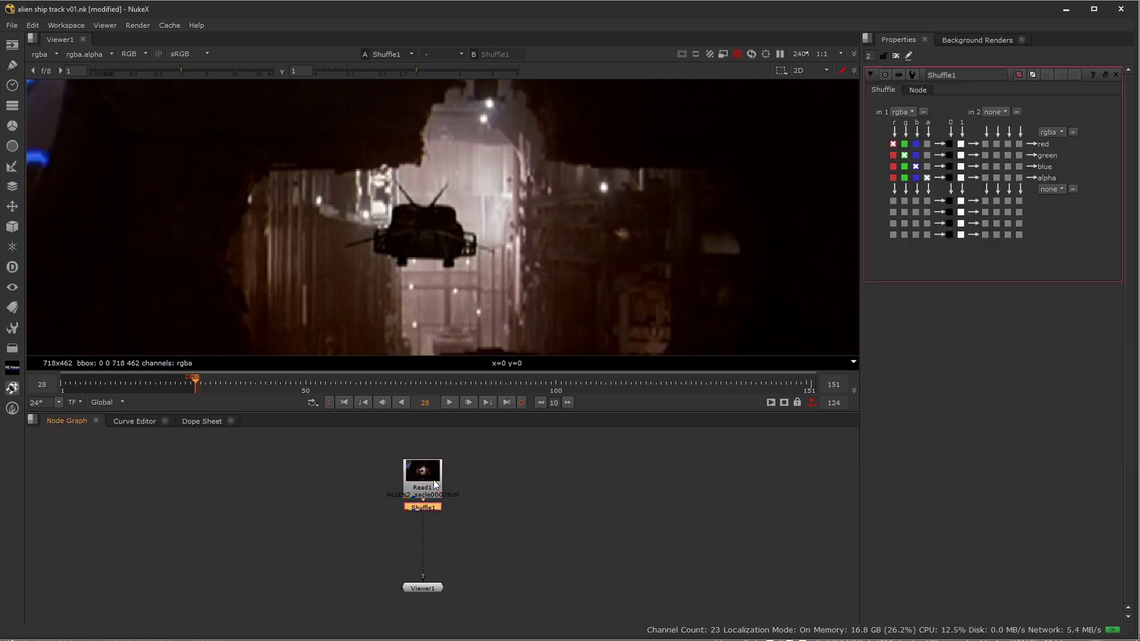
{"action": "left_click", "coordinate": [892, 154]}
{"action": "left_click", "coordinate": [892, 166]}
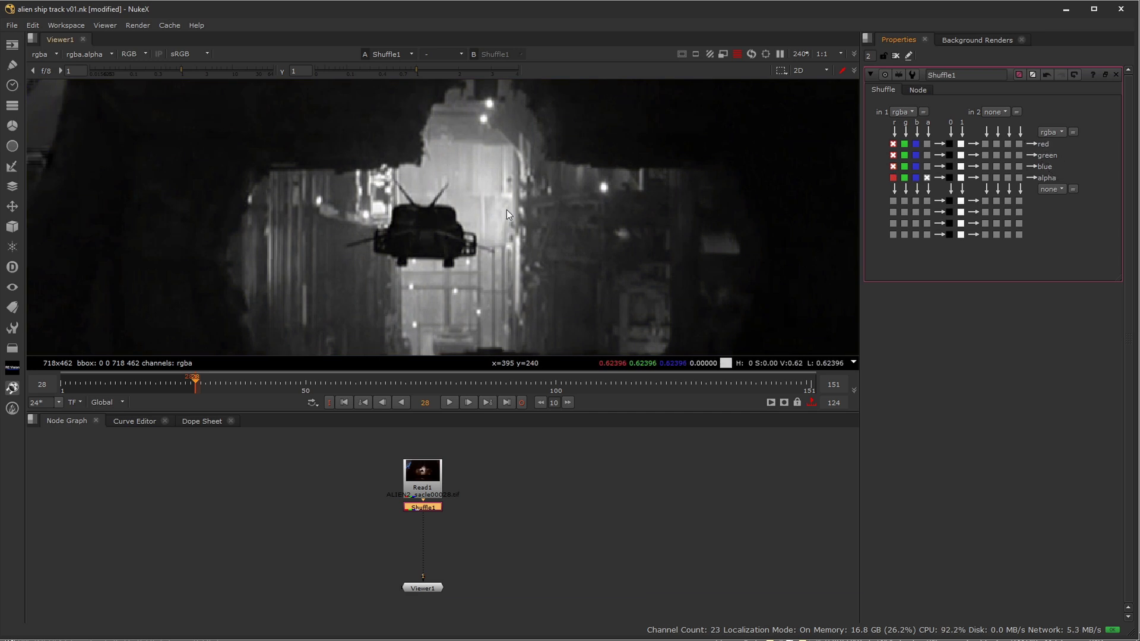
Scrub the red-channel footage from frame 28 to frame 96 to examine the ship's features for tracking
{"action": "left_click_drag", "start_coordinate": [221, 384], "coordinate": [198, 408]}
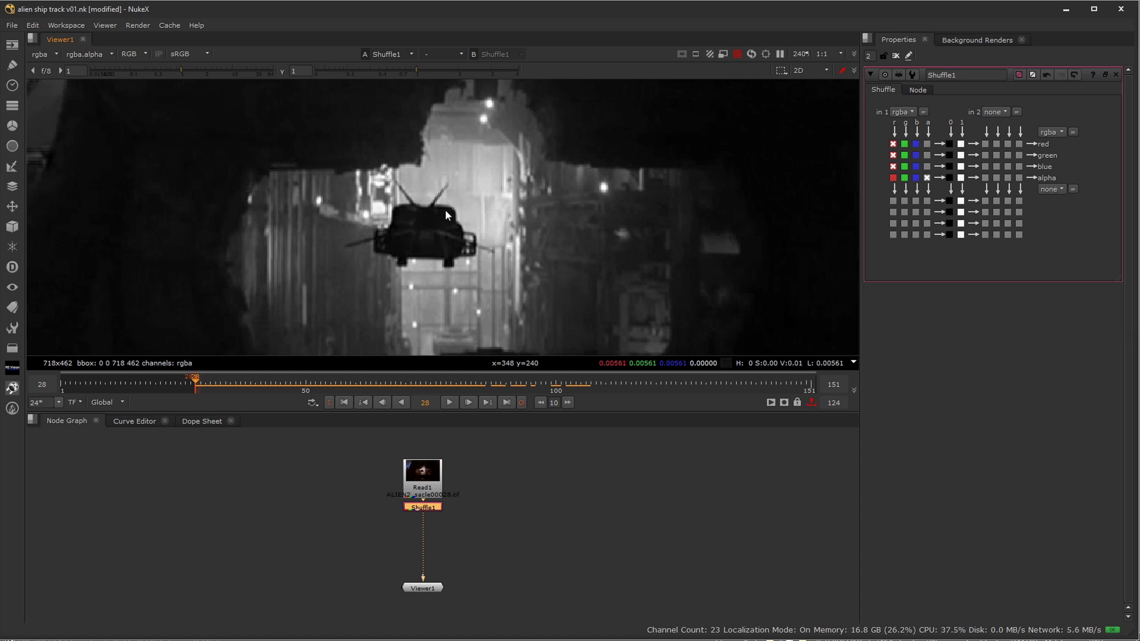
{"action": "left_click", "coordinate": [310, 381]}
{"action": "left_click_drag", "start_coordinate": [326, 380], "coordinate": [534, 380]}
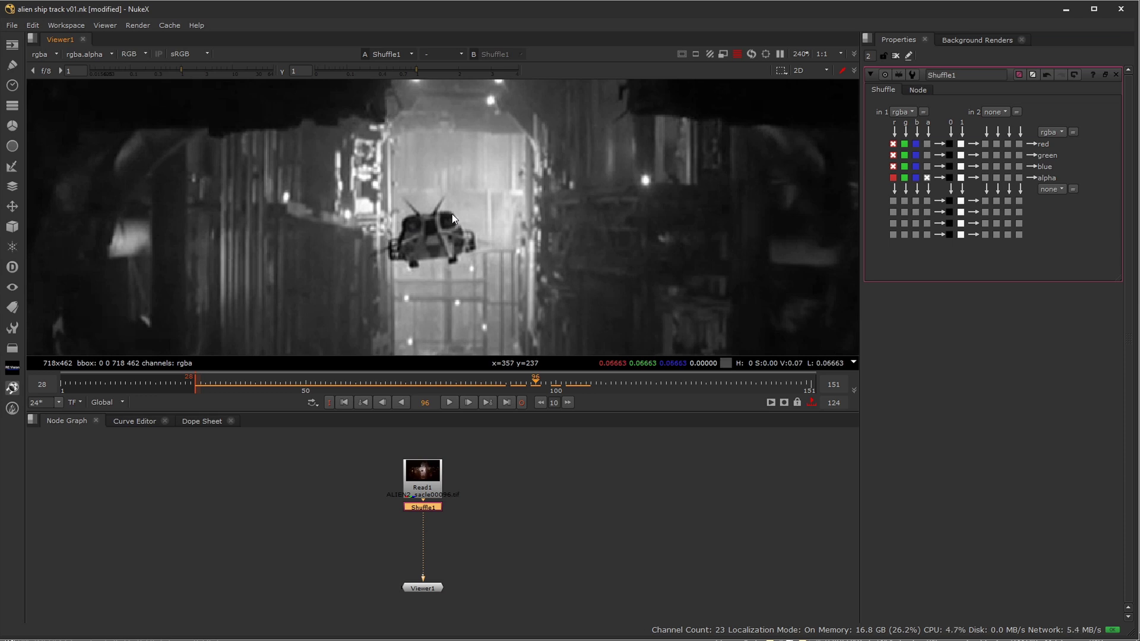
Scrub back through the red-channel footage to frame 28 and insert a Tracker node after Shuffle1
{"action": "left_click_drag", "start_coordinate": [534, 382], "coordinate": [226, 385]}
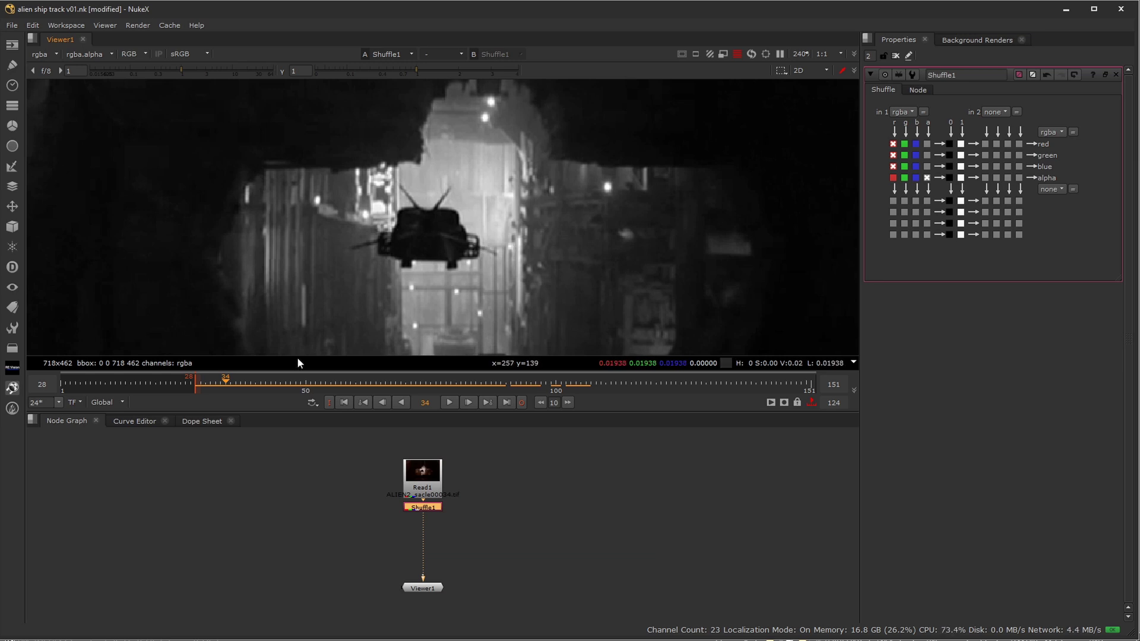
{"action": "key", "text": "Home"}
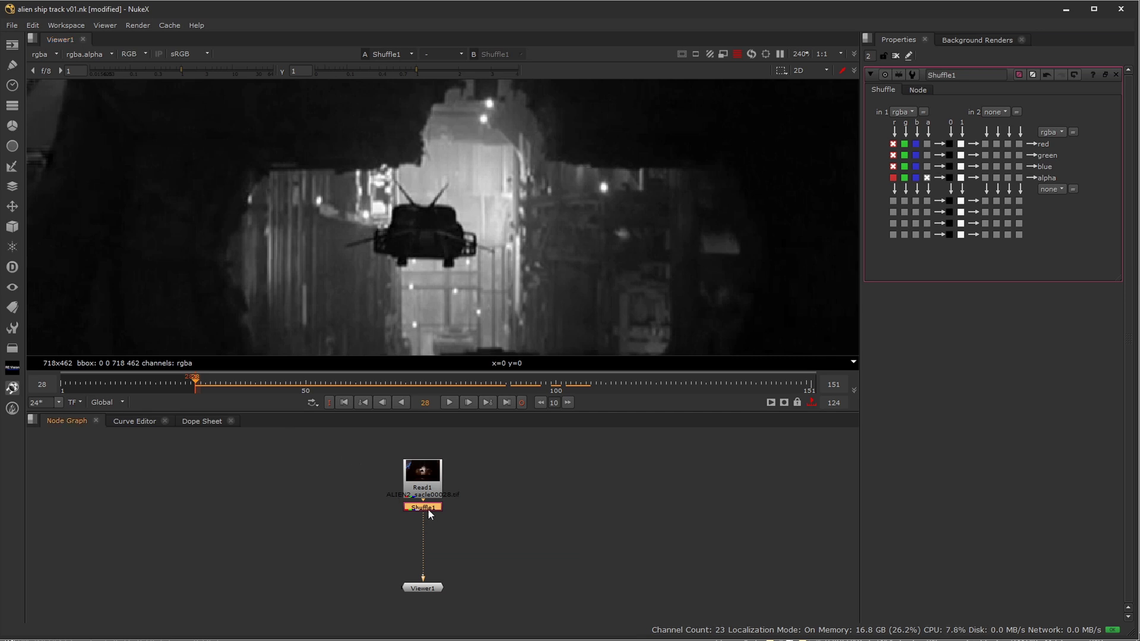
{"action": "key", "text": "Tab"}
{"action": "type", "text": "track"}
{"action": "key", "text": "Return"}
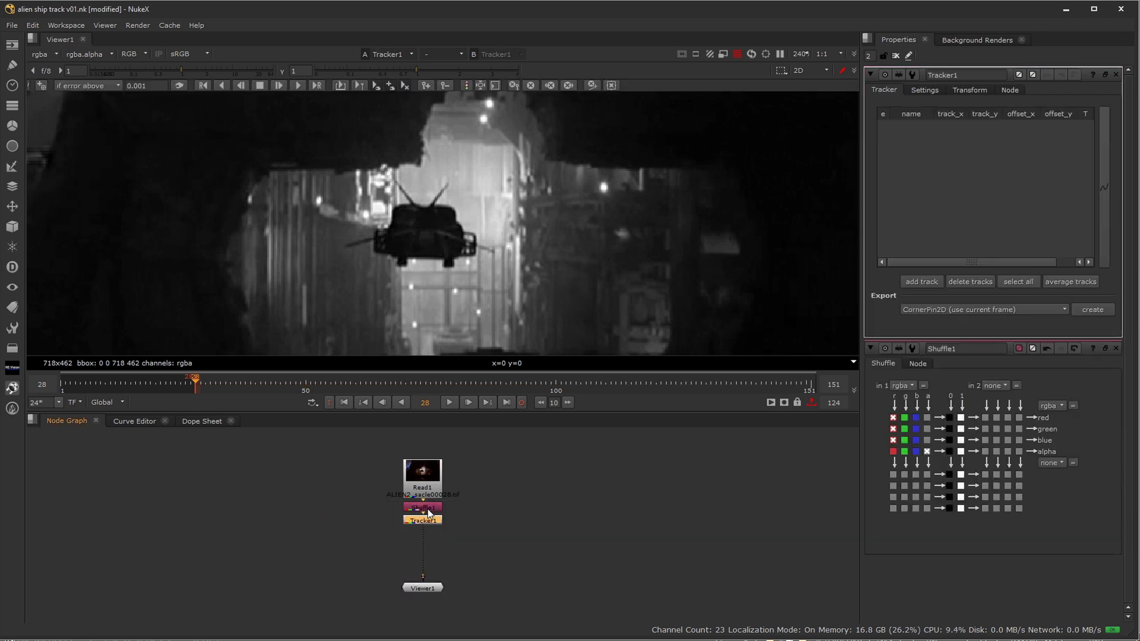
At frame 85, fit track 1's pattern and search boxes around the ship's left window and check the neighbouring frames
{"action": "left_click_drag", "start_coordinate": [252, 381], "coordinate": [482, 384]}
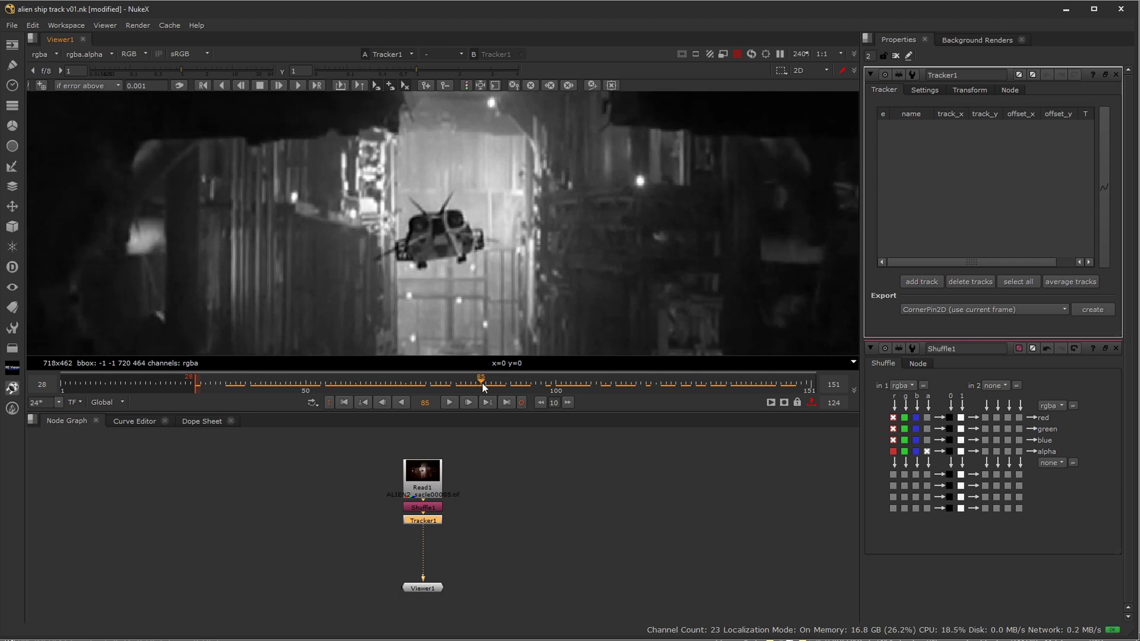
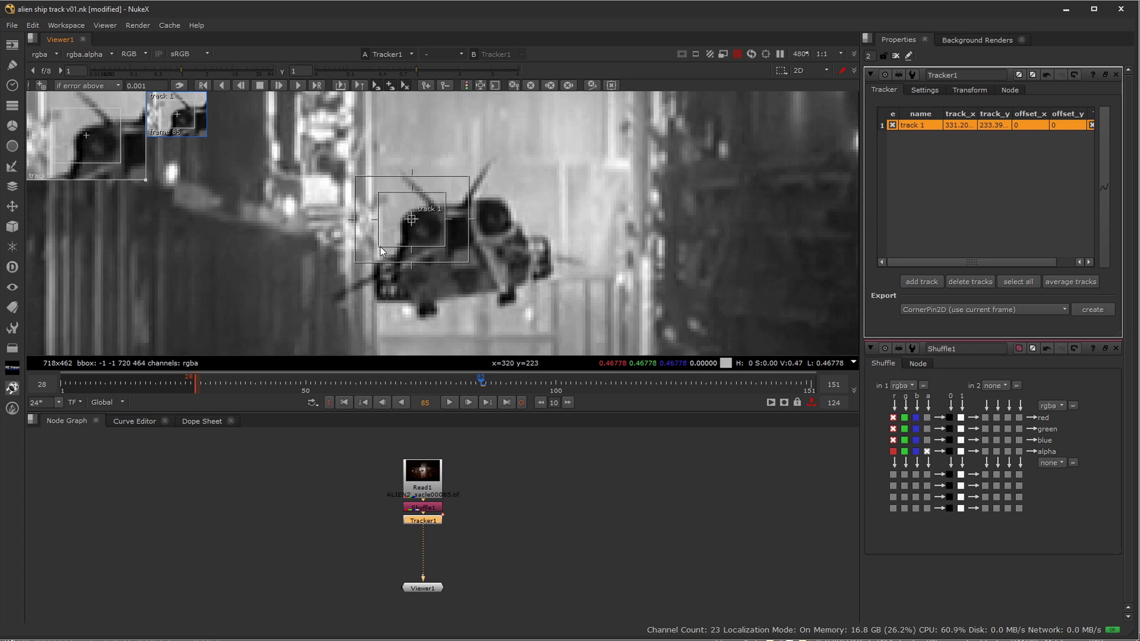
{"action": "left_click_drag", "start_coordinate": [380, 246], "coordinate": [426, 226]}
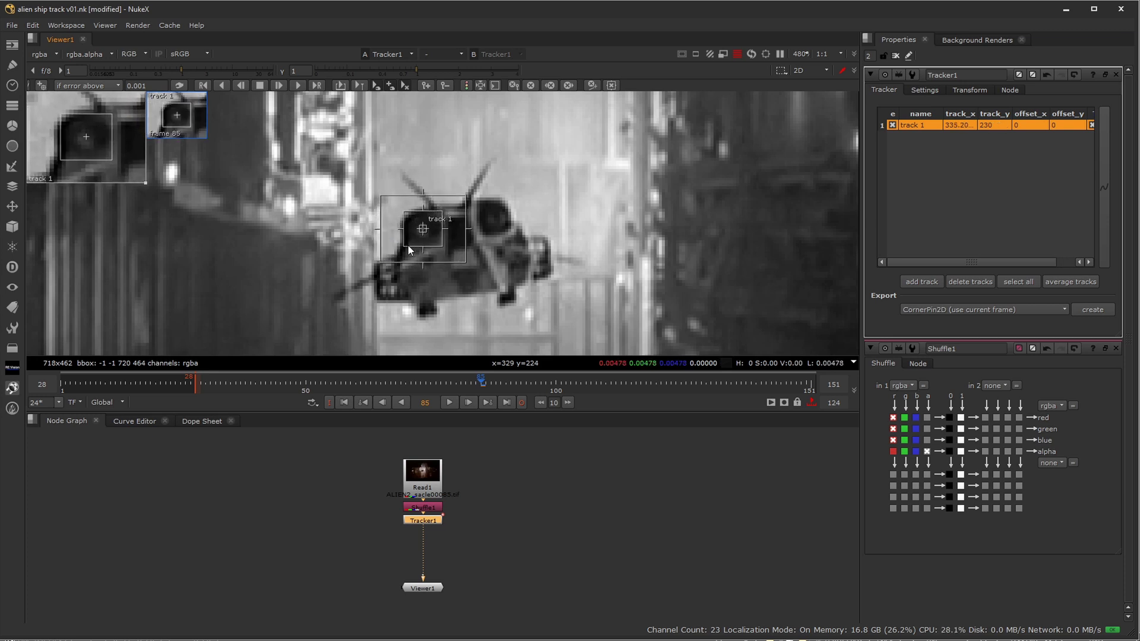
{"action": "left_click", "coordinate": [408, 245]}
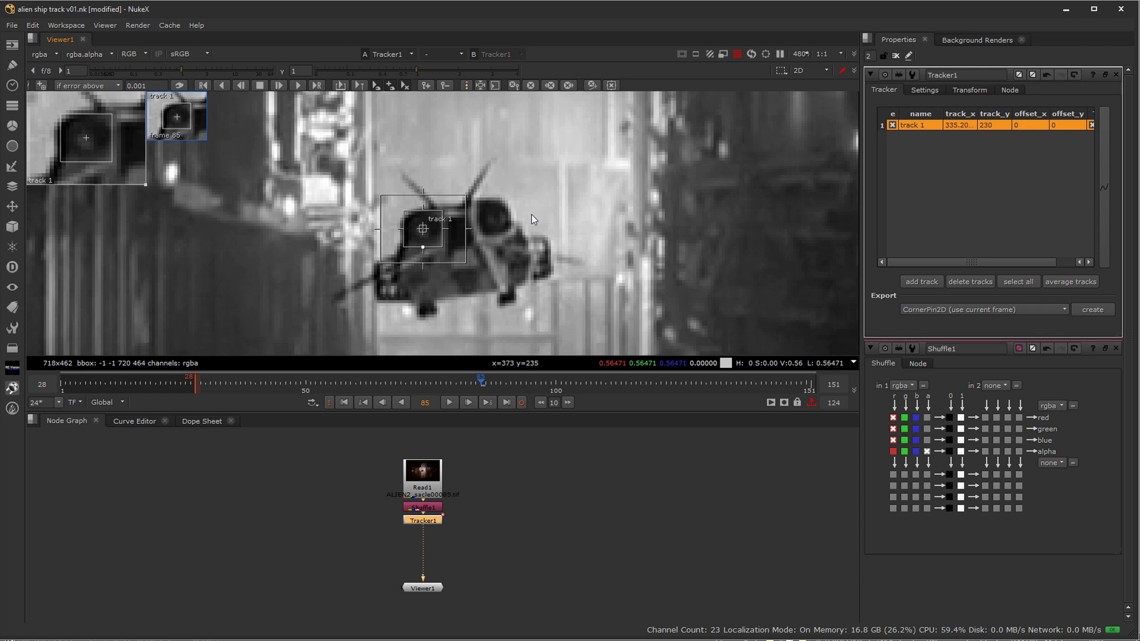
{"action": "left_click_drag", "start_coordinate": [380, 262], "coordinate": [379, 264]}
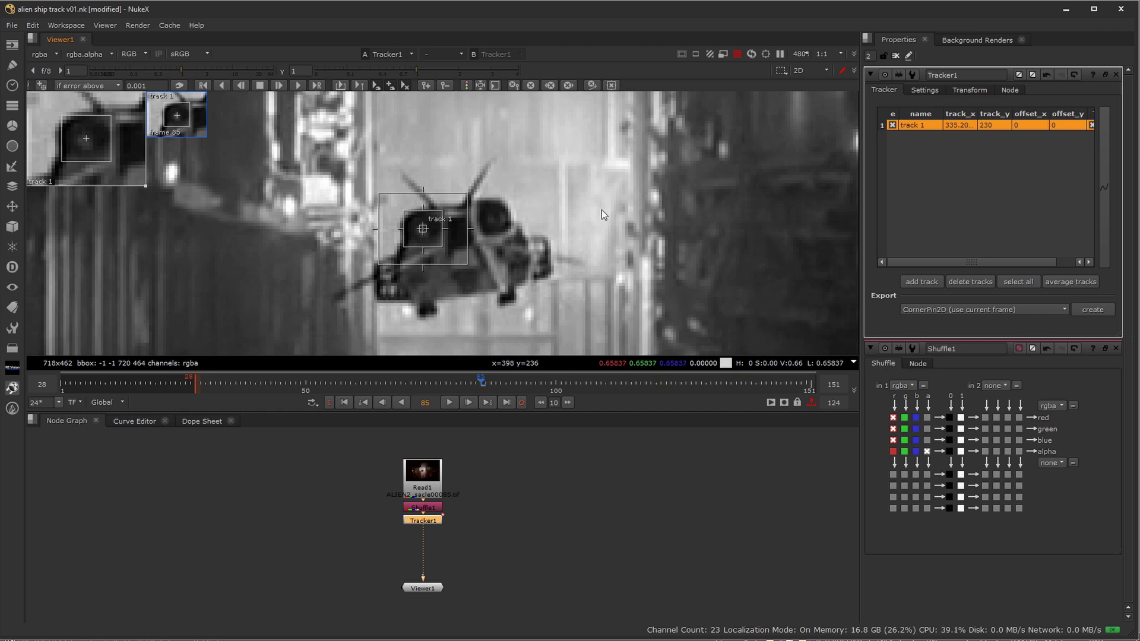
{"action": "key", "text": "Right"}
{"action": "key", "text": "Right"}
{"action": "key", "text": "Left"}
{"action": "key", "text": "Left"}
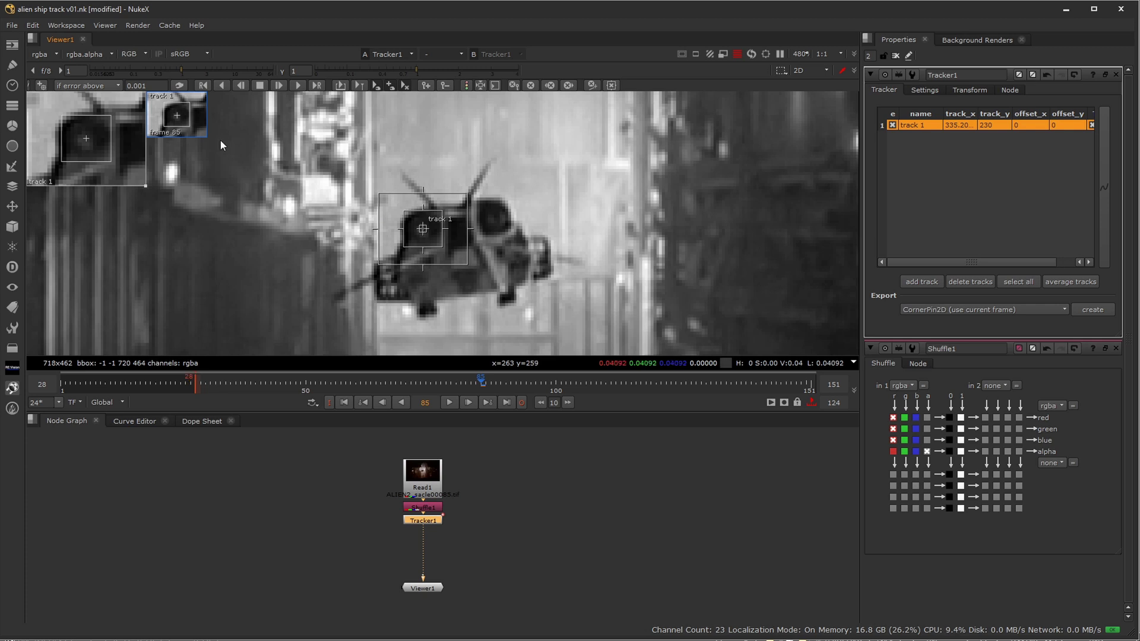
Track track 1 backward from frame 85 to frame 28
{"action": "left_click", "coordinate": [205, 87]}
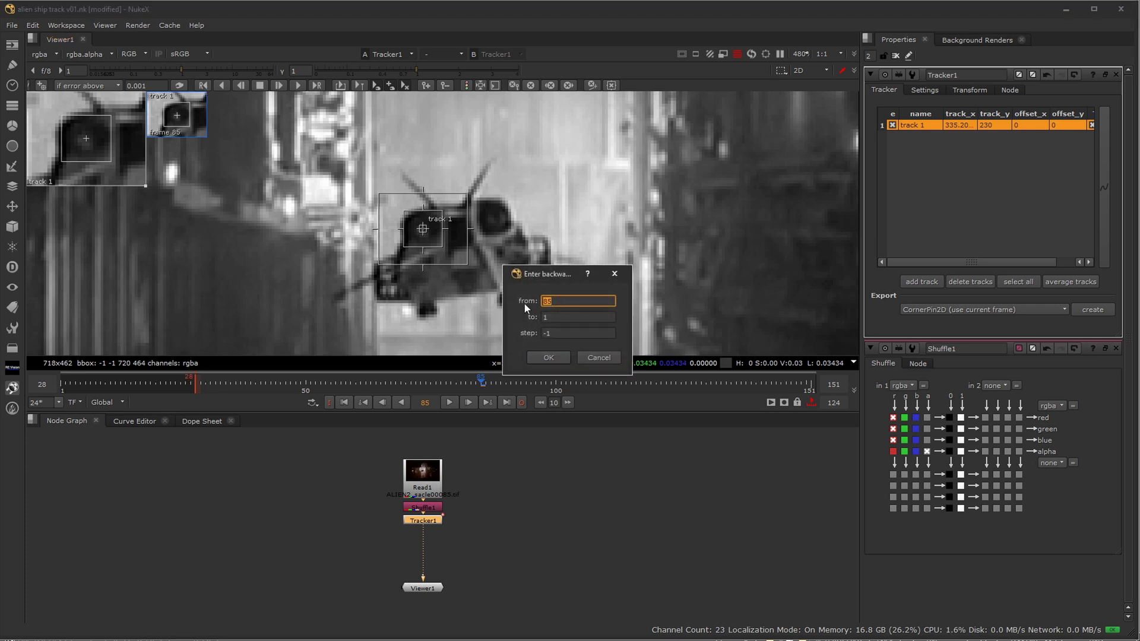
{"action": "double_click", "coordinate": [556, 321]}
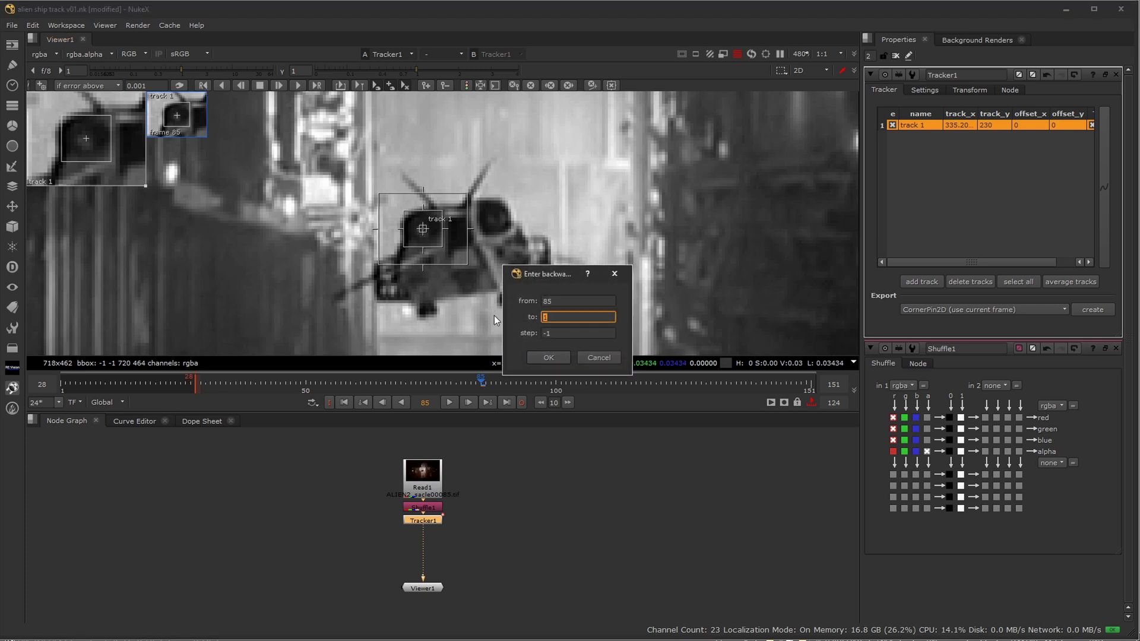
{"action": "type", "text": "28"}
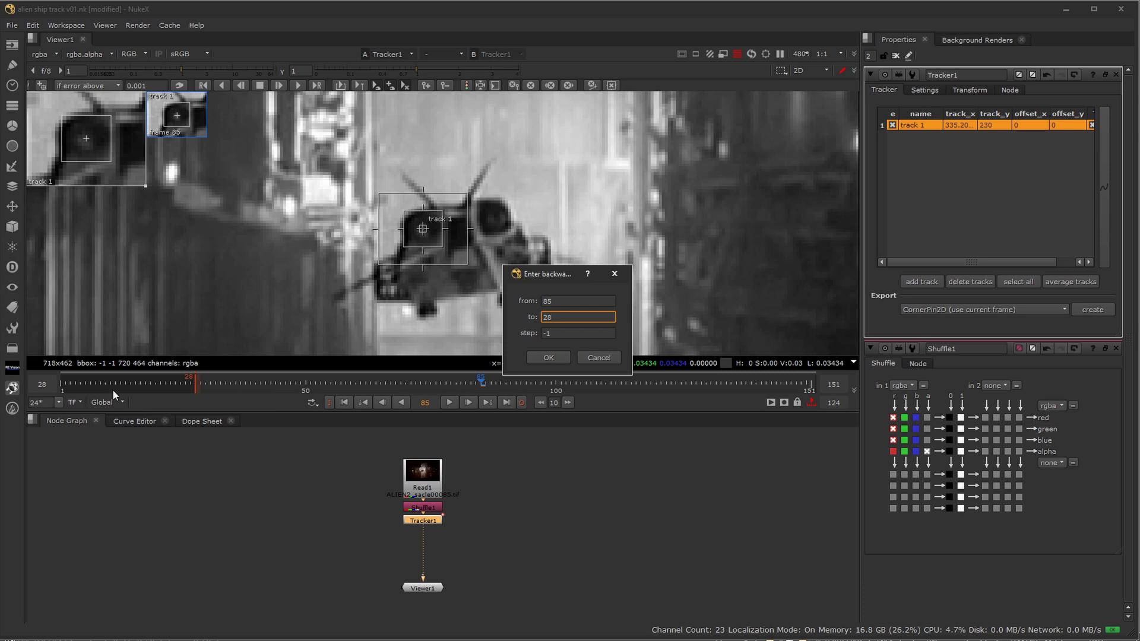
{"action": "left_click", "coordinate": [549, 357]}
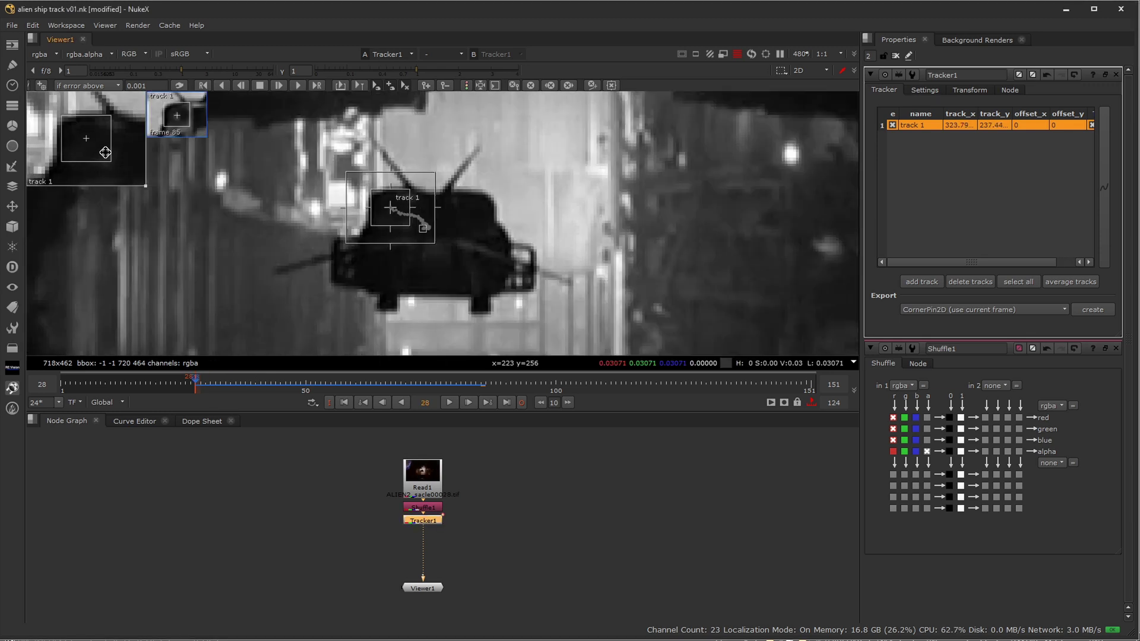
Track track 1 forward from frame 84, then scrub back to frame 85 to check its path
{"action": "left_click_drag", "start_coordinate": [464, 388], "coordinate": [475, 386]}
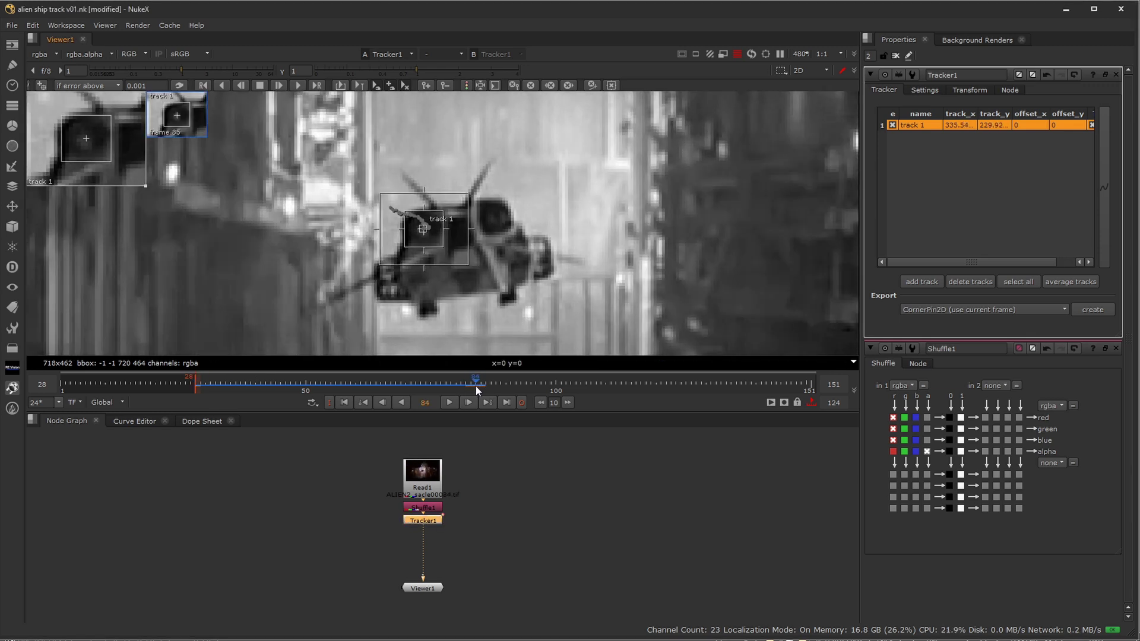
{"action": "left_click", "coordinate": [298, 85]}
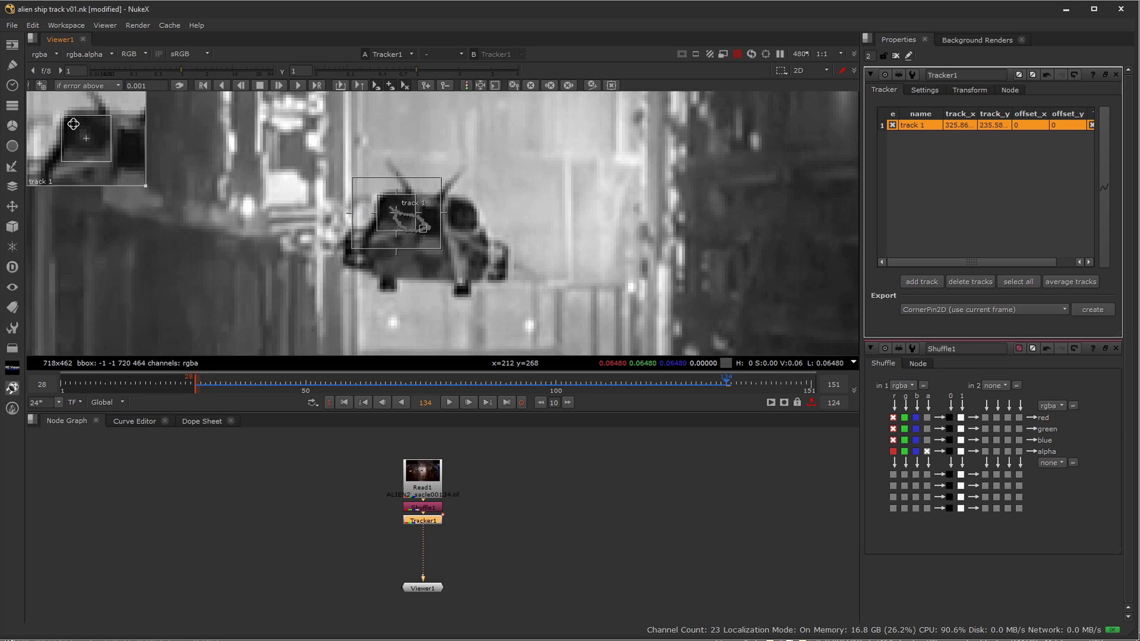
{"action": "left_click", "coordinate": [589, 380]}
{"action": "left_click_drag", "start_coordinate": [588, 379], "coordinate": [480, 387]}
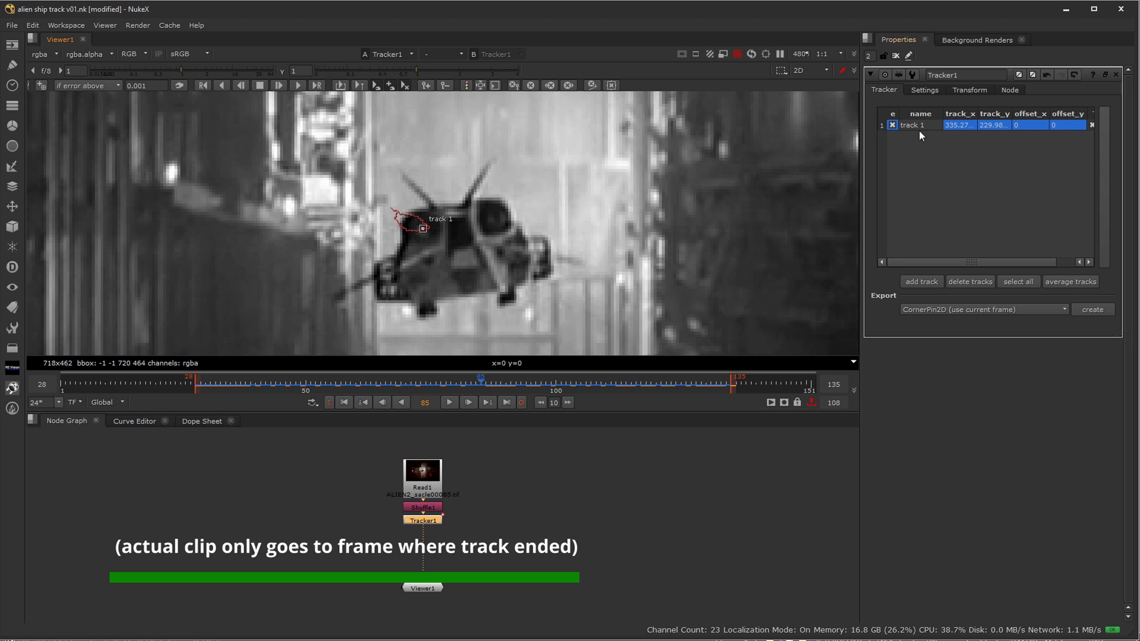
Disable track 1 and add track 2 over the ship's right foot, adjusting its pattern and search boxes at frame 85
{"action": "left_click", "coordinate": [891, 127]}
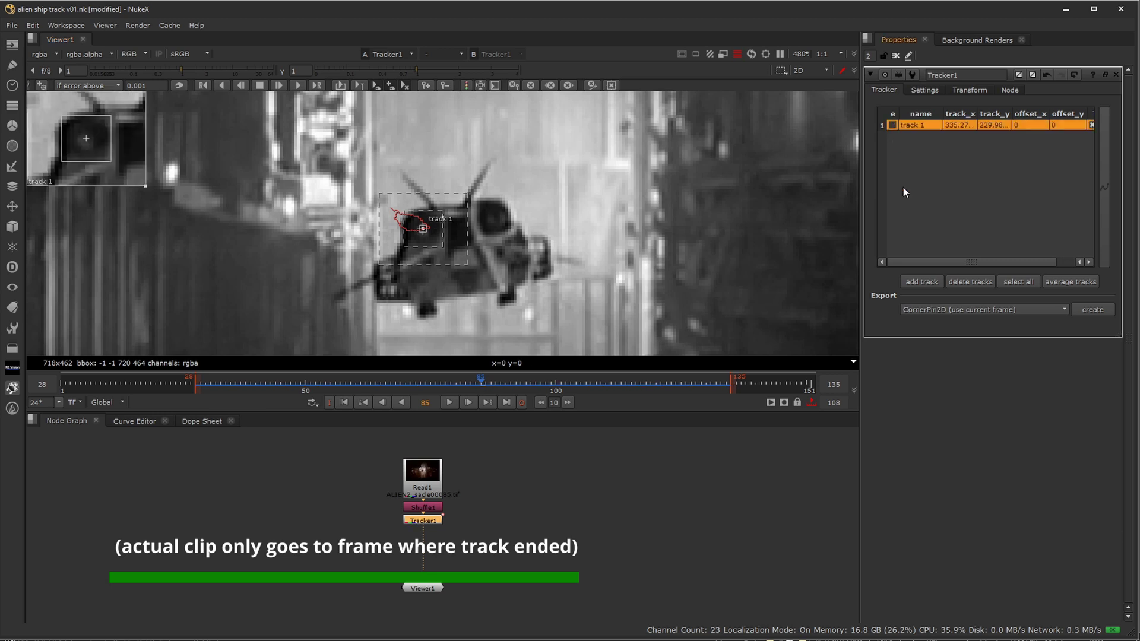
{"action": "left_click", "coordinate": [917, 280]}
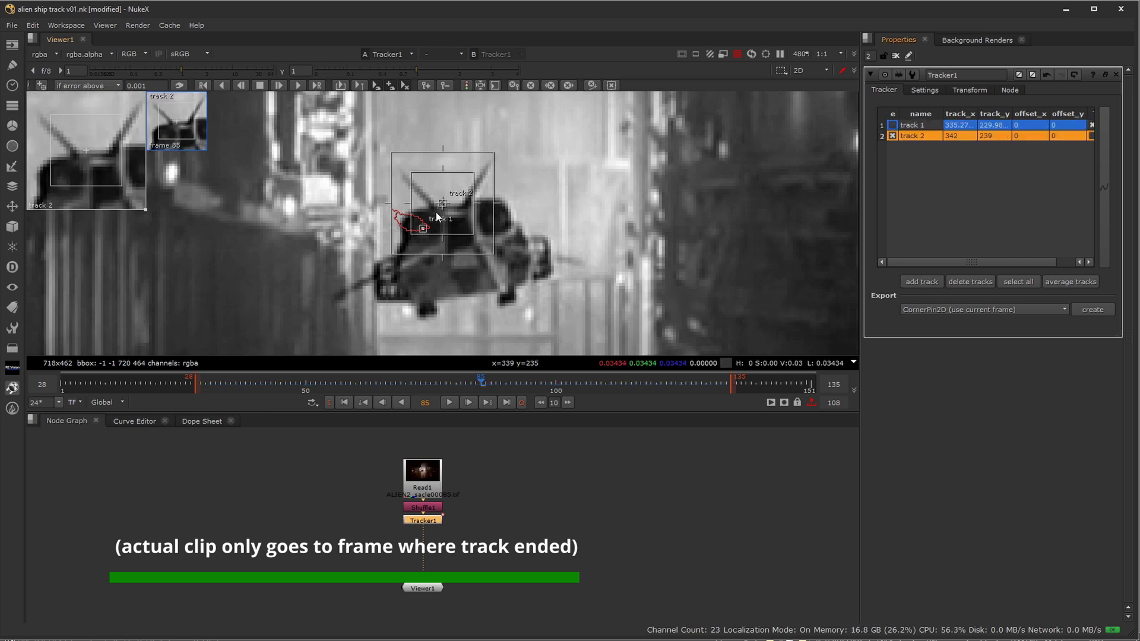
{"action": "left_click_drag", "start_coordinate": [443, 202], "coordinate": [490, 315]}
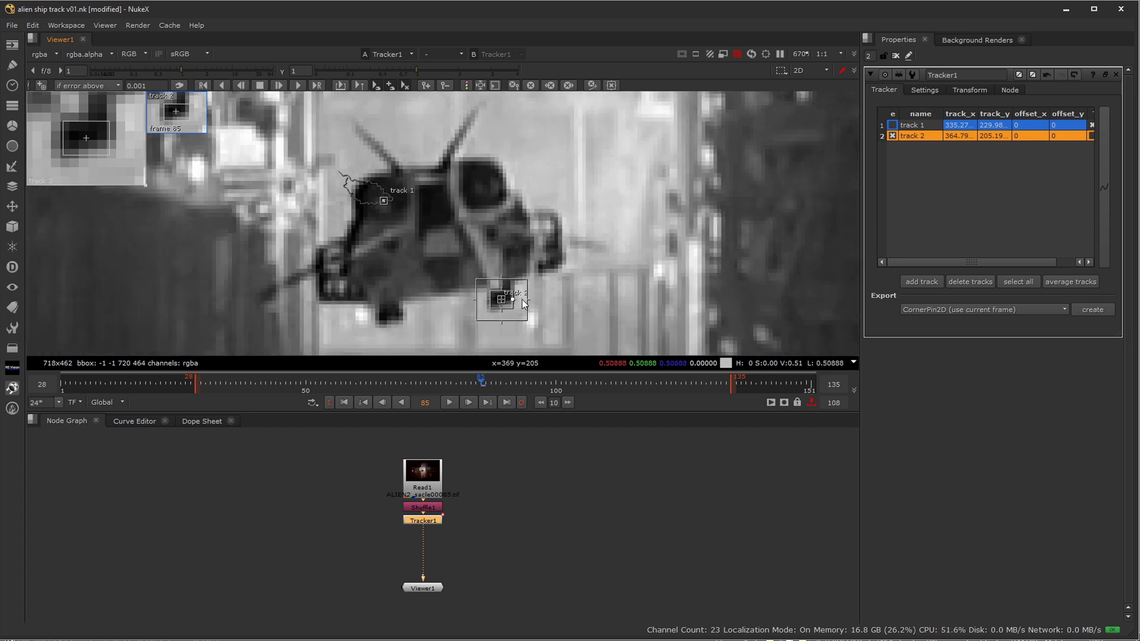
{"action": "scroll", "coordinate": [509, 293], "scroll_direction": "up", "scroll_amount": 2}
{"action": "left_click_drag", "start_coordinate": [502, 292], "coordinate": [502, 288]}
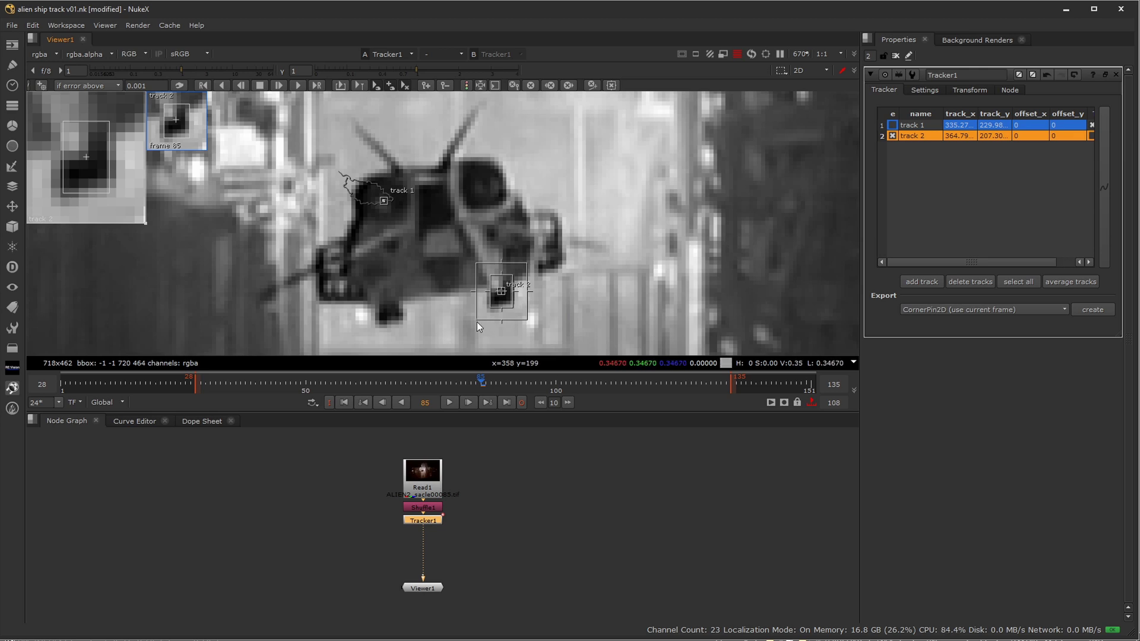
{"action": "left_click_drag", "start_coordinate": [476, 322], "coordinate": [470, 327]}
{"action": "scroll", "coordinate": [628, 206], "scroll_direction": "down", "scroll_amount": 2}
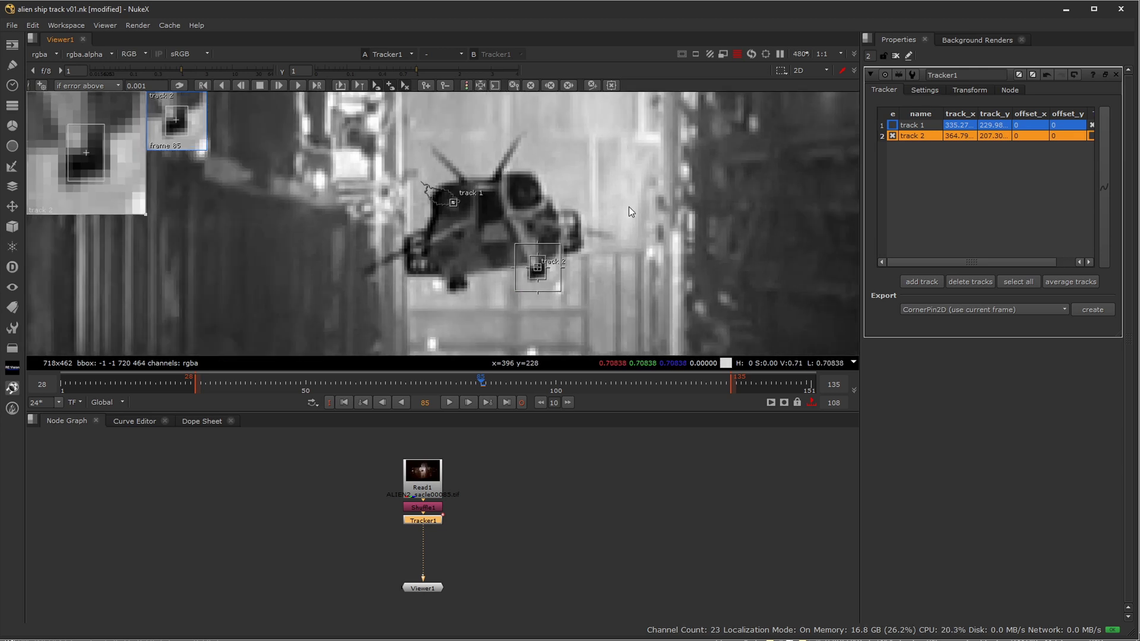
Track track 2 backward and forward from frame 85, and check the result at frame 104
{"action": "left_click", "coordinate": [223, 85]}
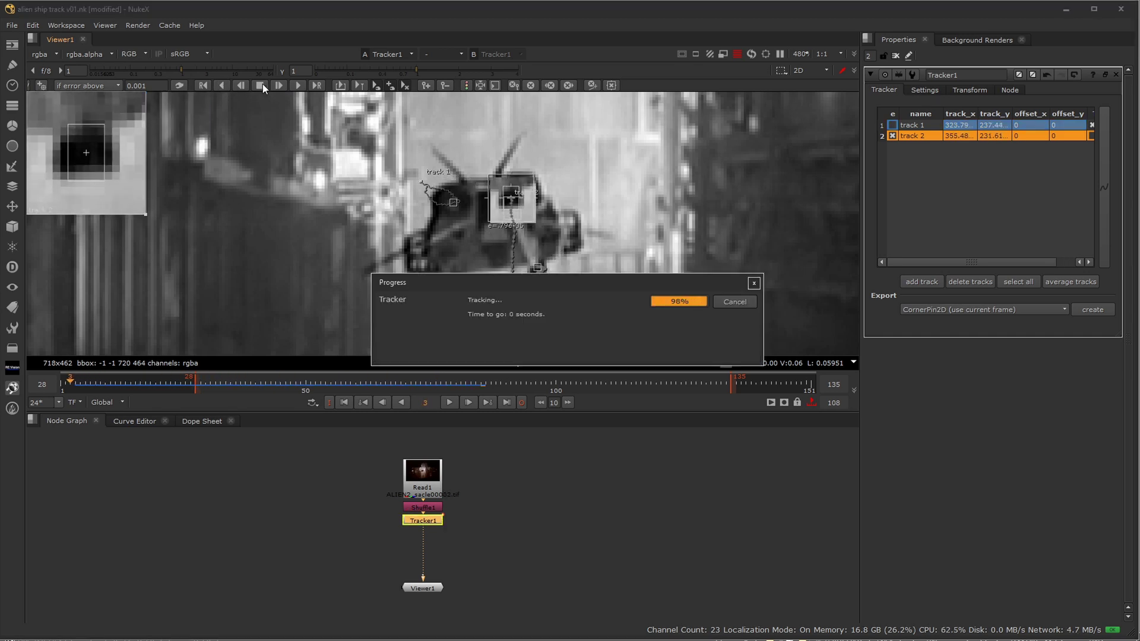
{"action": "left_click_drag", "start_coordinate": [458, 383], "coordinate": [482, 385]}
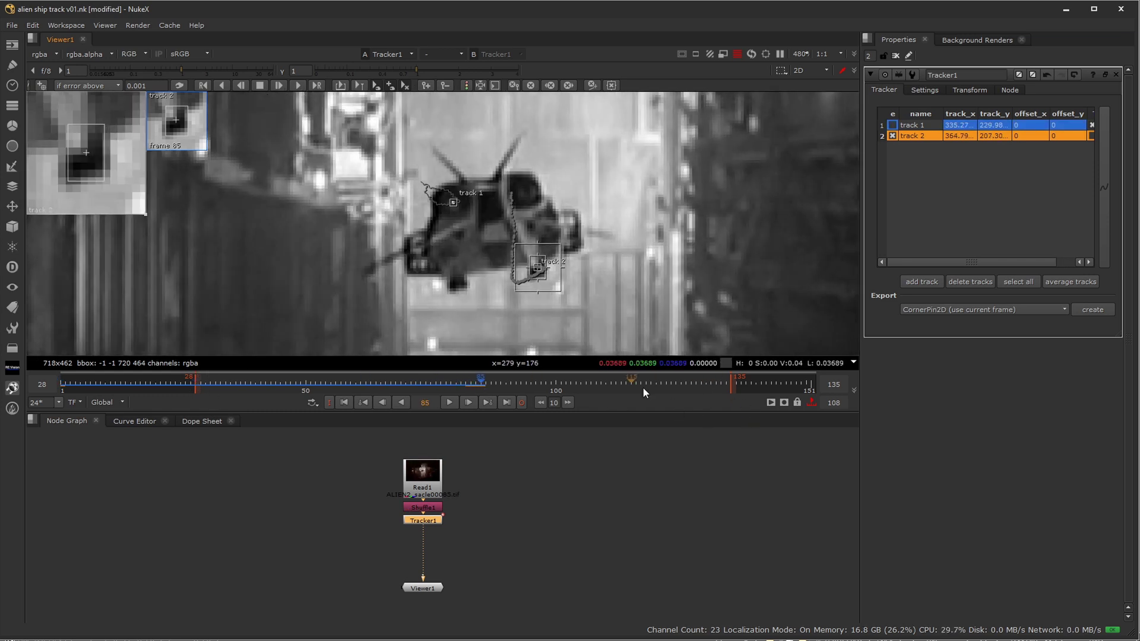
{"action": "left_click", "coordinate": [301, 85]}
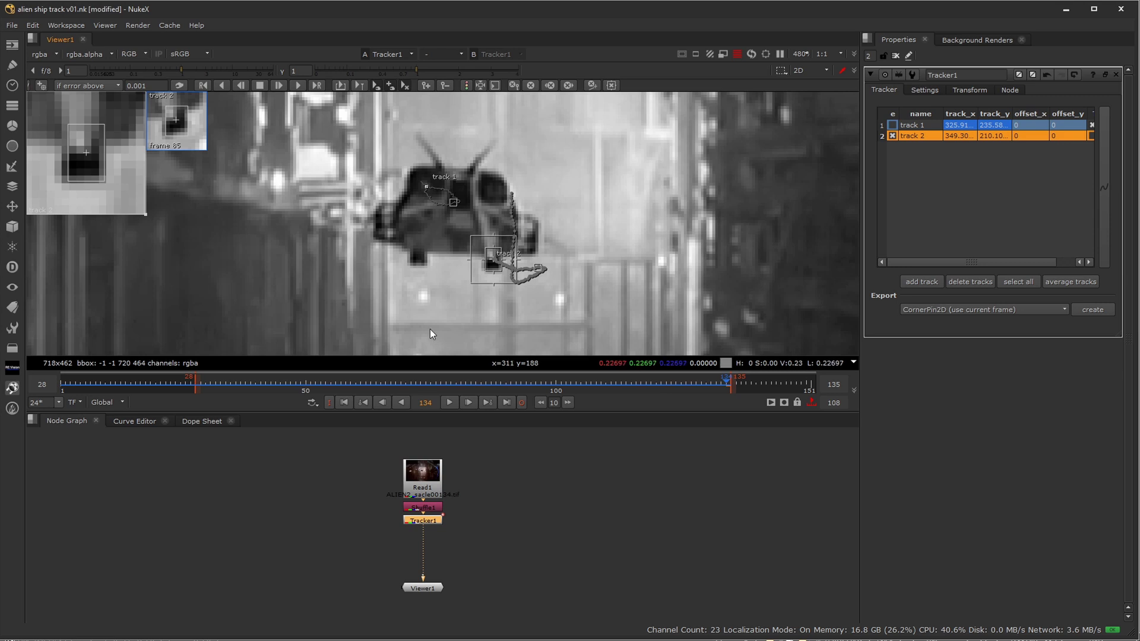
{"action": "left_click_drag", "start_coordinate": [701, 382], "coordinate": [575, 388]}
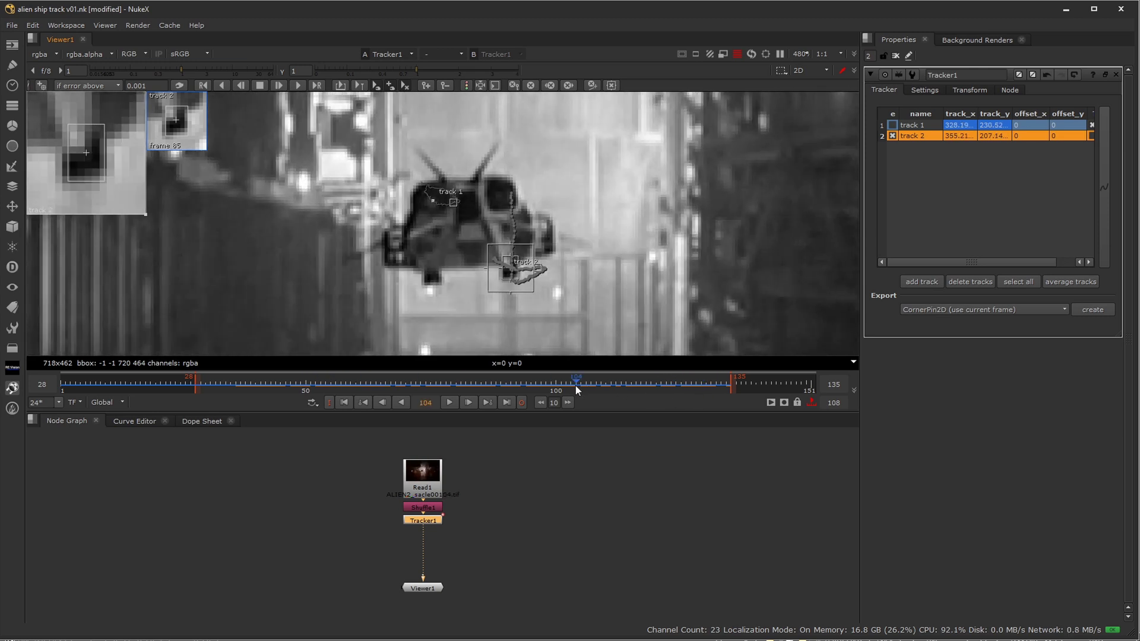
Re-enable track 1 and turn on translation, rotation and scale for both tracks
{"action": "left_click", "coordinate": [892, 125]}
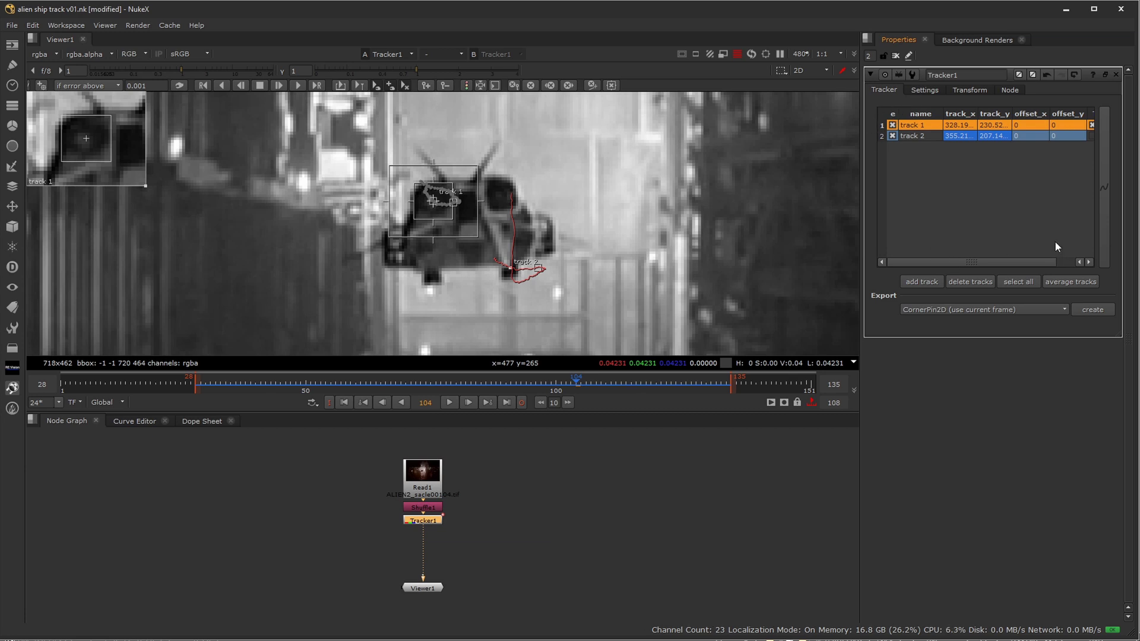
{"action": "left_click_drag", "start_coordinate": [859, 252], "coordinate": [789, 254]}
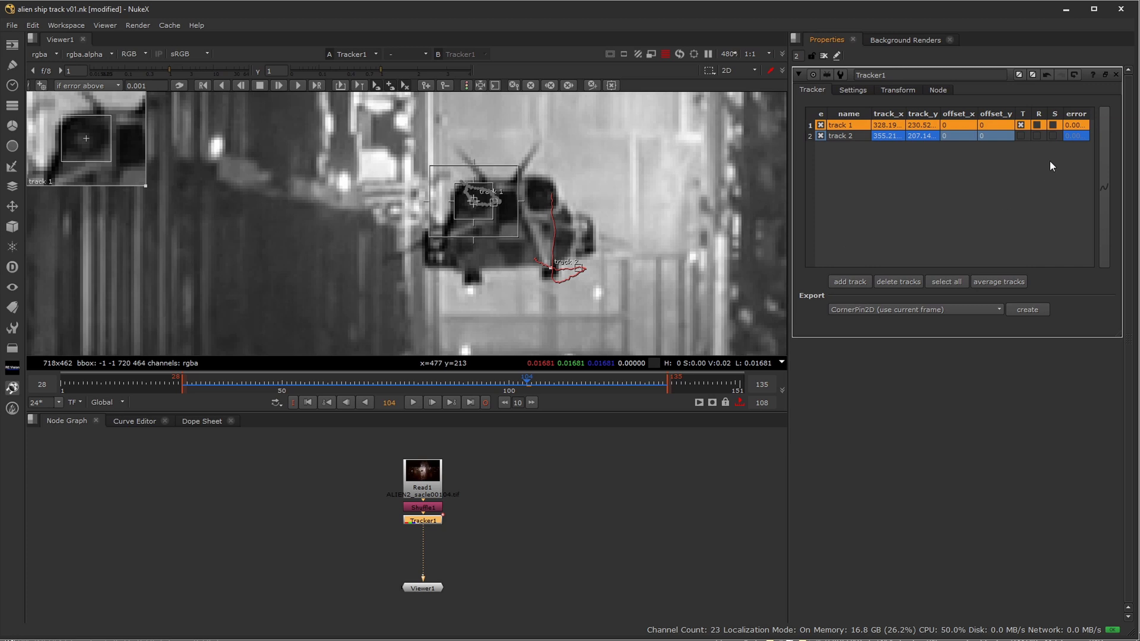
{"action": "left_click", "coordinate": [1020, 135]}
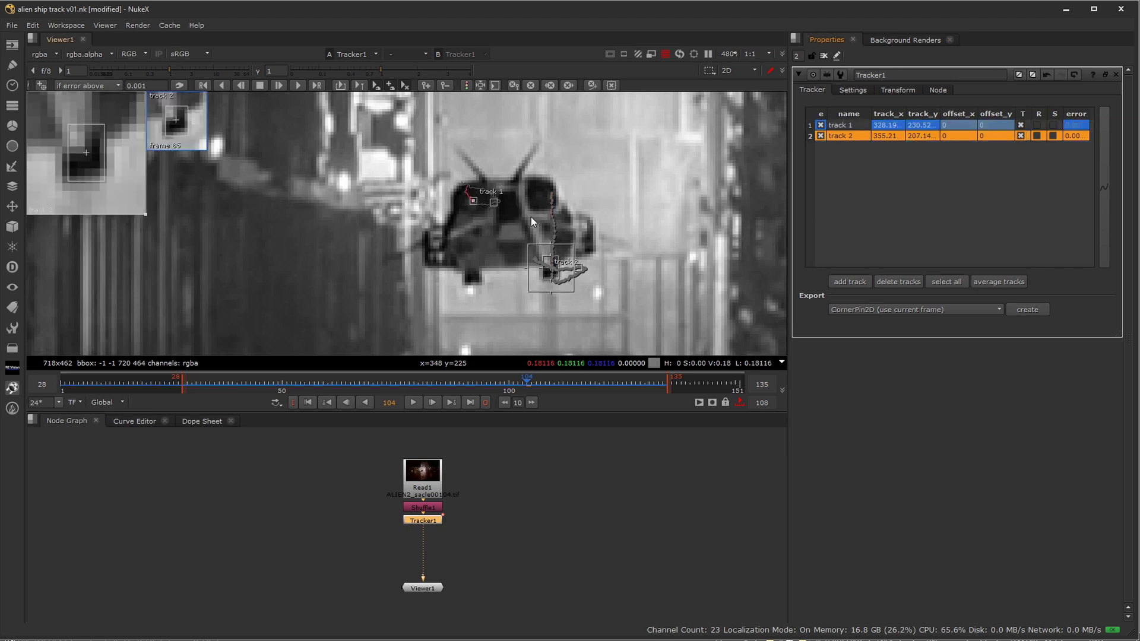
{"action": "left_click", "coordinate": [1037, 124]}
{"action": "left_click", "coordinate": [1038, 136]}
{"action": "left_click", "coordinate": [1052, 125]}
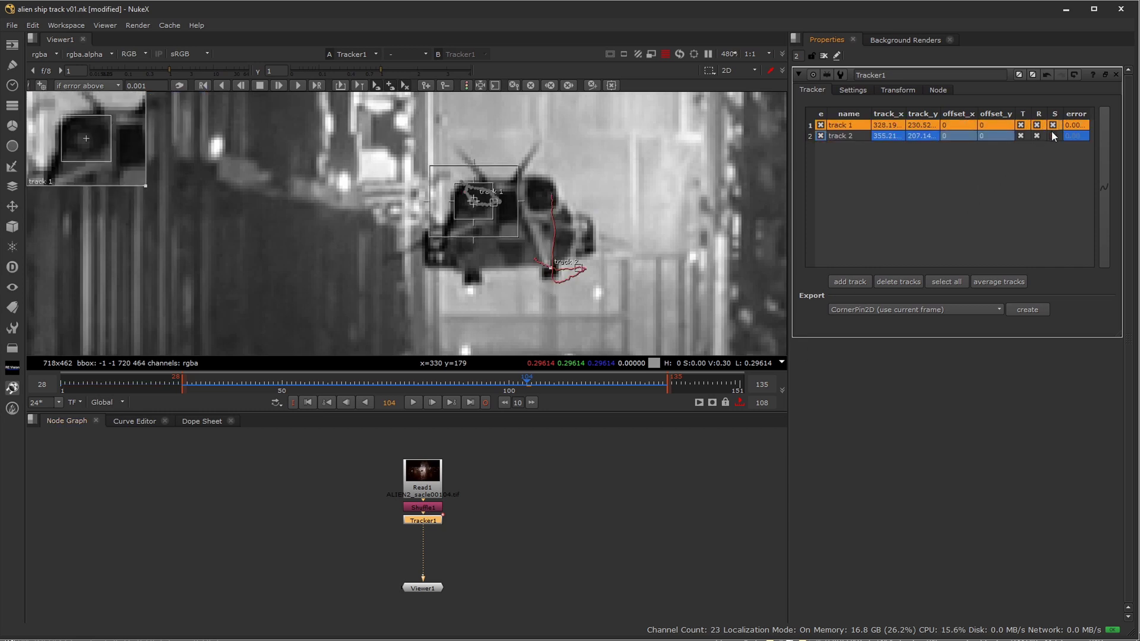
{"action": "left_click", "coordinate": [1052, 135]}
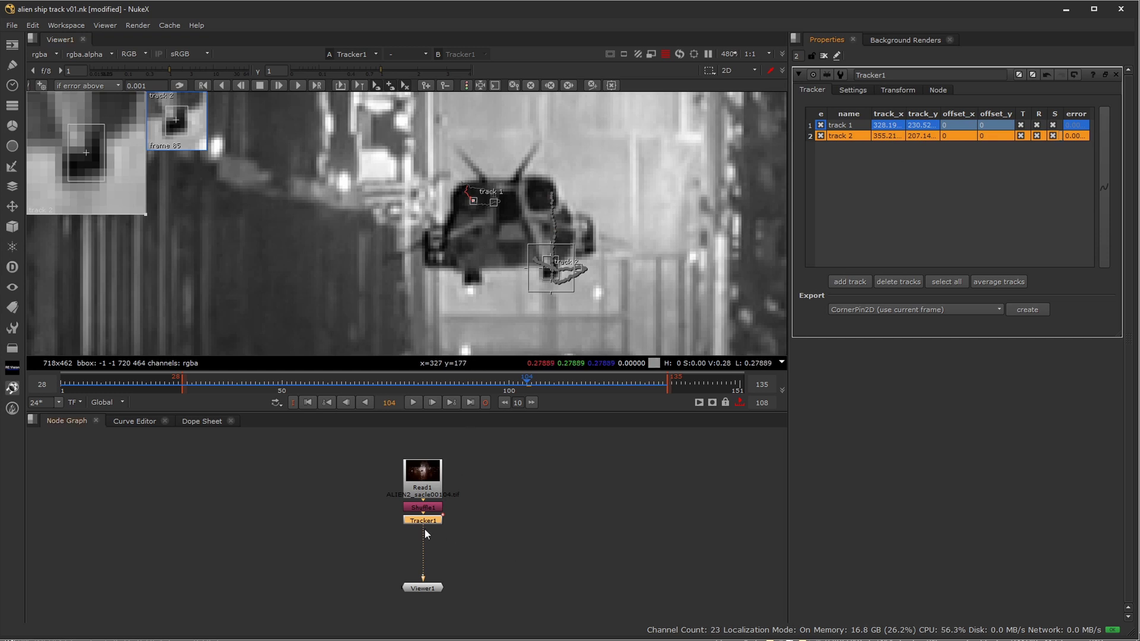
Set Shuffle1 and Tracker1 aside from Read1's column, and export the tracks as a Transform (stabilize) node with its properties open
{"action": "left_click_drag", "start_coordinate": [469, 536], "coordinate": [336, 529]}
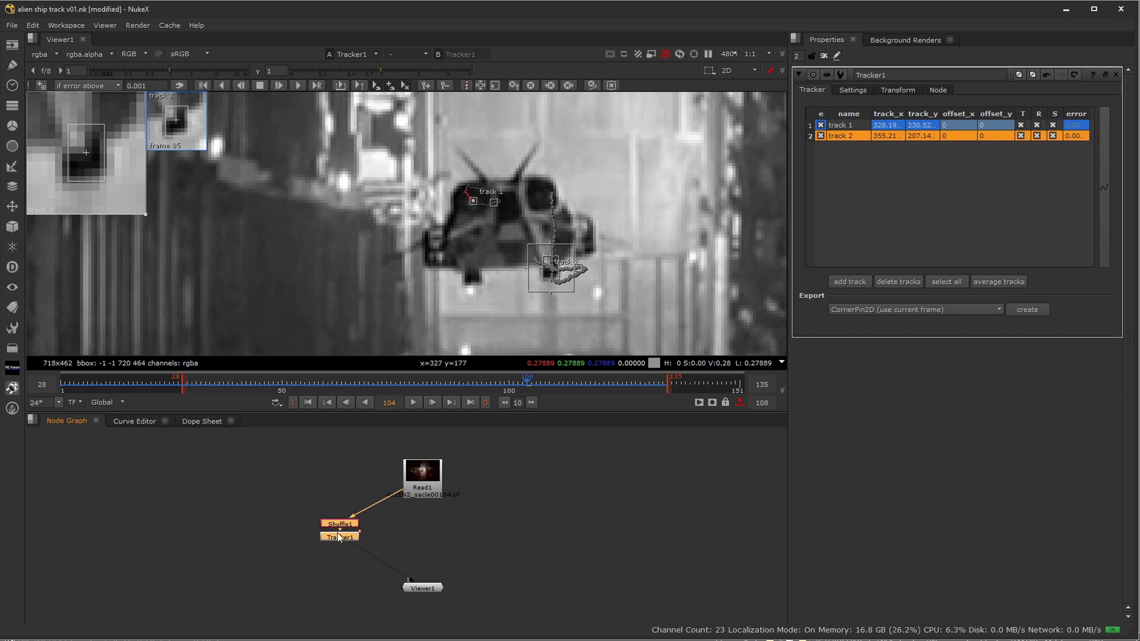
{"action": "left_click", "coordinate": [338, 536]}
{"action": "left_click", "coordinate": [990, 310]}
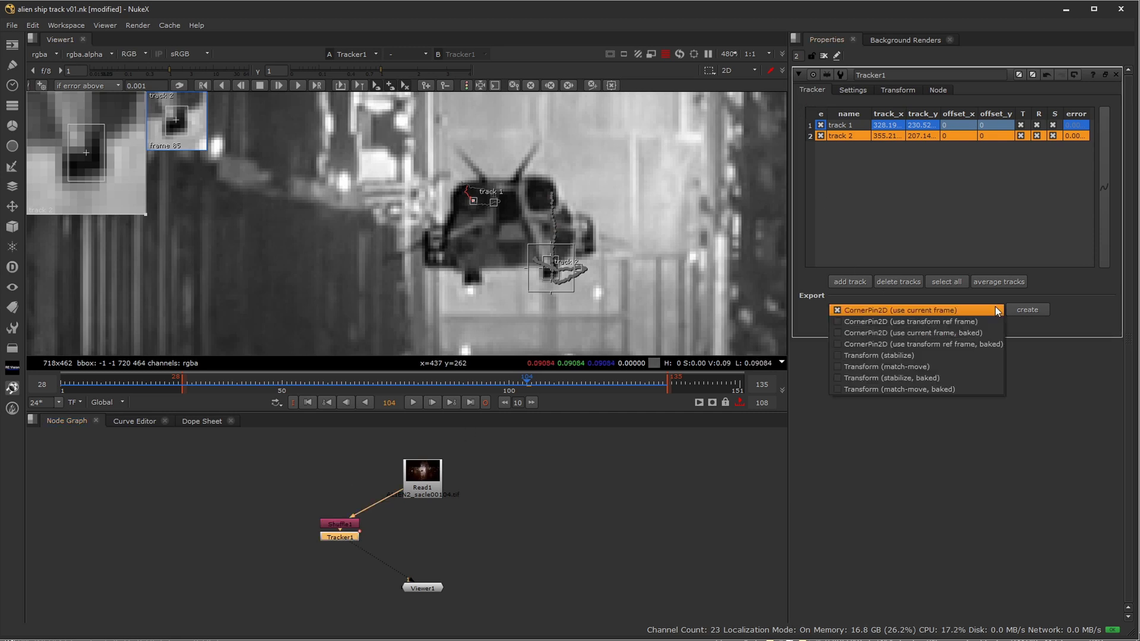
{"action": "left_click", "coordinate": [874, 356]}
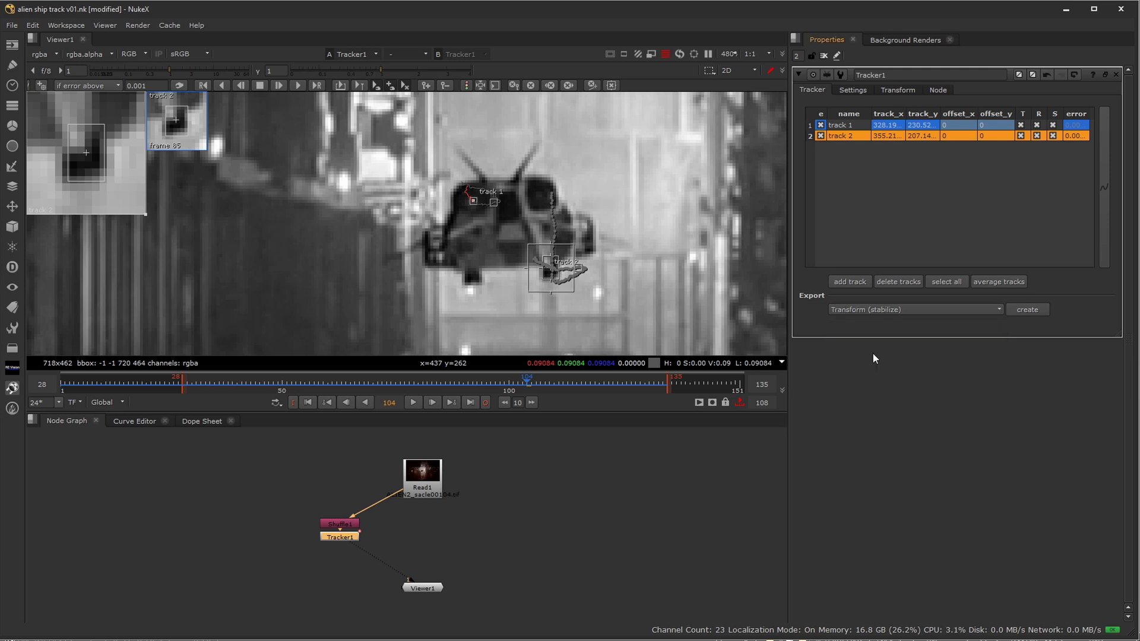
{"action": "left_click", "coordinate": [1029, 310]}
{"action": "left_click", "coordinate": [475, 542]}
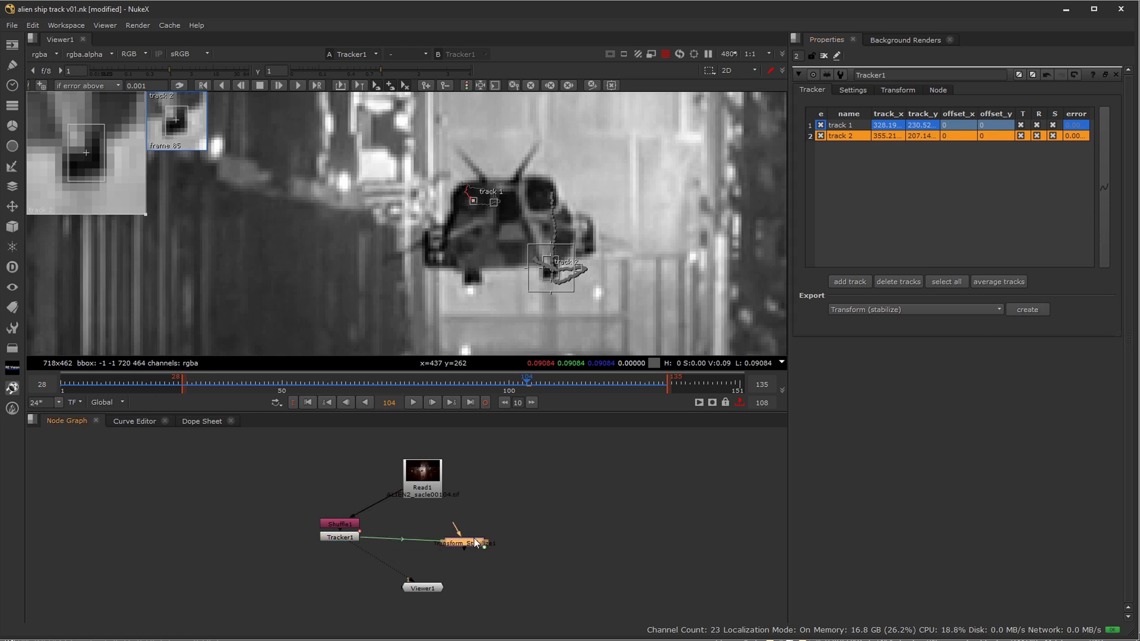
{"action": "double_click", "coordinate": [465, 542]}
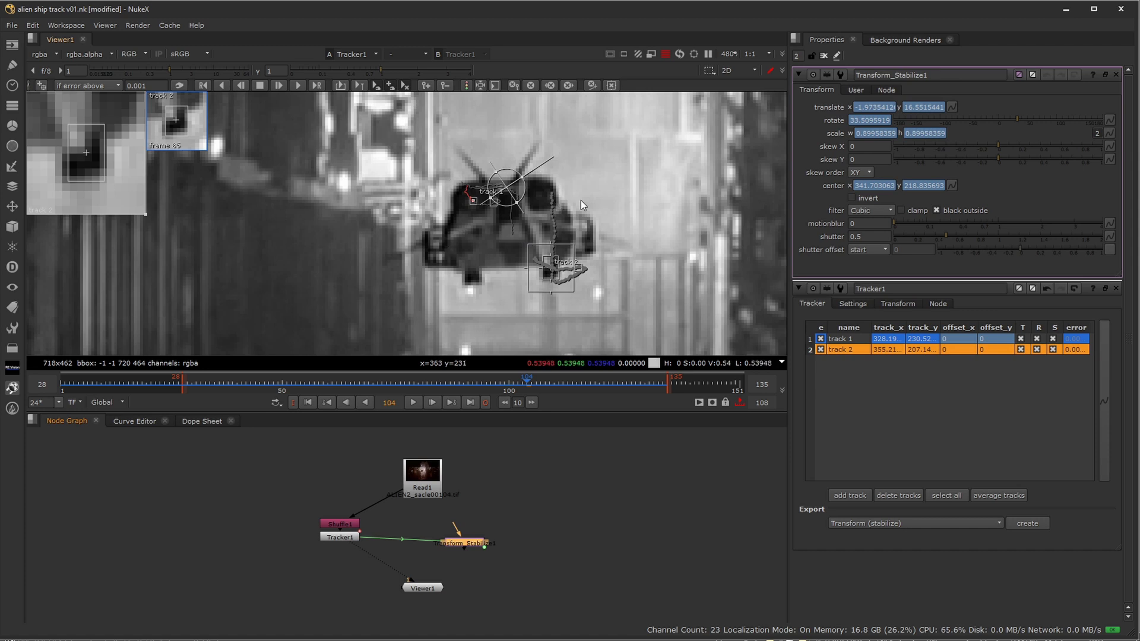
Move to frame 48, re-enable track 1 and set Tracker1's transform reference frame to 48
{"action": "left_click_drag", "start_coordinate": [458, 540], "coordinate": [461, 533]}
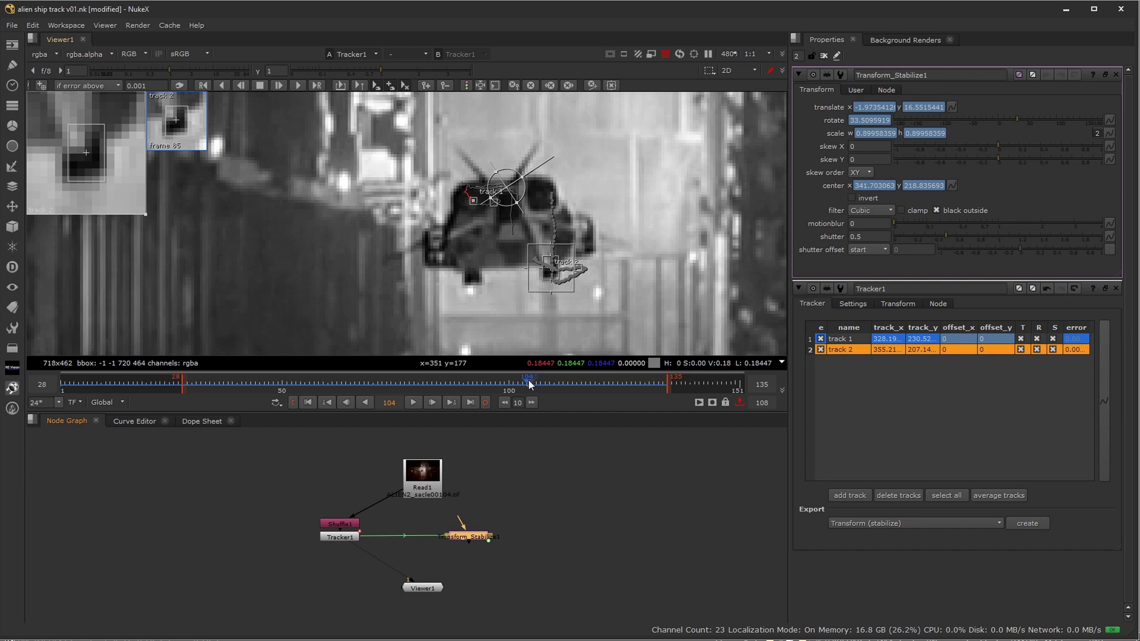
{"action": "left_click_drag", "start_coordinate": [527, 383], "coordinate": [272, 411]}
{"action": "scroll", "coordinate": [642, 236], "scroll_direction": "down", "scroll_amount": 3}
{"action": "scroll", "coordinate": [537, 266], "scroll_direction": "up", "scroll_amount": 1}
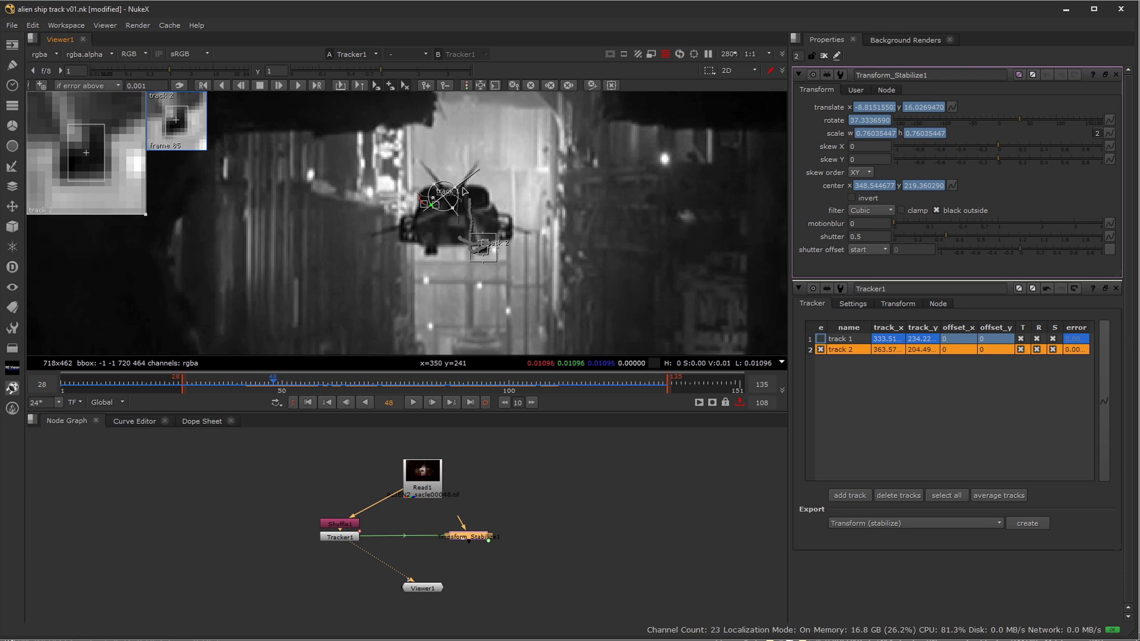
{"action": "double_click", "coordinate": [336, 533]}
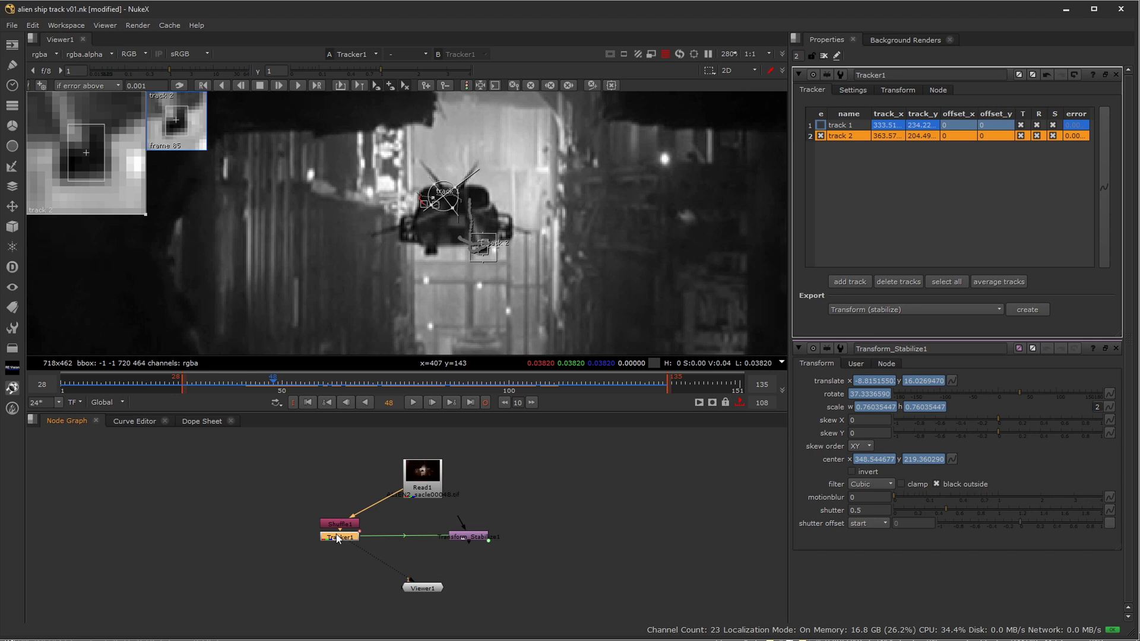
{"action": "left_click", "coordinate": [821, 125]}
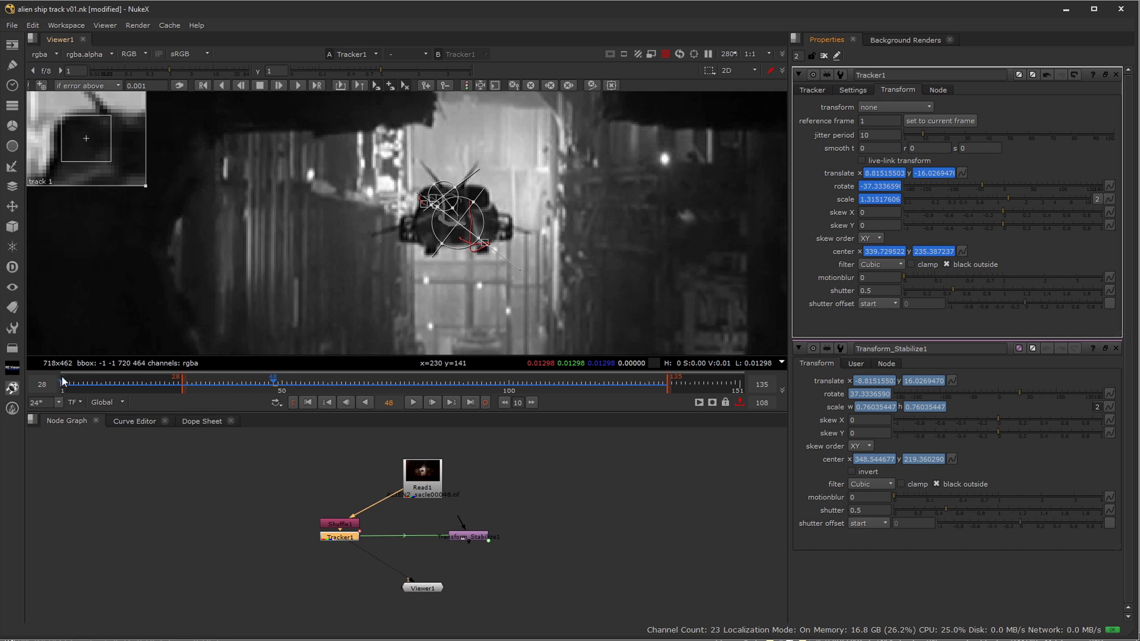
{"action": "left_click", "coordinate": [924, 121]}
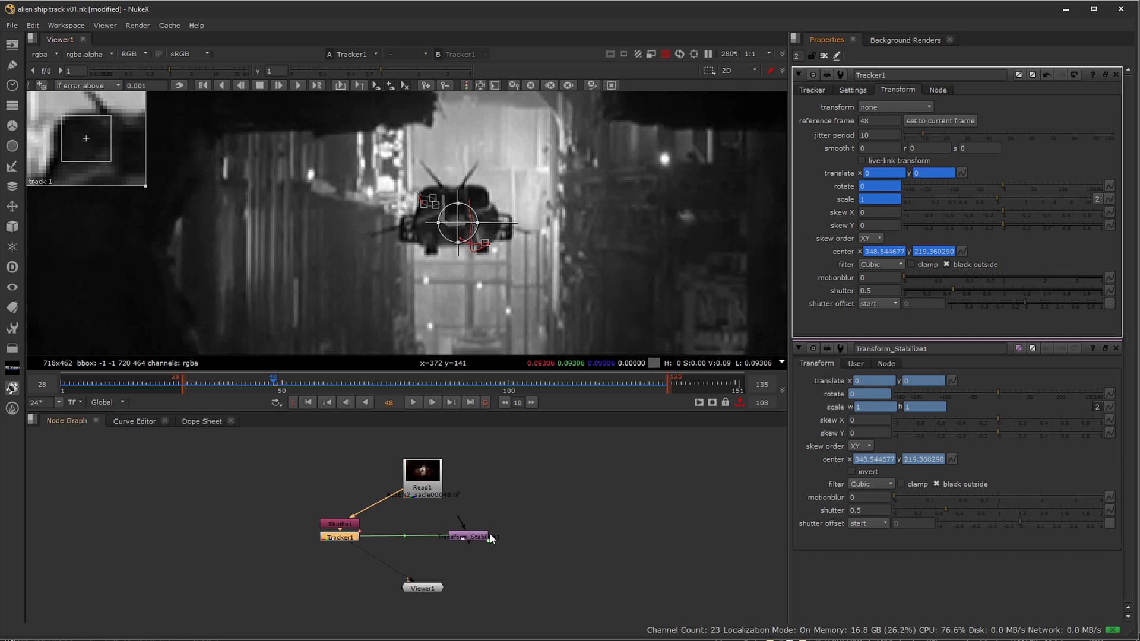
Insert Transform_Stabilize1 between Read1 and Viewer1, and display its result in the viewer
{"action": "scroll", "coordinate": [508, 523], "scroll_direction": "up", "scroll_amount": 2}
{"action": "left_click_drag", "start_coordinate": [452, 546], "coordinate": [394, 475]}
{"action": "left_click_drag", "start_coordinate": [403, 548], "coordinate": [394, 546]}
{"action": "key", "text": "1"}
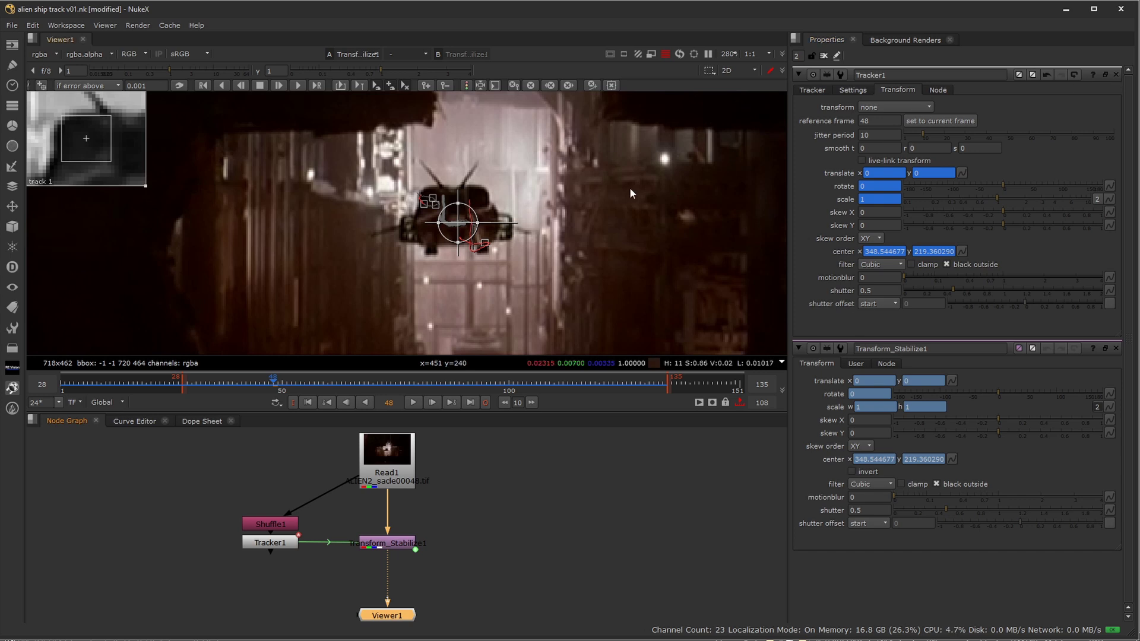
Hide the viewer overlays and check the ship's stabilization by playing the shot and scrubbing to frame 88
{"action": "key", "text": "minus"}
{"action": "key", "text": "minus"}
{"action": "key", "text": "minus"}
{"action": "key", "text": "o"}
{"action": "scroll", "coordinate": [601, 209], "scroll_direction": "up", "scroll_amount": 3}
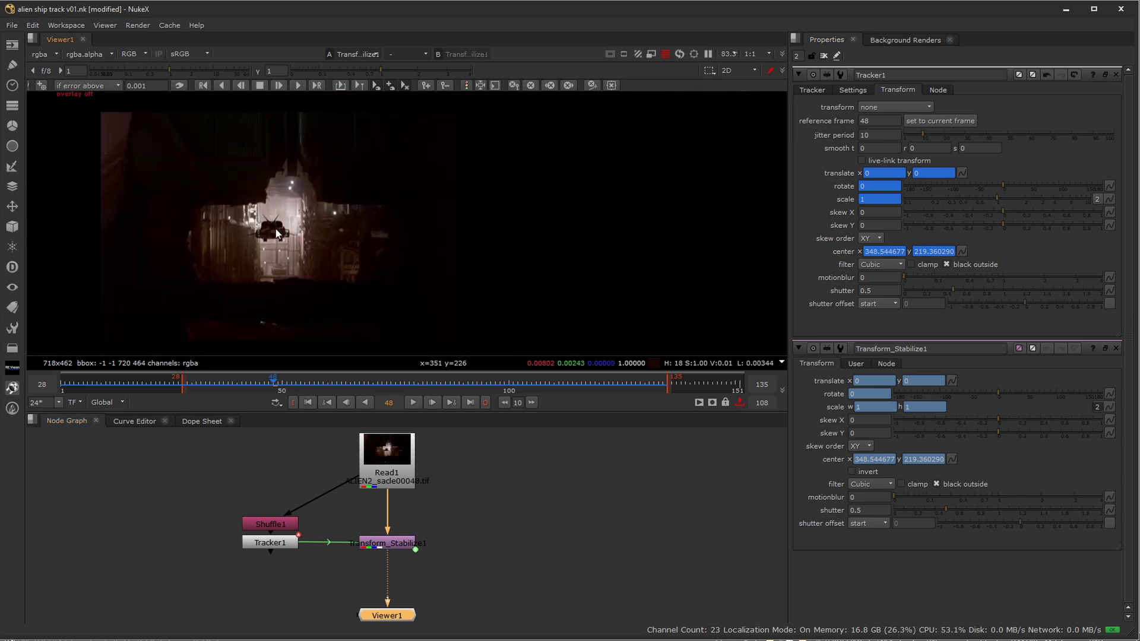
{"action": "middle_click_drag", "start_coordinate": [275, 229], "coordinate": [430, 223]}
{"action": "scroll", "coordinate": [446, 239], "scroll_direction": "up", "scroll_amount": 5}
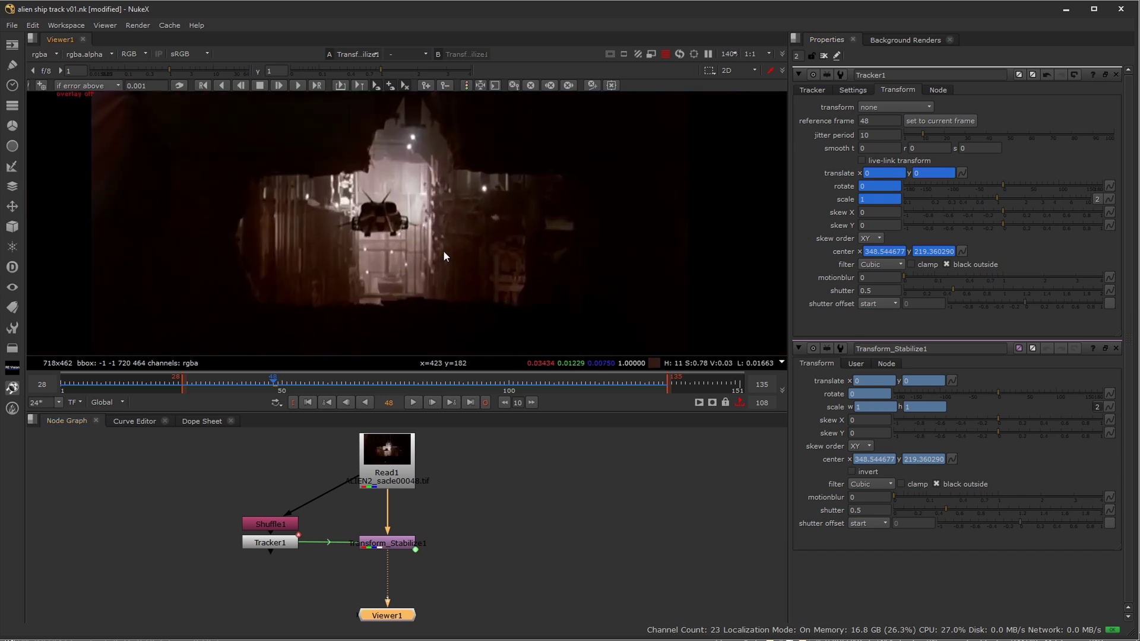
{"action": "scroll", "coordinate": [482, 257], "scroll_direction": "up", "scroll_amount": 3}
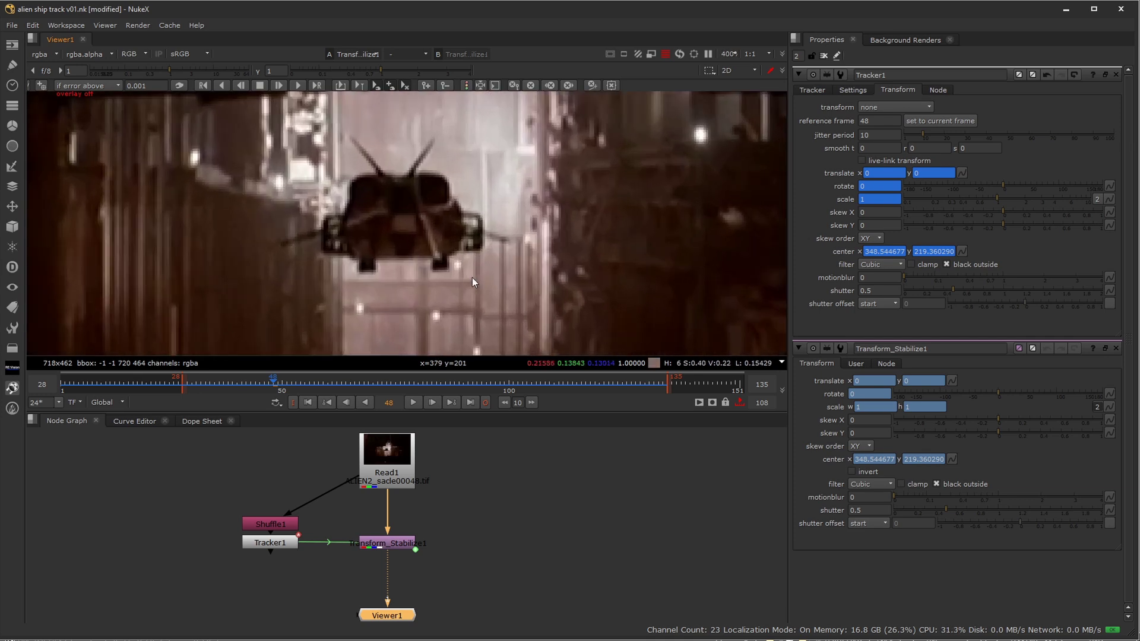
{"action": "left_click", "coordinate": [412, 403]}
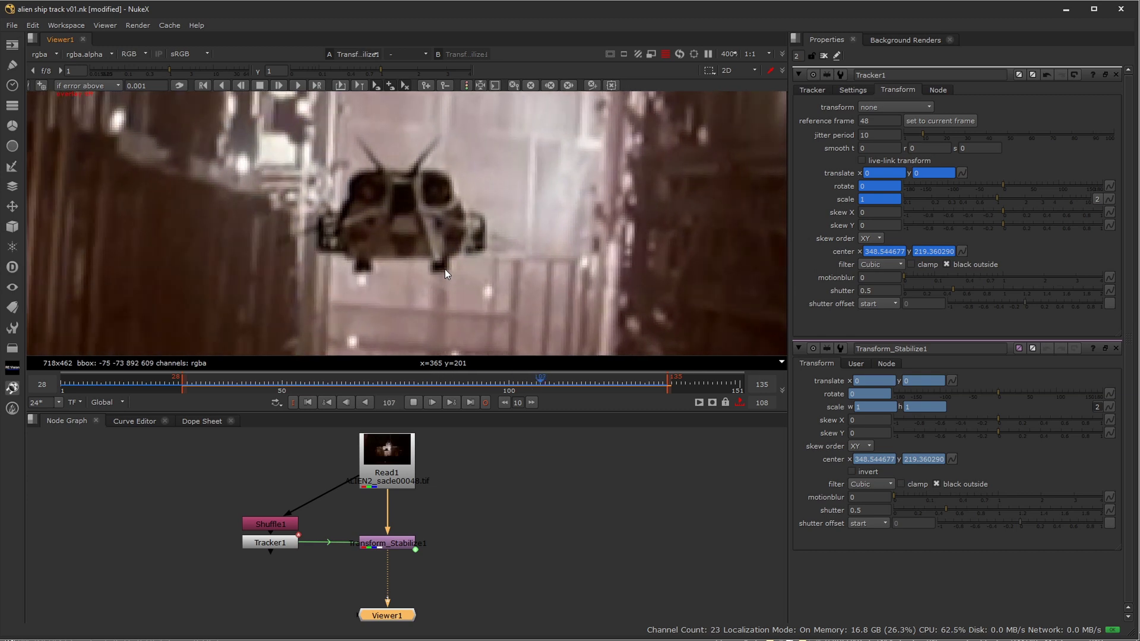
{"action": "left_click", "coordinate": [414, 402]}
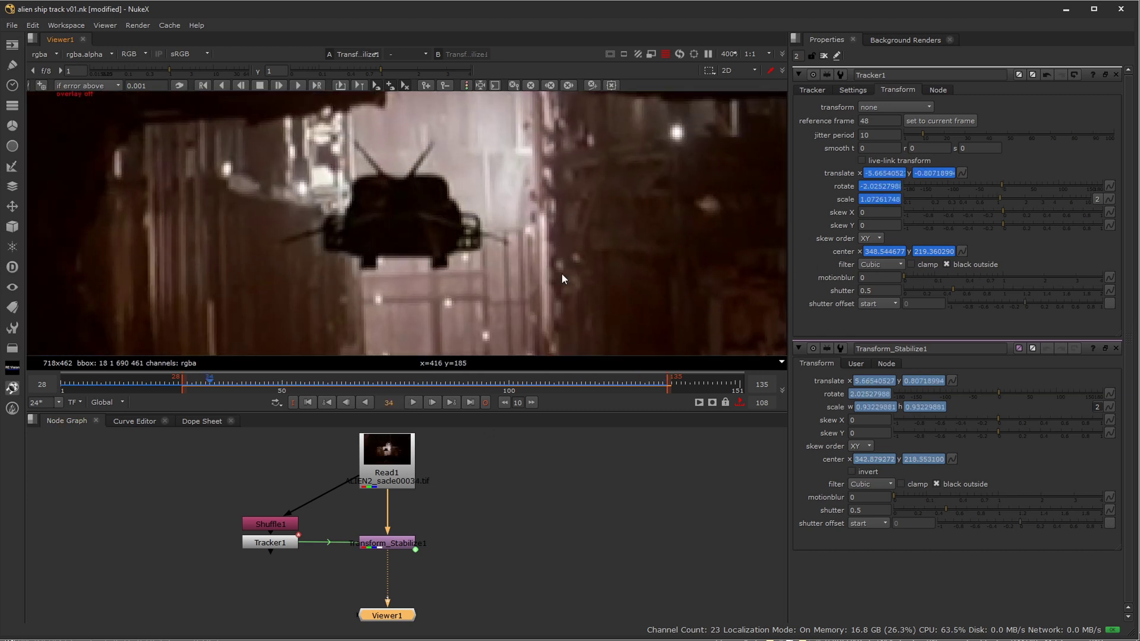
{"action": "scroll", "coordinate": [535, 227], "scroll_direction": "down", "scroll_amount": 2}
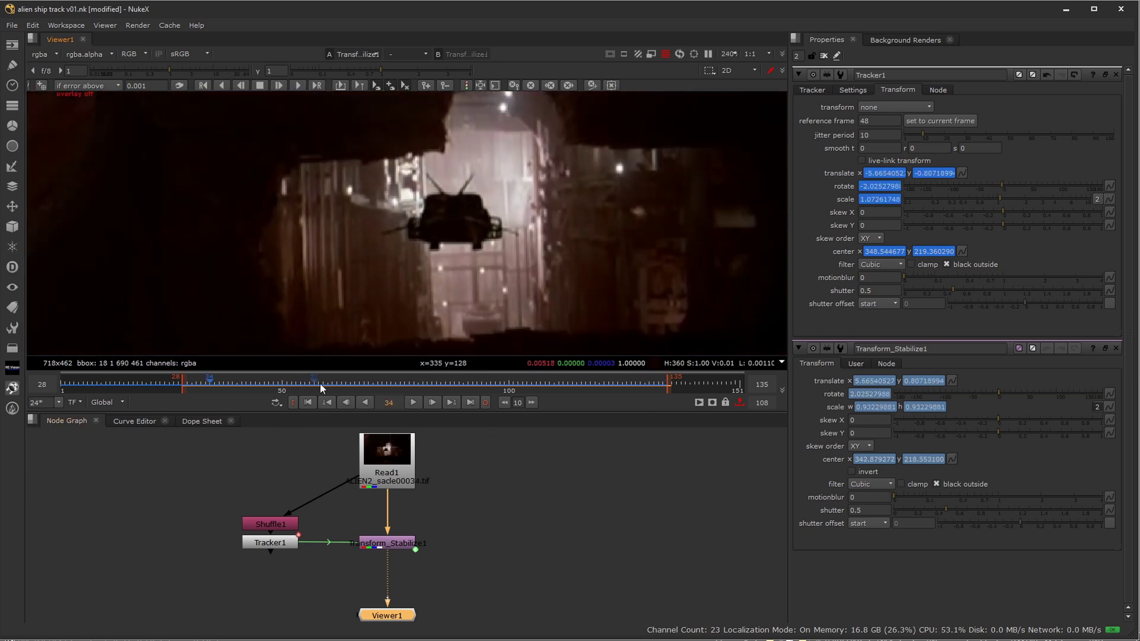
{"action": "left_click_drag", "start_coordinate": [320, 384], "coordinate": [453, 384]}
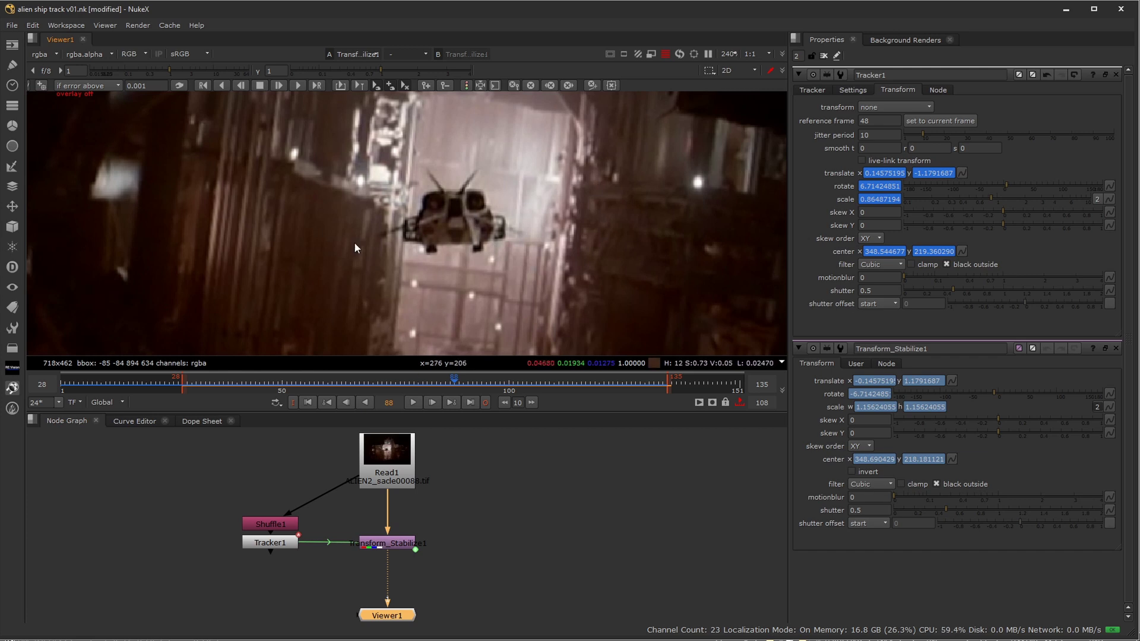
Show the viewer overlays again and close the properties of Tracker1 and Transform_Stabilize1
{"action": "key", "text": "o"}
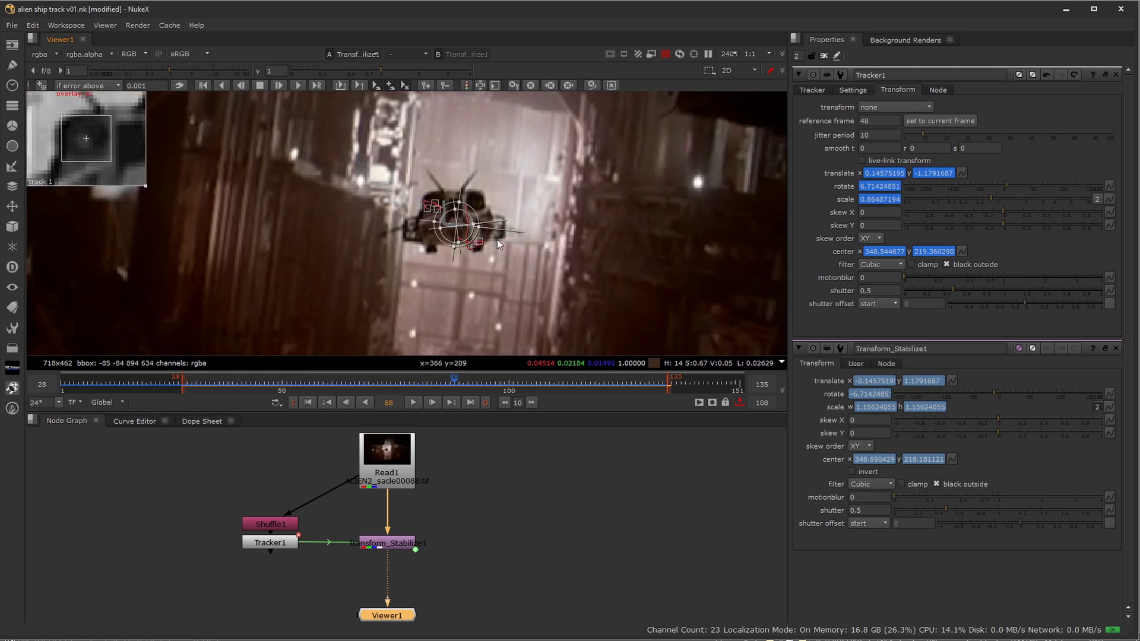
{"action": "left_click", "coordinate": [1116, 75]}
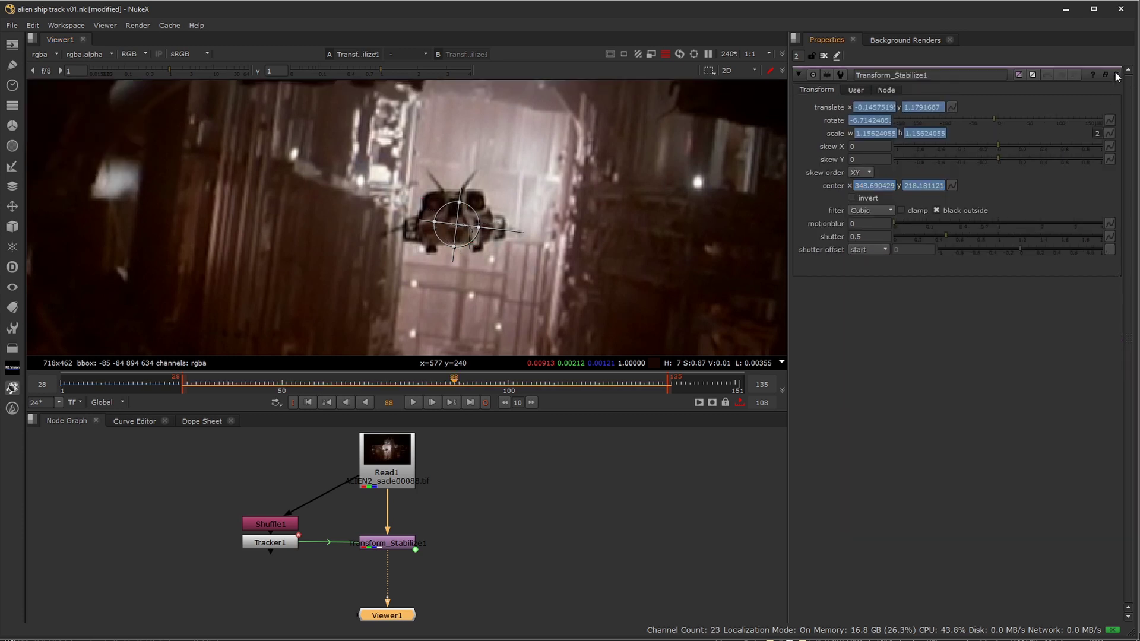
{"action": "left_click", "coordinate": [1116, 75]}
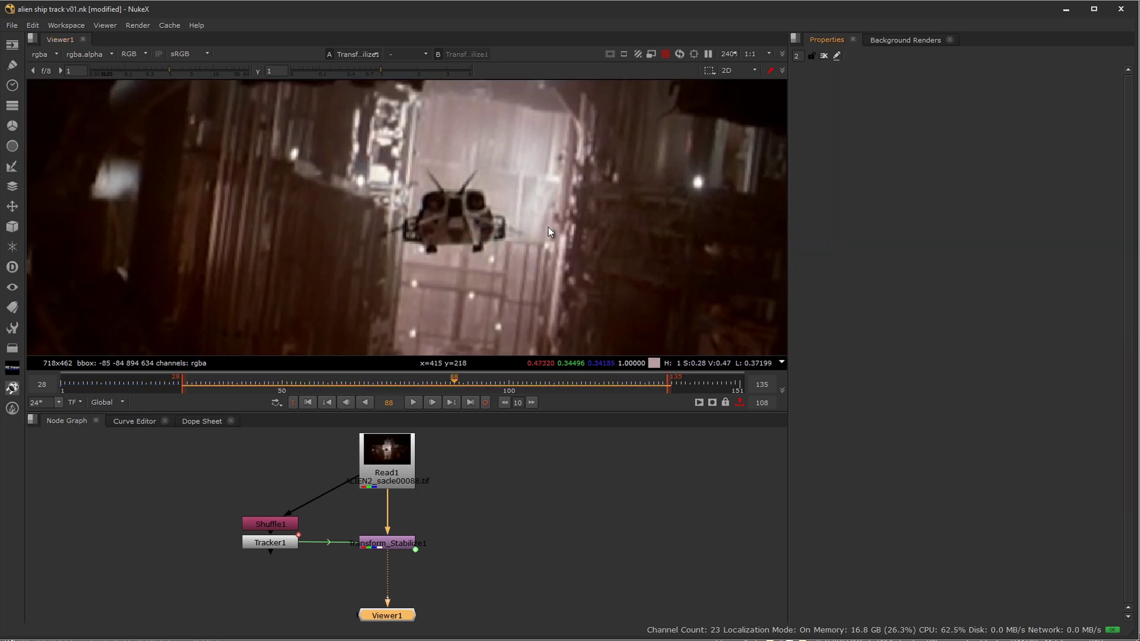
Create an unconnected Roto node in empty space beside the Read1 column
{"action": "scroll", "coordinate": [475, 226], "scroll_direction": "up", "scroll_amount": 3}
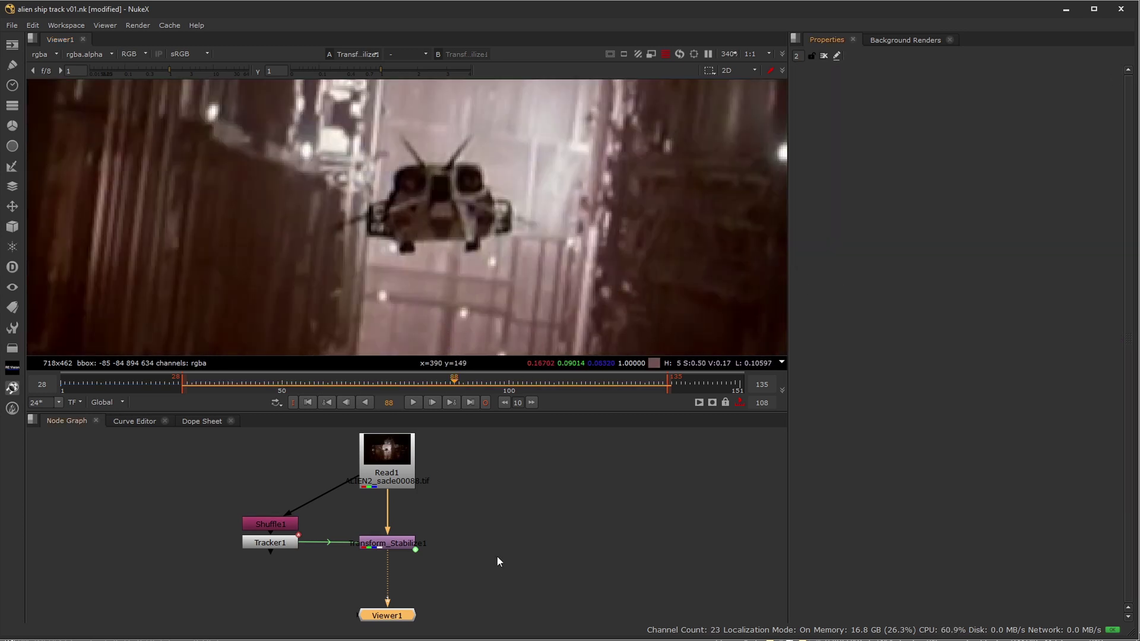
{"action": "left_click", "coordinate": [526, 511]}
{"action": "key", "text": "o"}
{"action": "left_click_drag", "start_coordinate": [526, 514], "coordinate": [529, 526]}
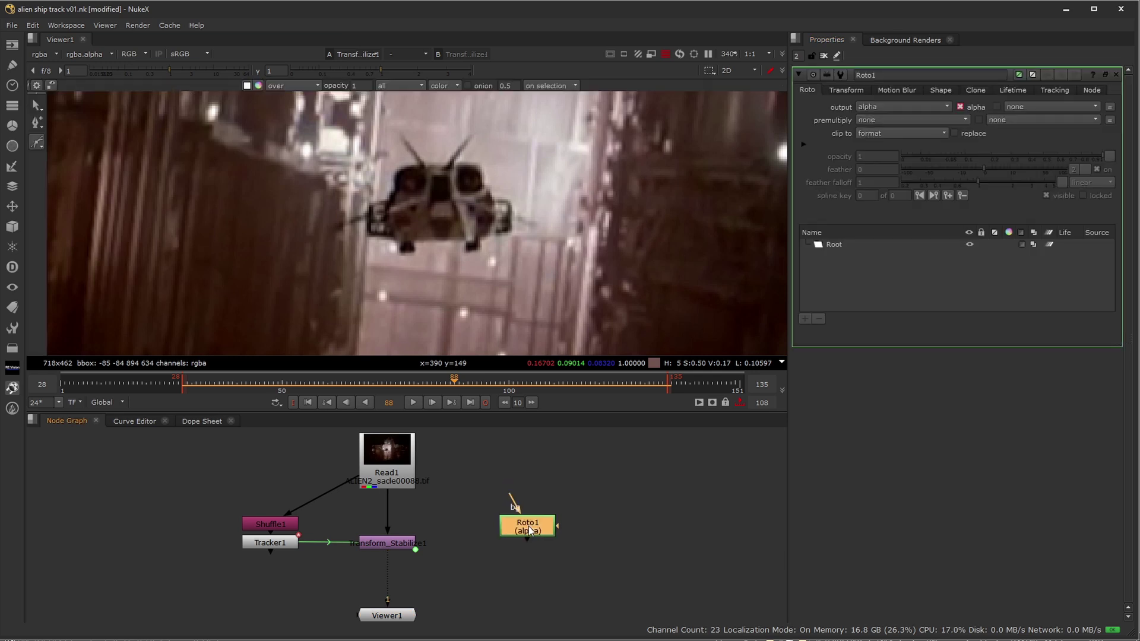
Open the project settings and check the full size format against the plate's frame, leaving the format as it is
{"action": "scroll", "coordinate": [557, 297], "scroll_direction": "down", "scroll_amount": 5}
{"action": "middle_click_drag", "start_coordinate": [674, 305], "coordinate": [571, 264]}
{"action": "left_click", "coordinate": [658, 479]}
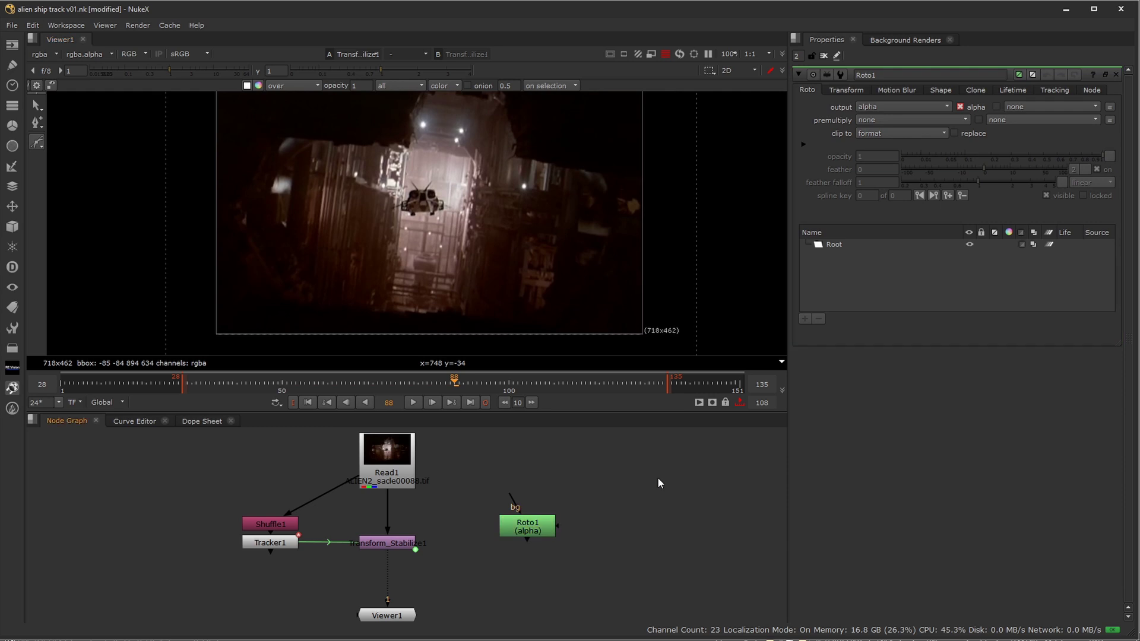
{"action": "key", "text": "s"}
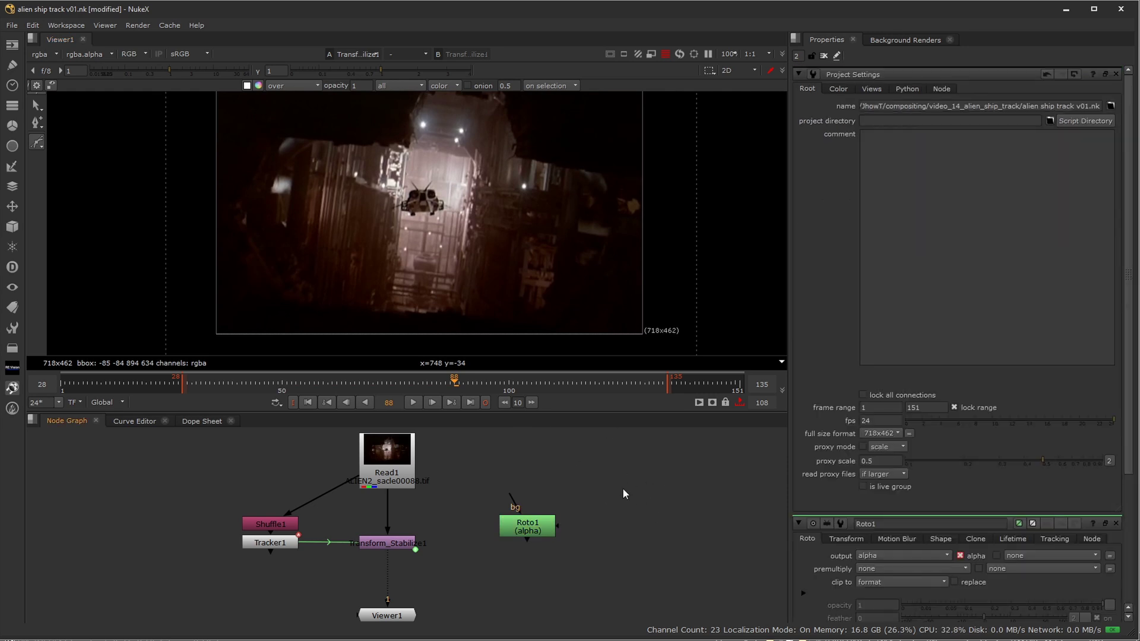
{"action": "left_click", "coordinate": [883, 433]}
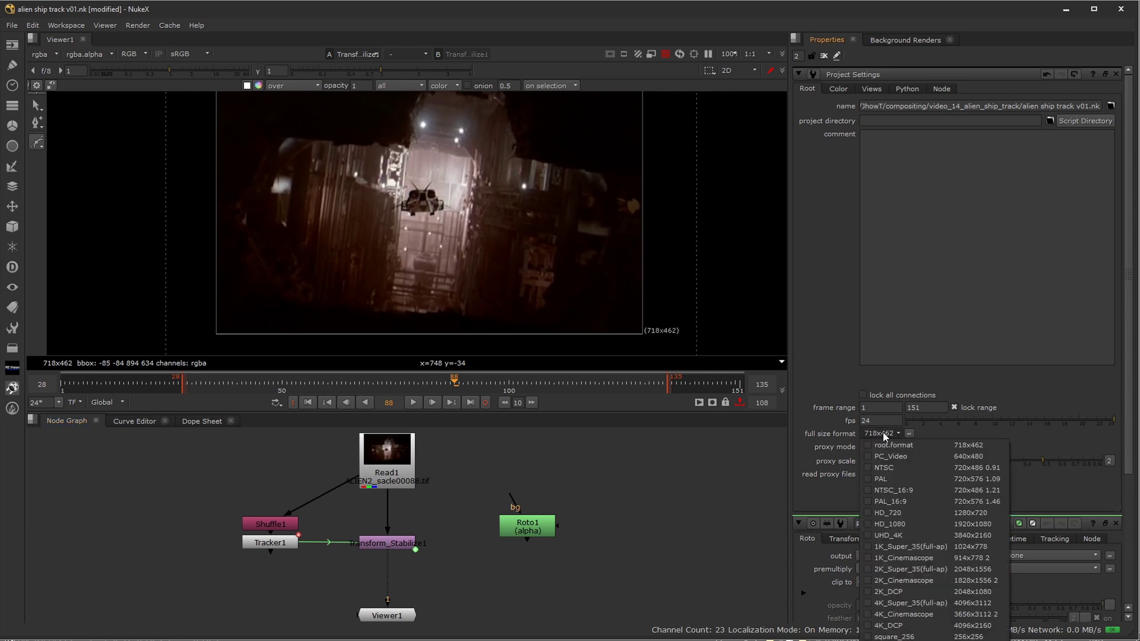
{"action": "left_click", "coordinate": [629, 545]}
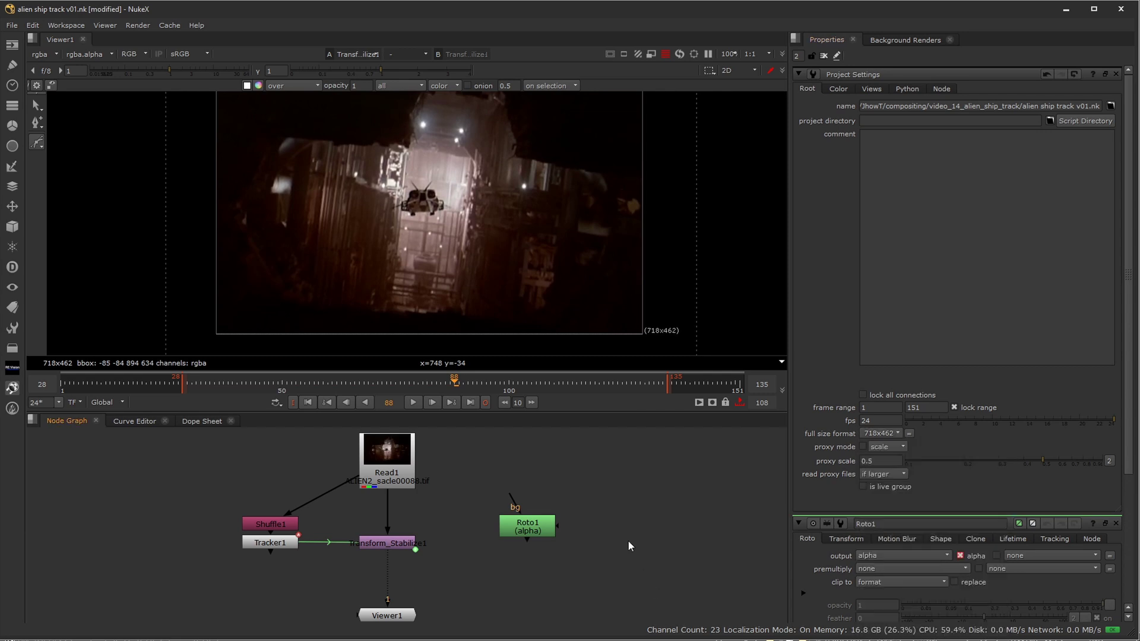
Return to Tracker1's reference frame 48, and reopen Roto1's properties with Tracker1's closed
{"action": "scroll", "coordinate": [456, 238], "scroll_direction": "up", "scroll_amount": 6}
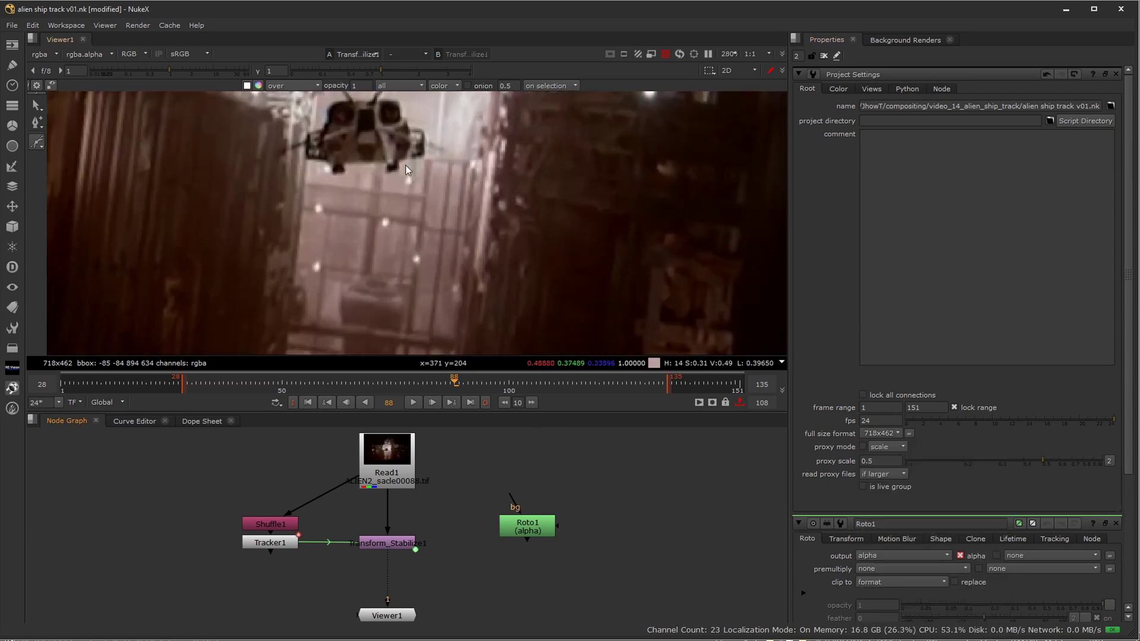
{"action": "scroll", "coordinate": [483, 237], "scroll_direction": "up", "scroll_amount": 4}
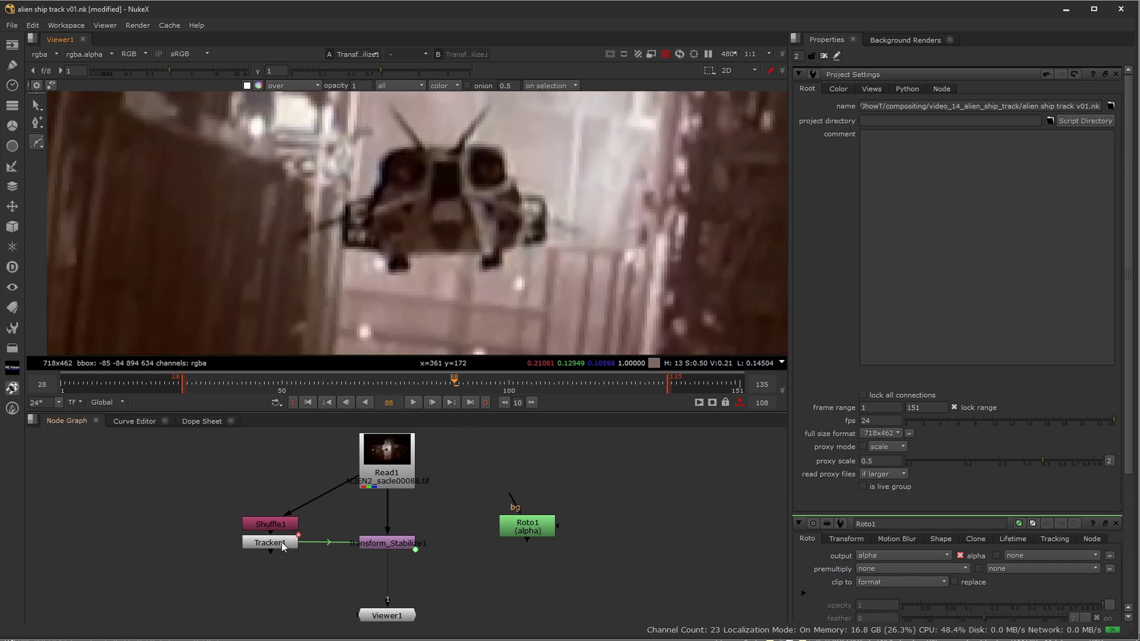
{"action": "double_click", "coordinate": [275, 542]}
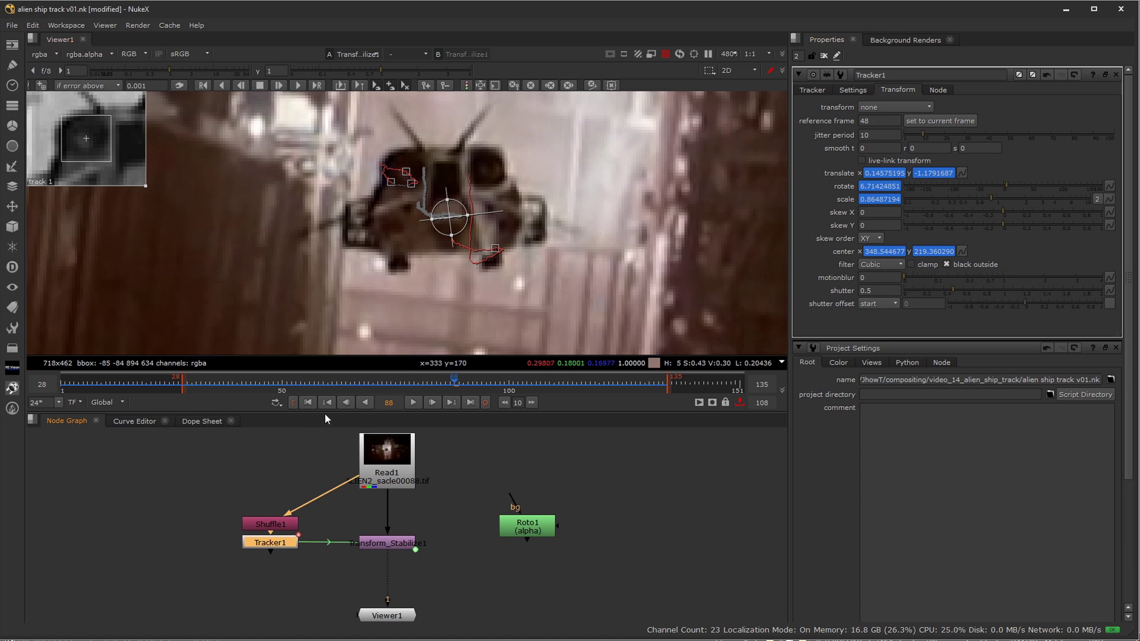
{"action": "left_click_drag", "start_coordinate": [447, 380], "coordinate": [276, 388]}
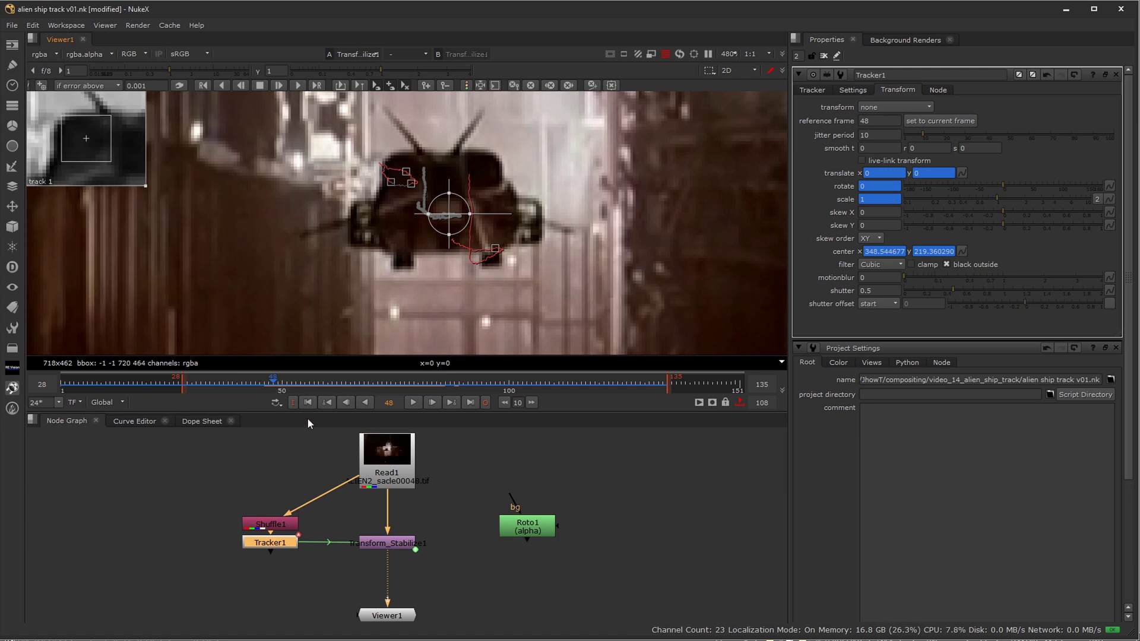
{"action": "double_click", "coordinate": [533, 529]}
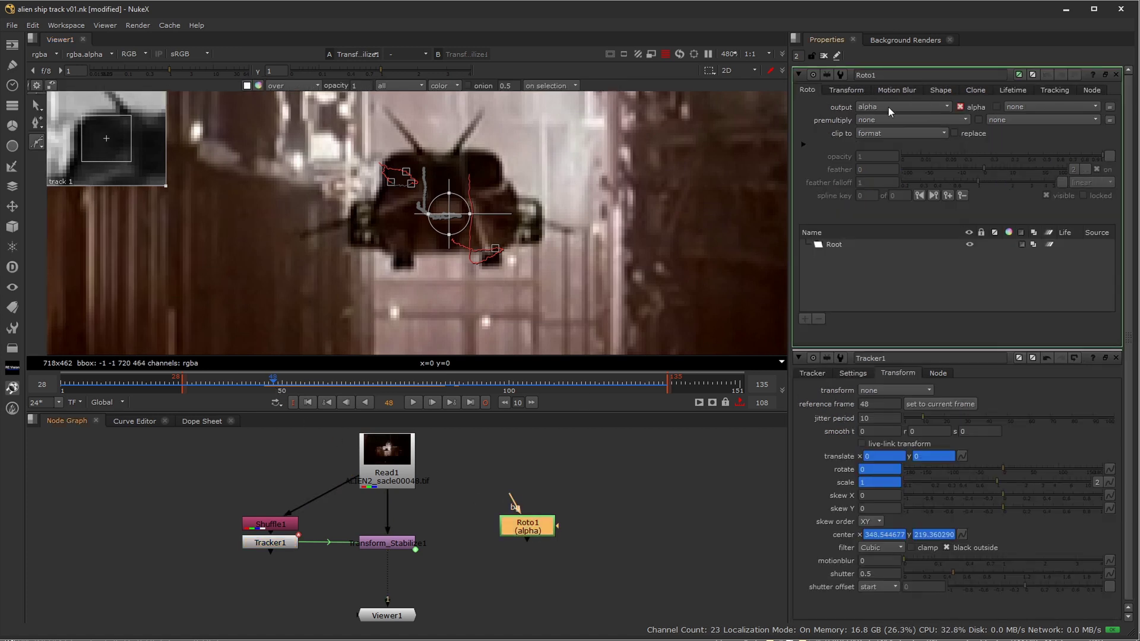
{"action": "left_click", "coordinate": [1116, 358]}
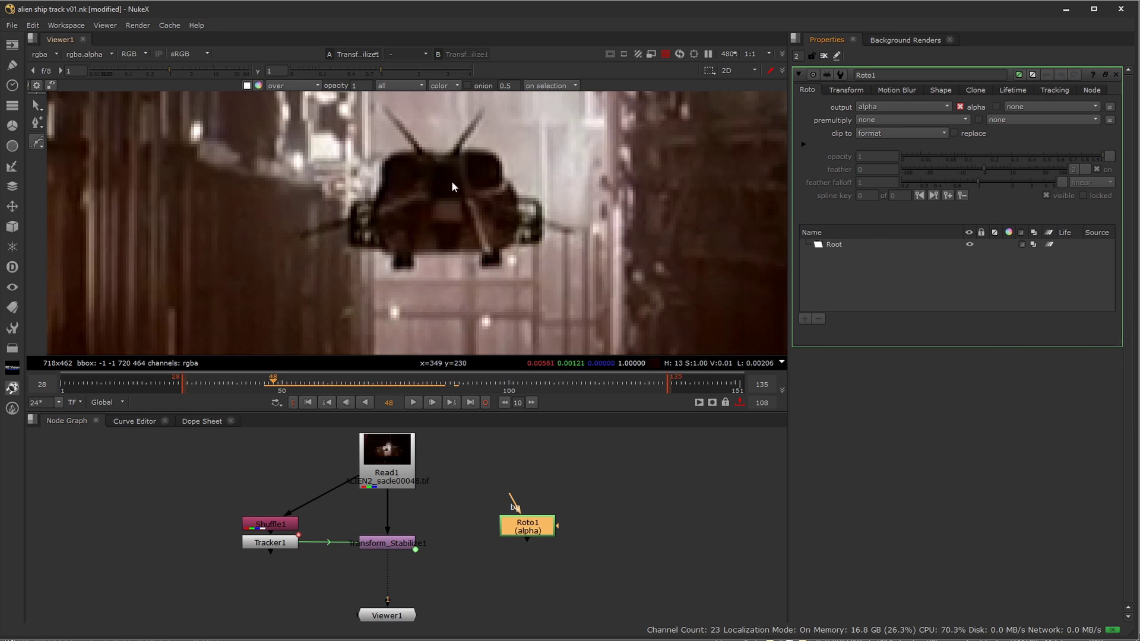
Start a Bezier shape in Roto1 on frame 48, tracing up the left side of the ship's cabin to its upper-left corner
{"action": "scroll", "coordinate": [452, 187], "scroll_direction": "up", "scroll_amount": 2}
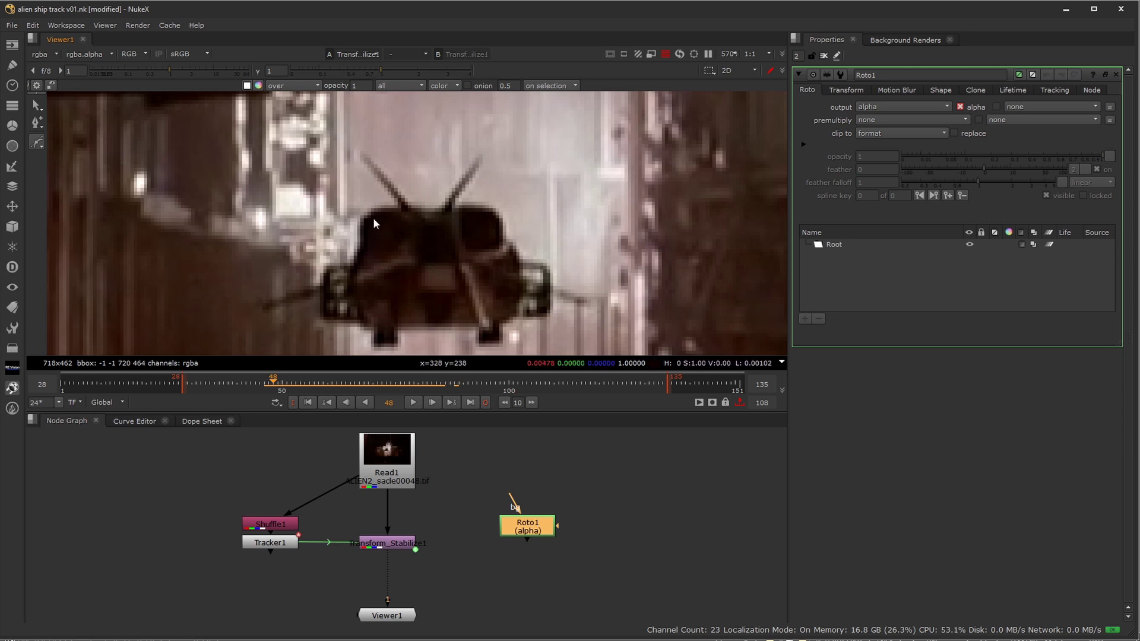
{"action": "right_click", "coordinate": [36, 143]}
{"action": "left_click", "coordinate": [78, 144]}
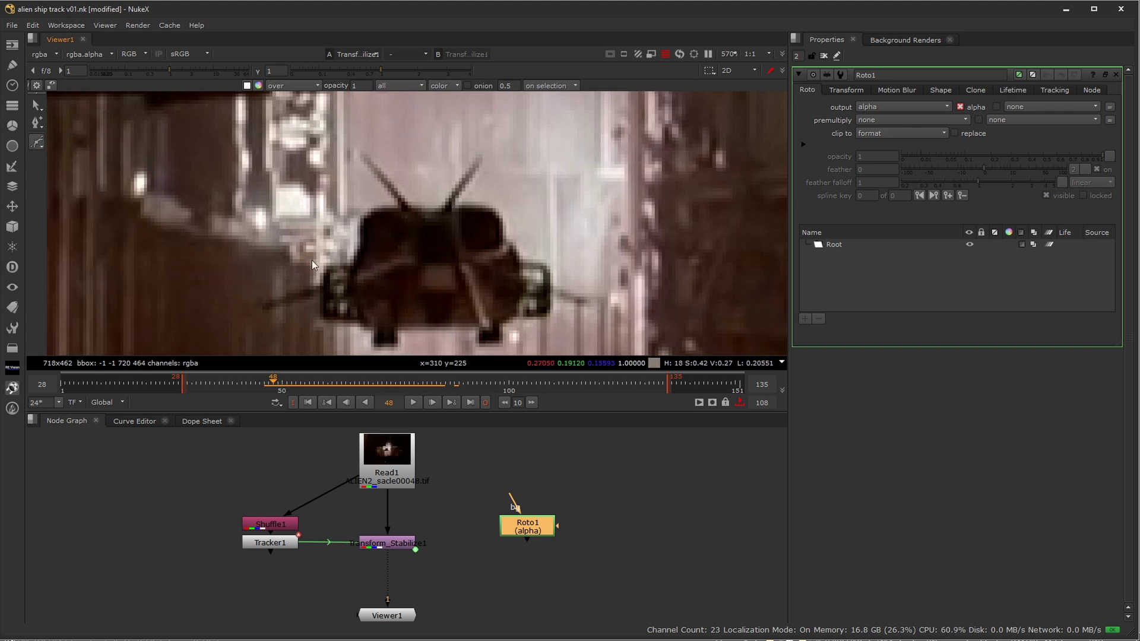
{"action": "left_click", "coordinate": [351, 264]}
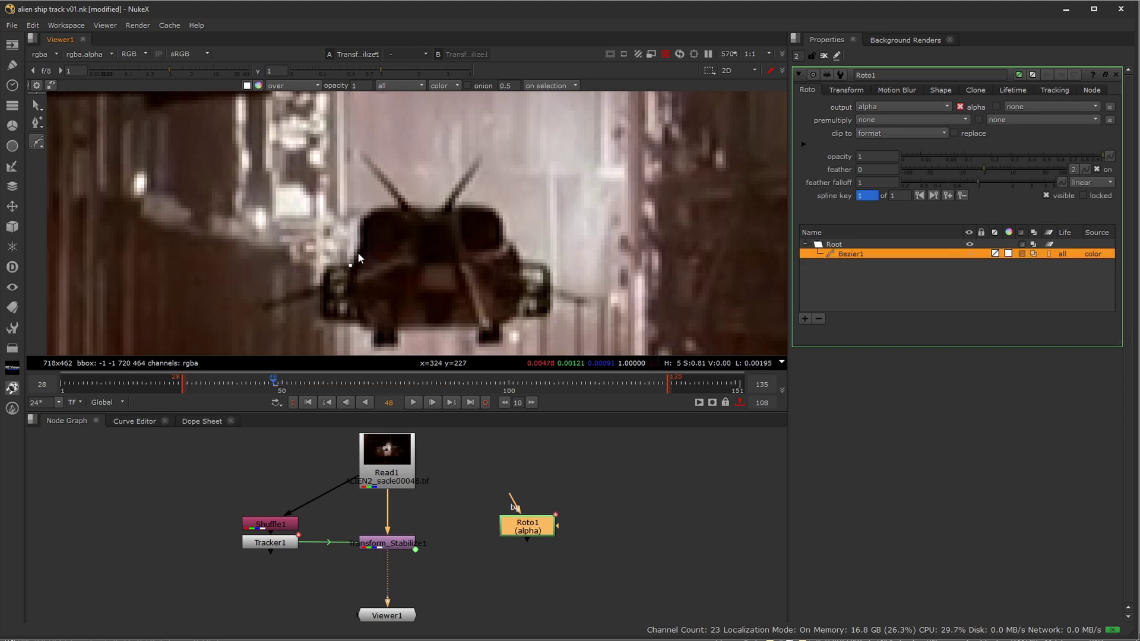
{"action": "left_click", "coordinate": [358, 249]}
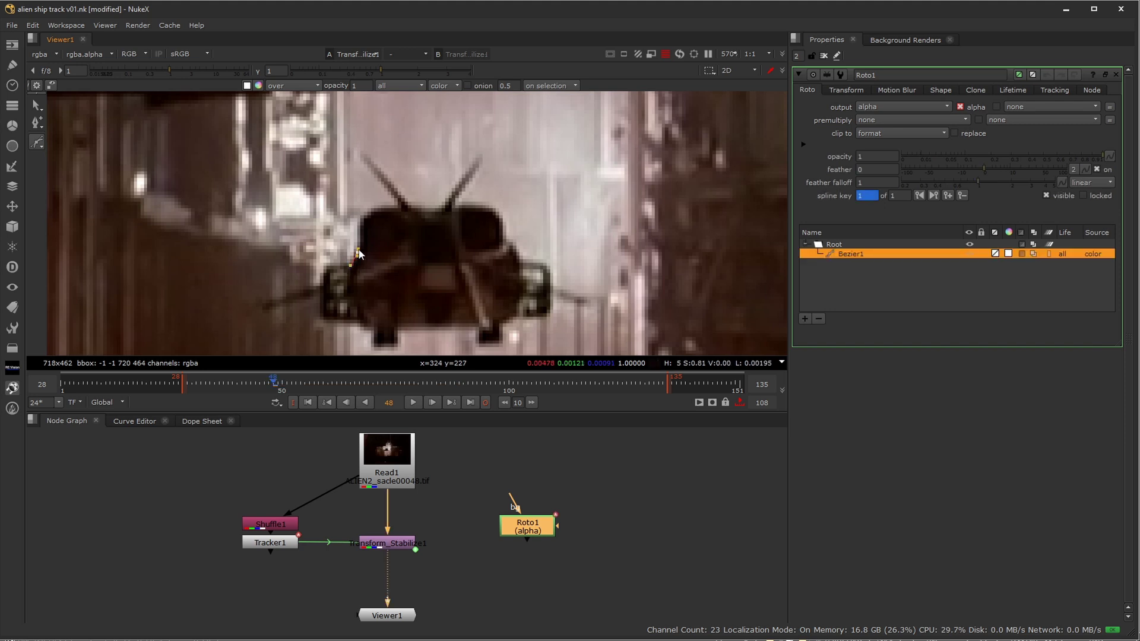
{"action": "left_click", "coordinate": [365, 217]}
{"action": "left_click", "coordinate": [368, 212]}
{"action": "left_click", "coordinate": [372, 212]}
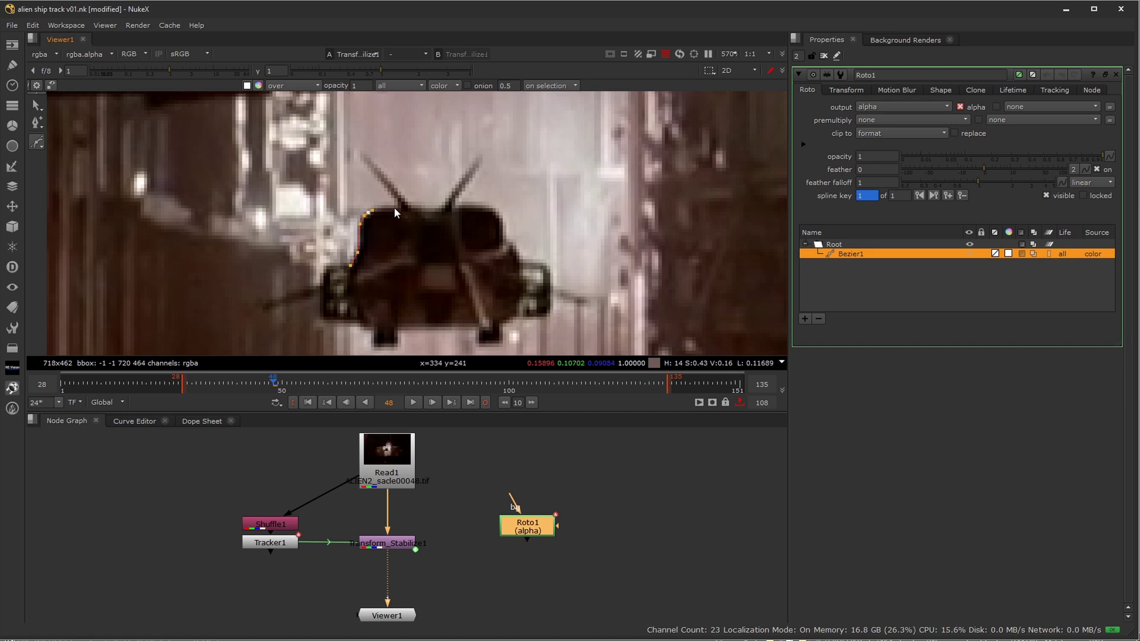
Continue the Bezier along the cabin's top edge and down its right side to where the right pod begins
{"action": "left_click", "coordinate": [422, 211]}
{"action": "left_click", "coordinate": [475, 205]}
{"action": "left_click", "coordinate": [498, 217]}
{"action": "left_click", "coordinate": [503, 233]}
{"action": "left_click", "coordinate": [509, 241]}
{"action": "left_click", "coordinate": [515, 249]}
{"action": "left_click", "coordinate": [519, 259]}
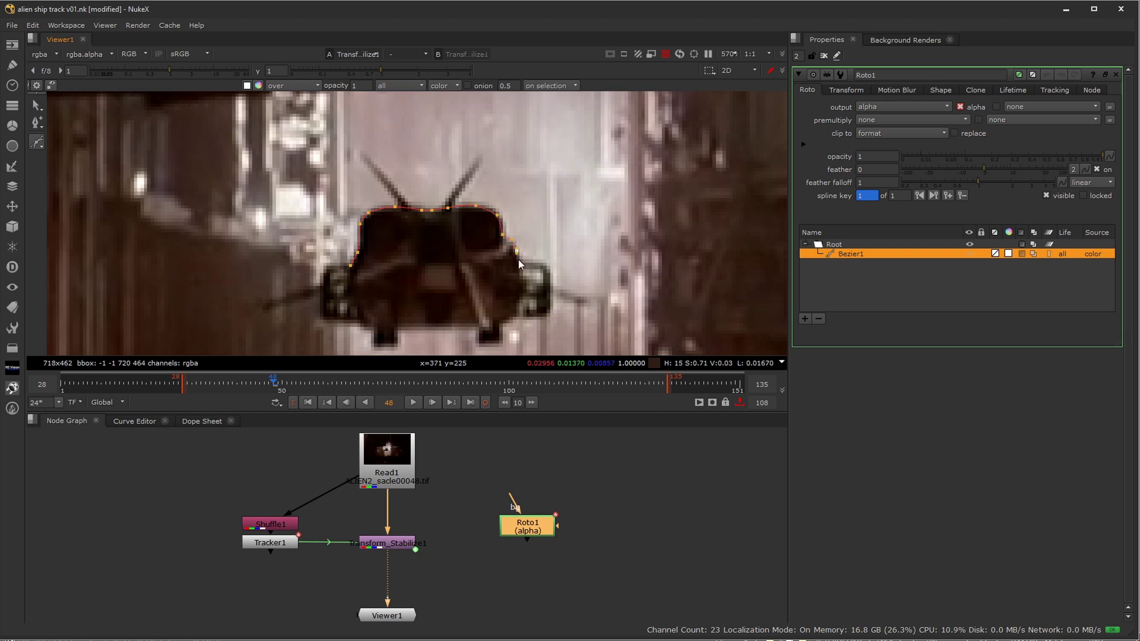
Trace the Bezier around the ship's right pod and down to the bottom of the right foot
{"action": "left_click", "coordinate": [549, 273]}
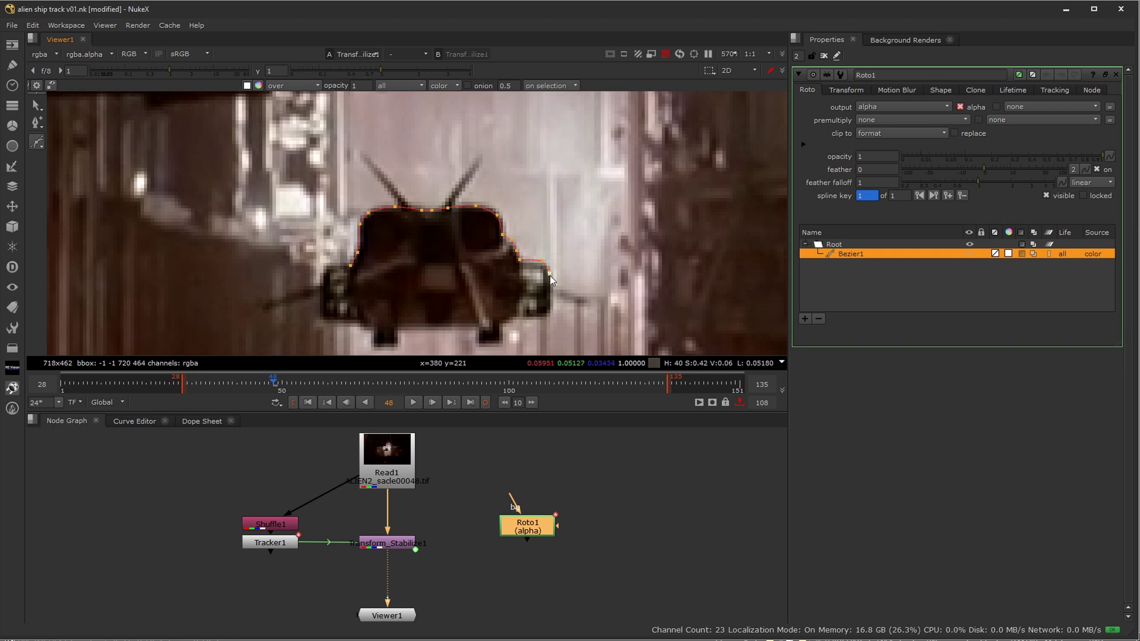
{"action": "left_click", "coordinate": [548, 314]}
{"action": "left_click", "coordinate": [543, 316]}
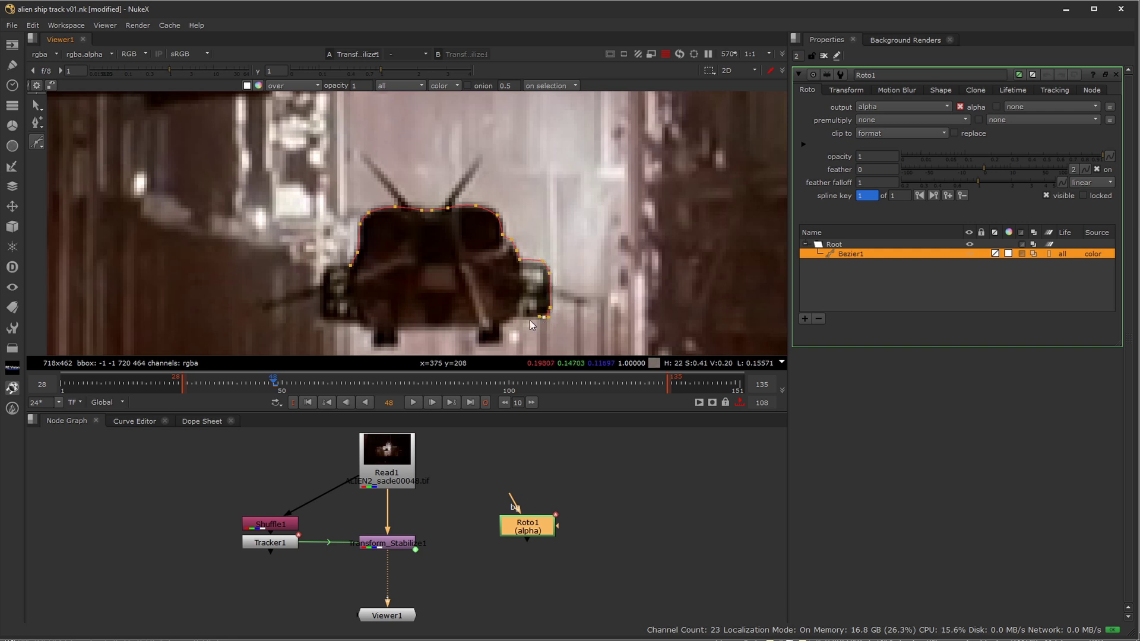
{"action": "left_click", "coordinate": [516, 319]}
{"action": "left_click", "coordinate": [501, 324]}
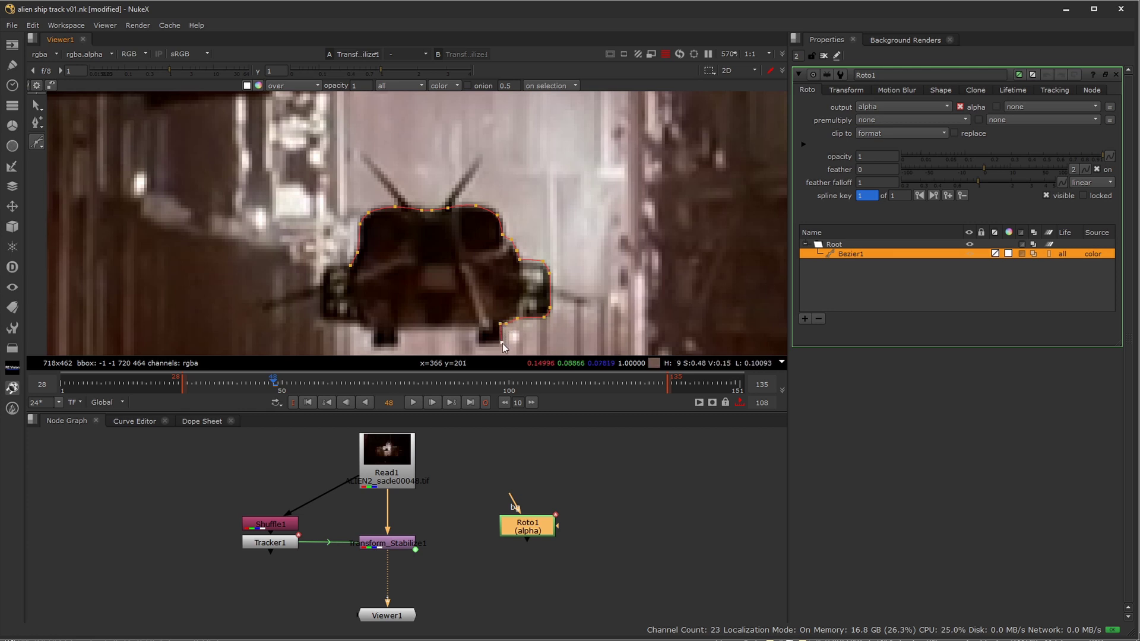
{"action": "left_click", "coordinate": [502, 343]}
{"action": "left_click", "coordinate": [479, 344]}
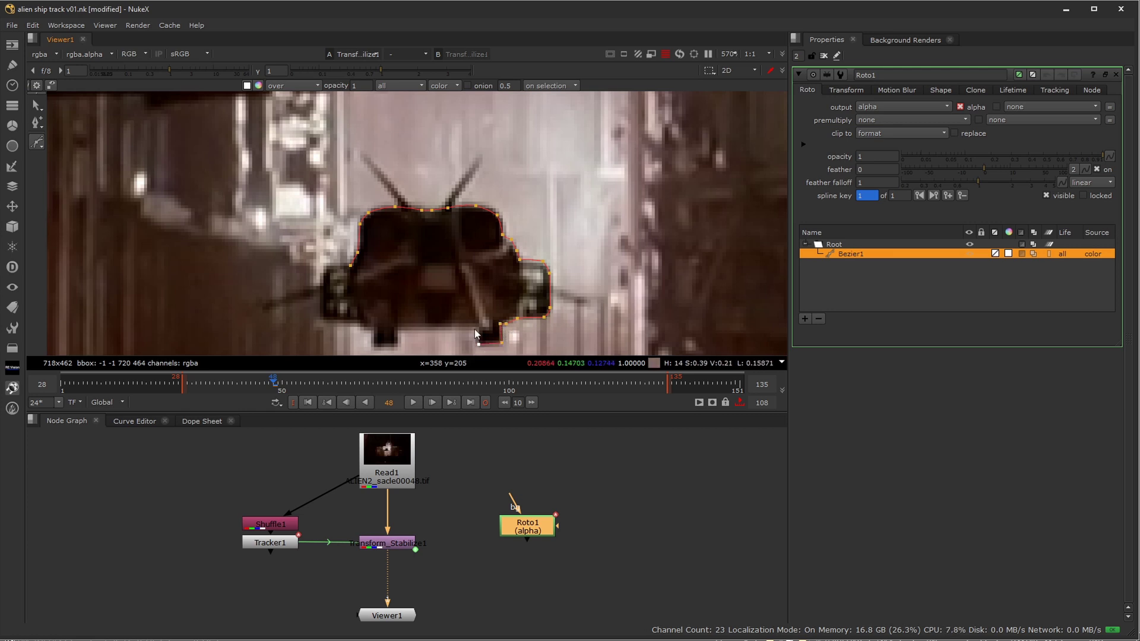
Trace the Bezier along the ship's underside, left foot and left pod, and close the shape at its first point
{"action": "left_click", "coordinate": [476, 326]}
{"action": "left_click", "coordinate": [398, 325]}
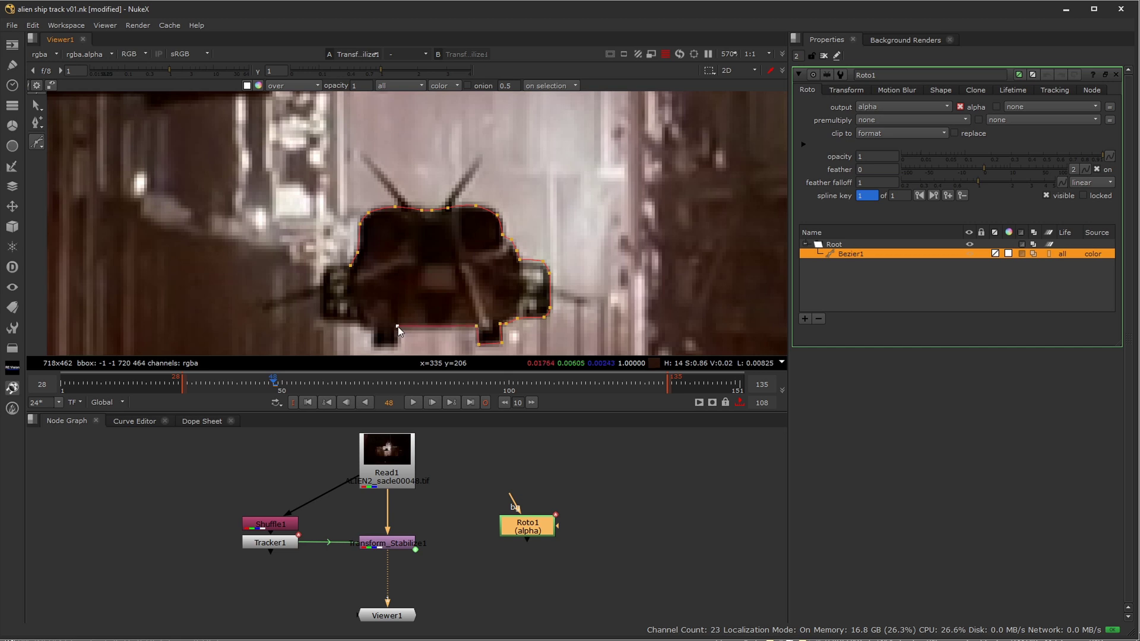
{"action": "left_click", "coordinate": [396, 343]}
{"action": "left_click", "coordinate": [375, 343]}
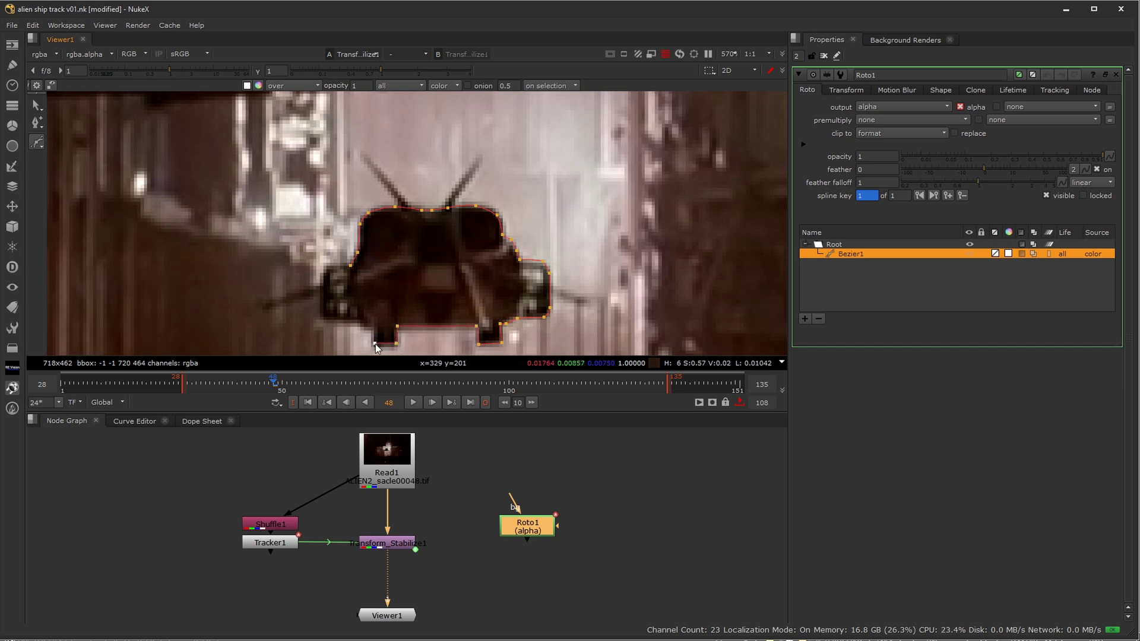
{"action": "left_click", "coordinate": [370, 326]}
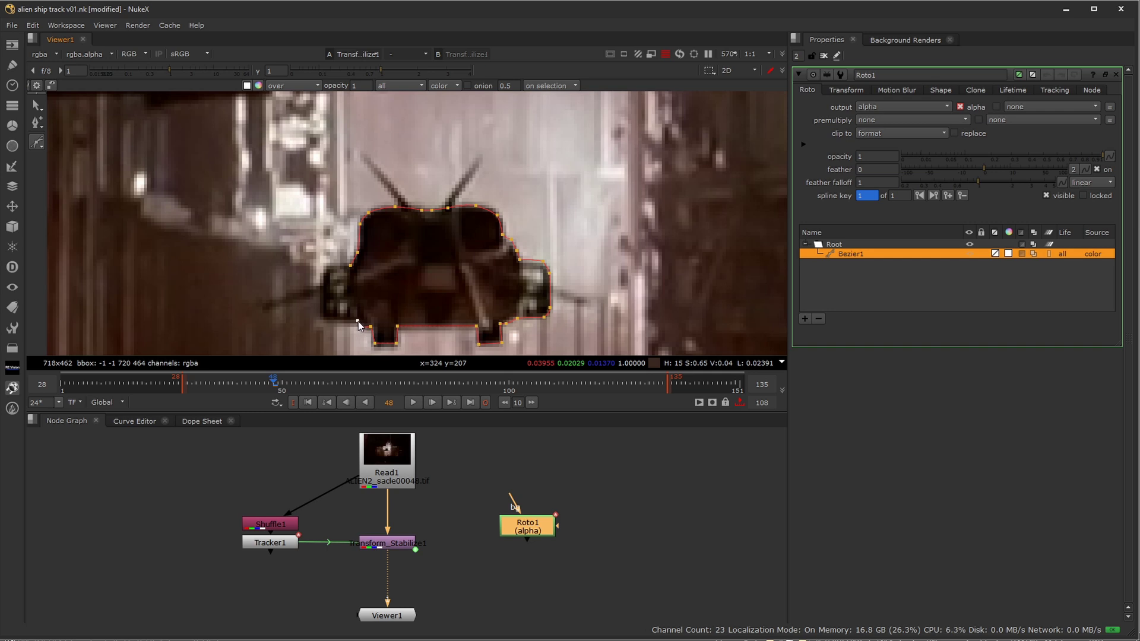
{"action": "left_click", "coordinate": [321, 321]}
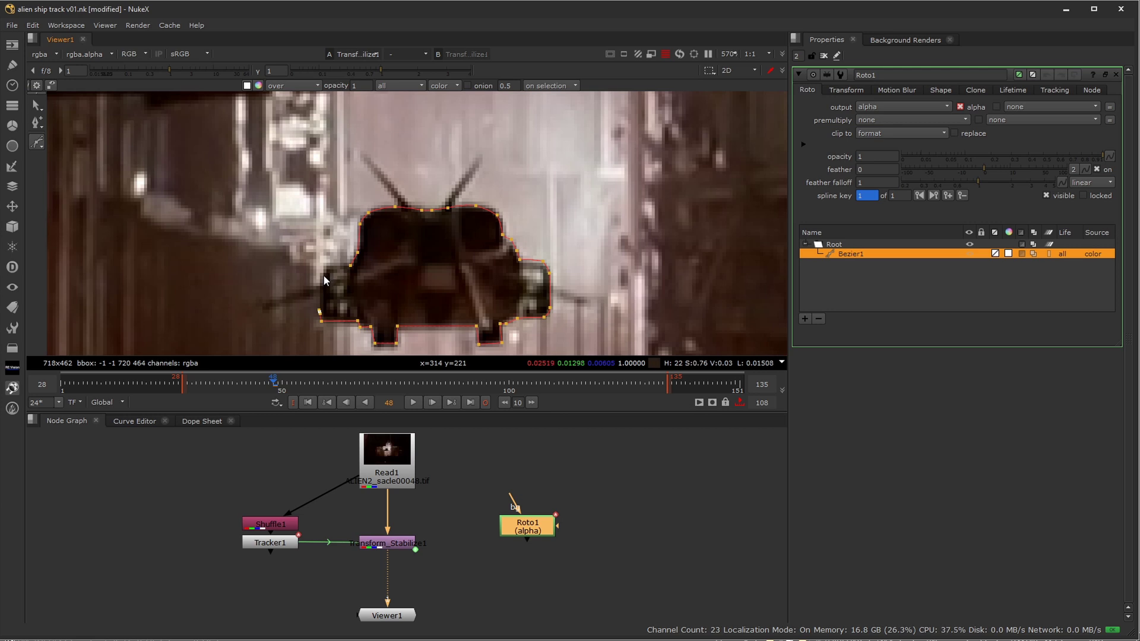
{"action": "left_click", "coordinate": [324, 274]}
{"action": "left_click", "coordinate": [354, 265]}
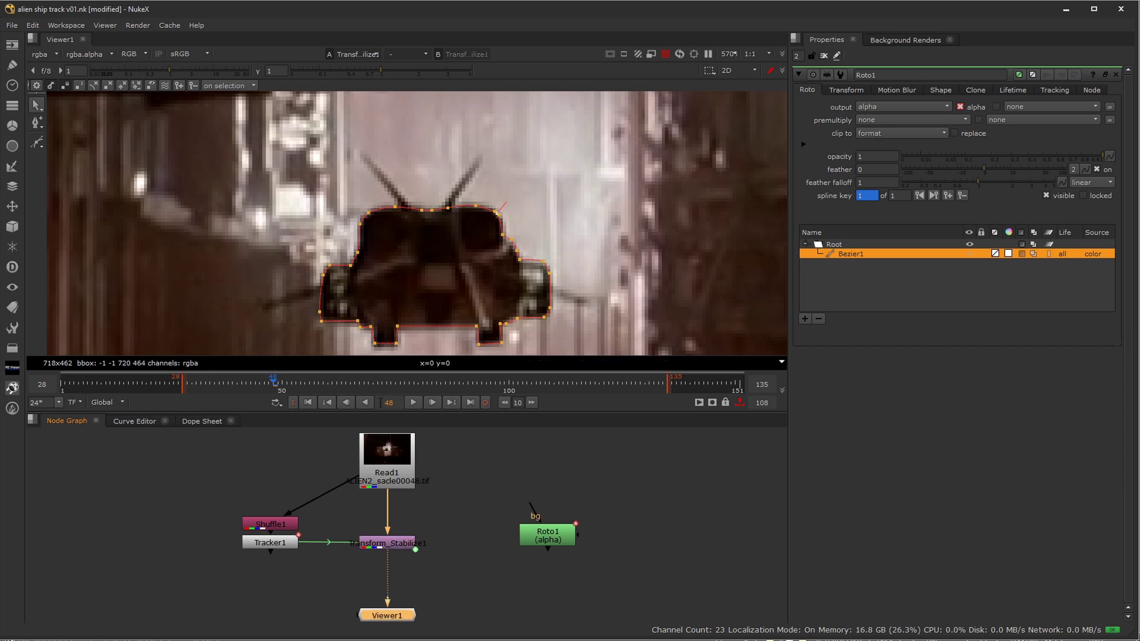
At frame 87, select all of Bezier1's points and shift the whole shape to fit the ship
{"action": "left_click_drag", "start_coordinate": [313, 387], "coordinate": [450, 392]}
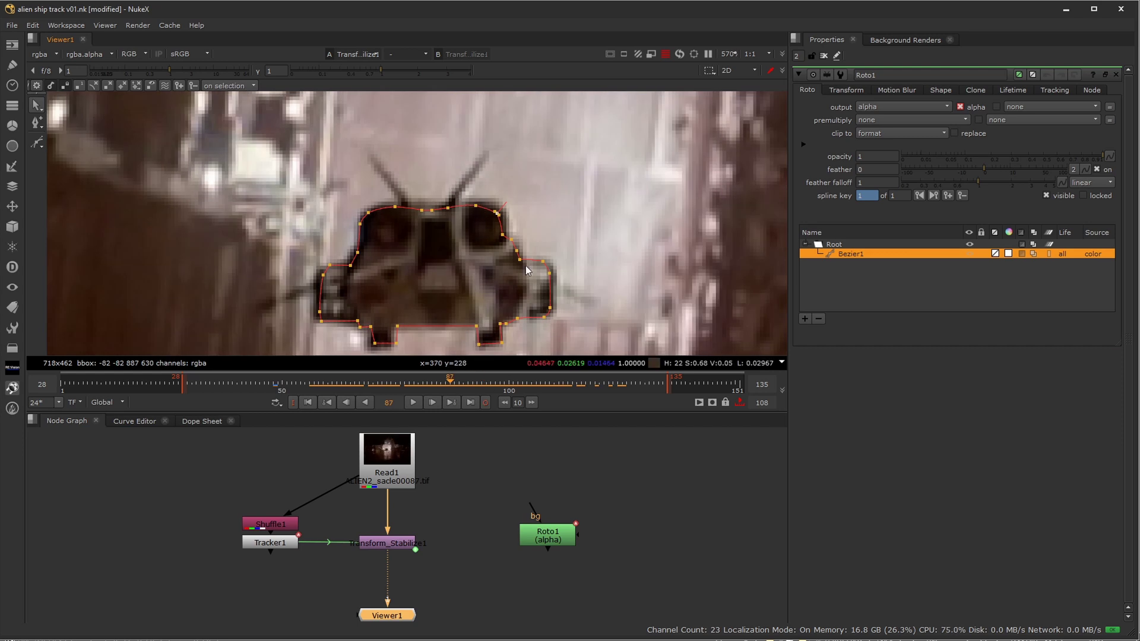
{"action": "left_click_drag", "start_coordinate": [279, 178], "coordinate": [564, 355]}
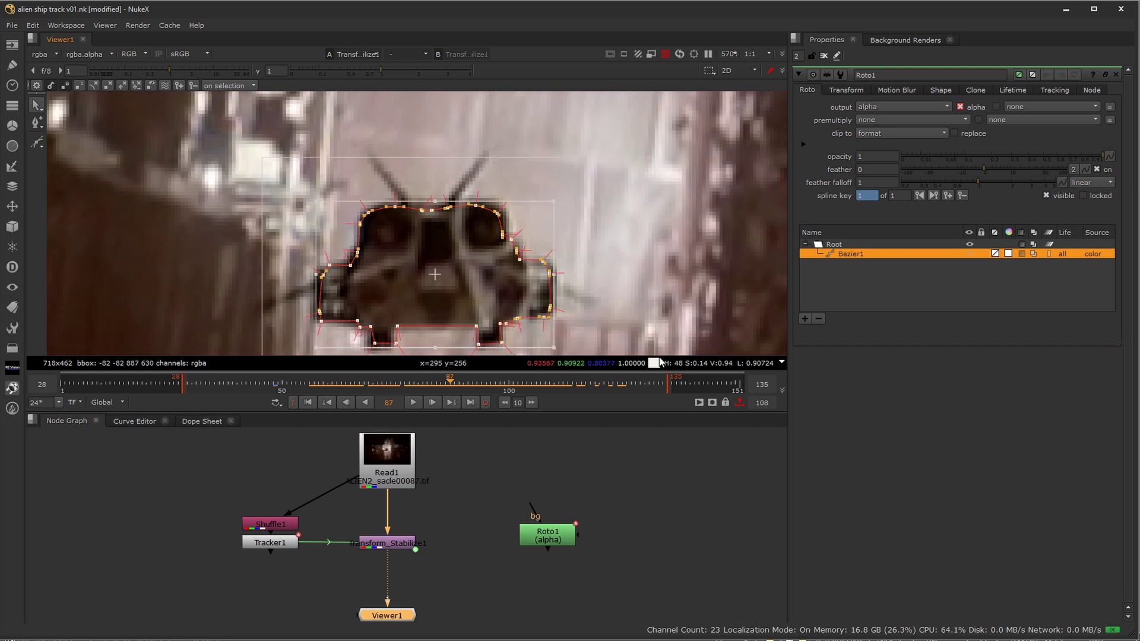
{"action": "left_click_drag", "start_coordinate": [498, 292], "coordinate": [495, 291]}
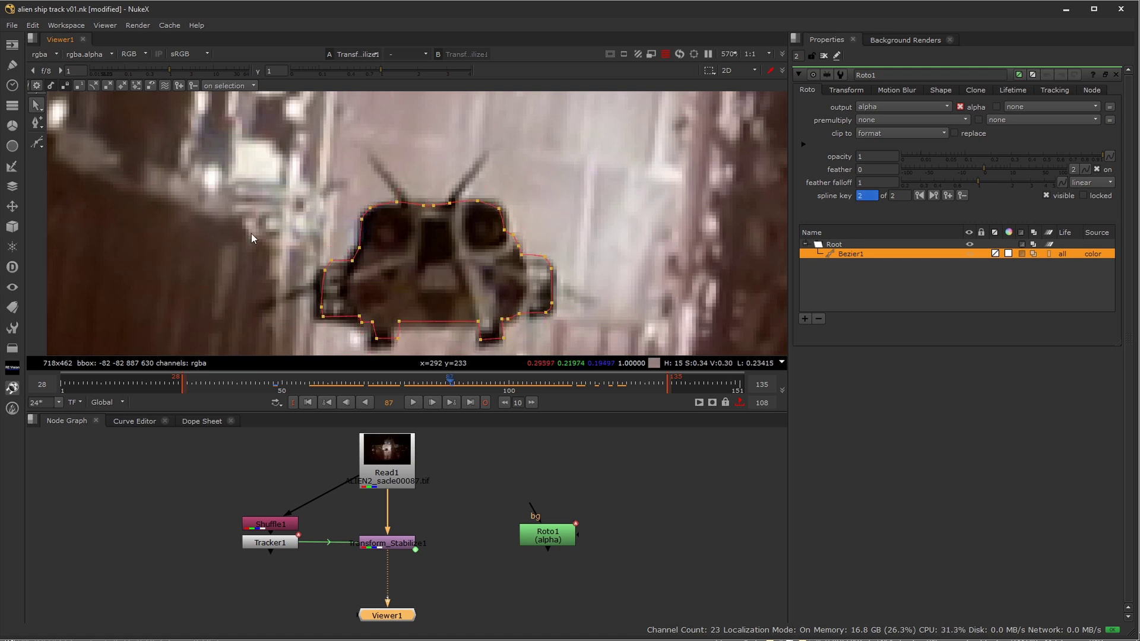
Fit Bezier1's points around the left pod and the notch above it to the ship at frame 87
{"action": "left_click_drag", "start_coordinate": [248, 235], "coordinate": [324, 297]}
{"action": "left_click_drag", "start_coordinate": [273, 220], "coordinate": [337, 255]}
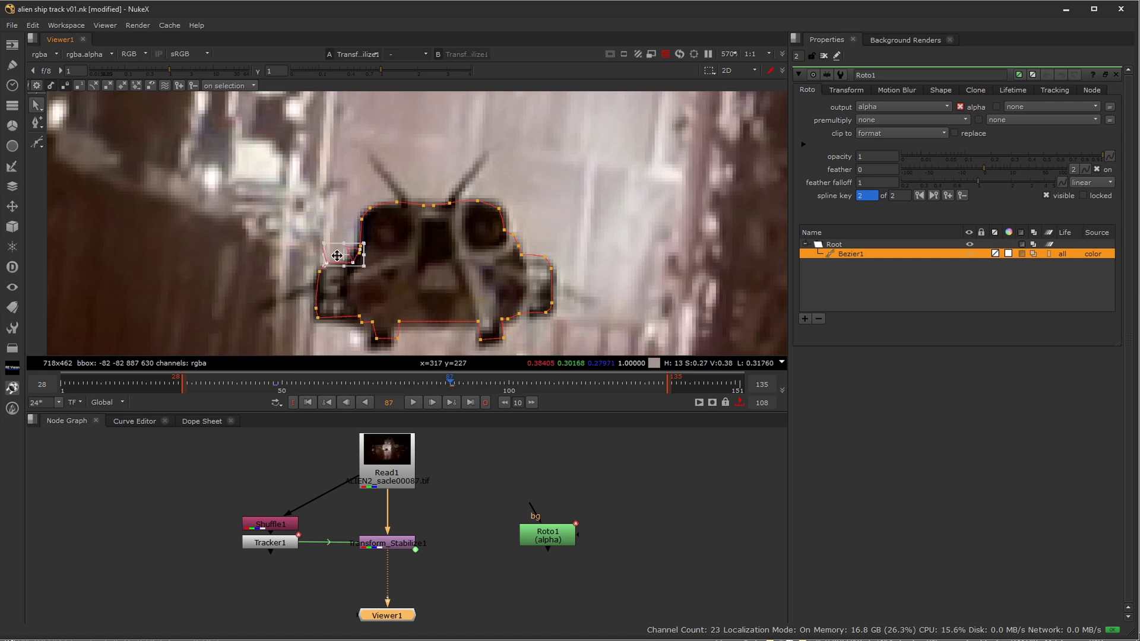
{"action": "left_click", "coordinate": [356, 254]}
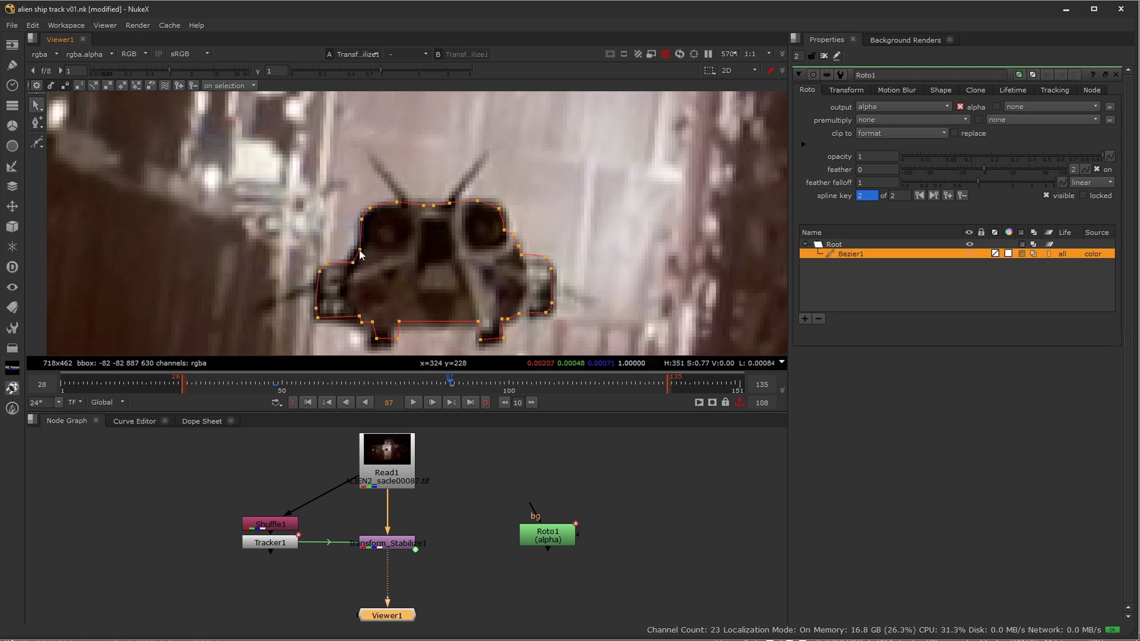
{"action": "left_click", "coordinate": [359, 247]}
Fit Bezier1's points on the right pod and both feet to the ship's edges at frame 87
{"action": "left_click_drag", "start_coordinate": [595, 332], "coordinate": [527, 267]}
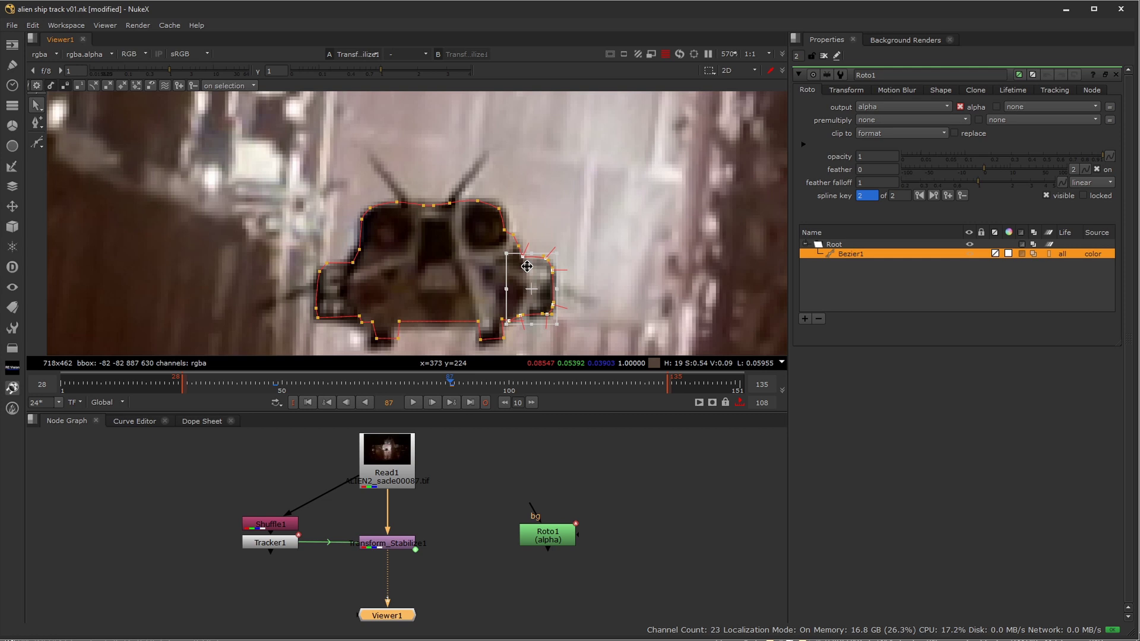
{"action": "left_click_drag", "start_coordinate": [528, 350], "coordinate": [471, 334]}
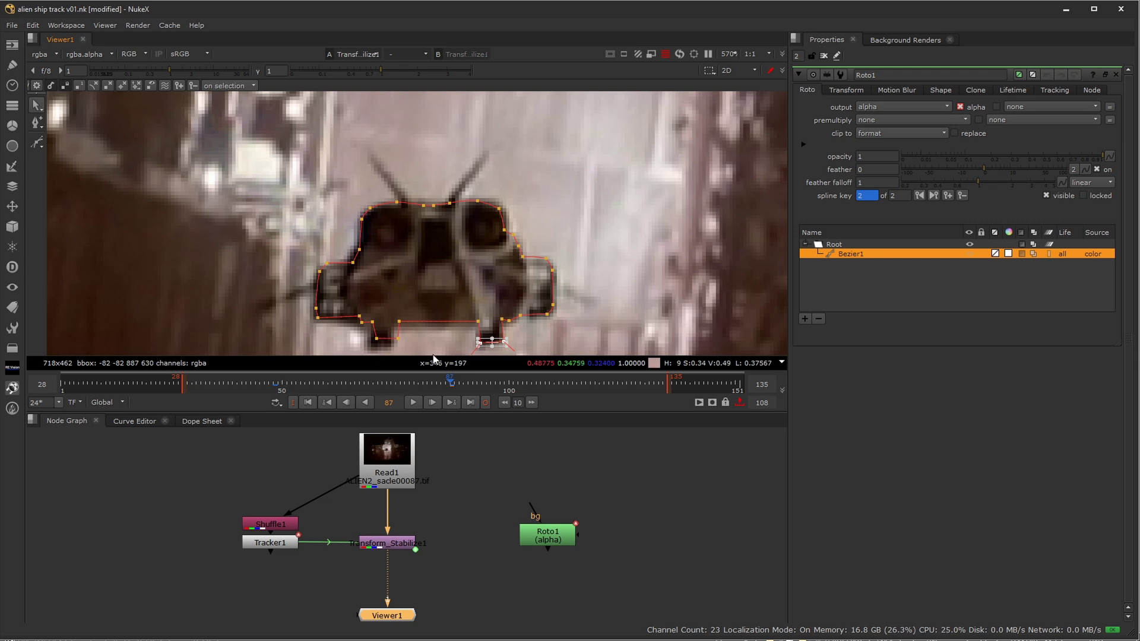
{"action": "left_click_drag", "start_coordinate": [424, 351], "coordinate": [347, 311]}
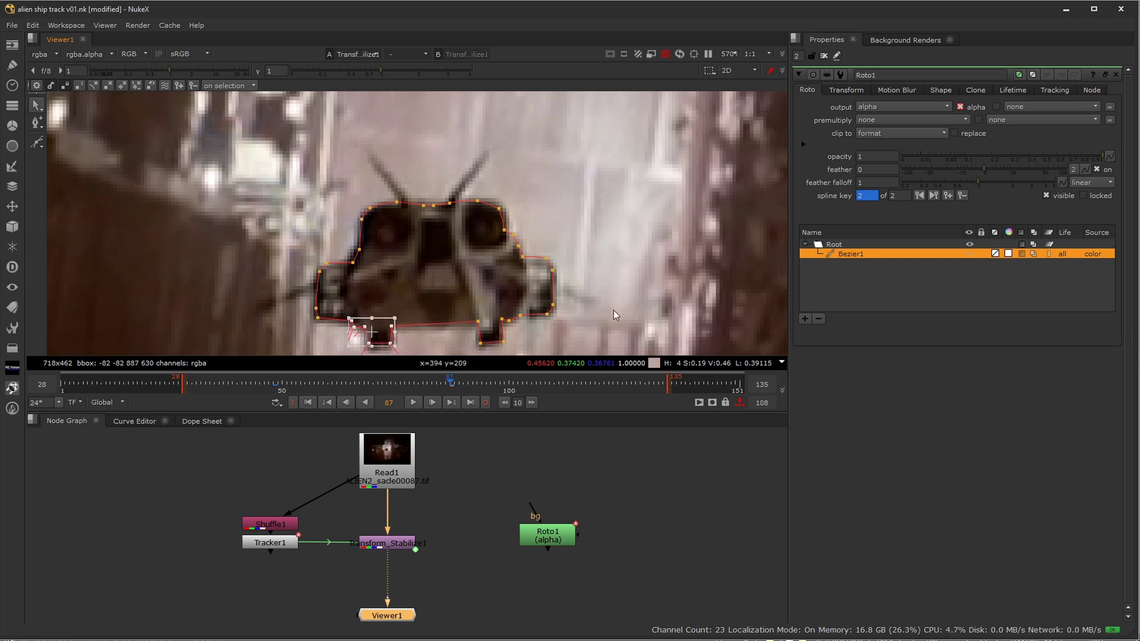
{"action": "left_click", "coordinate": [612, 242]}
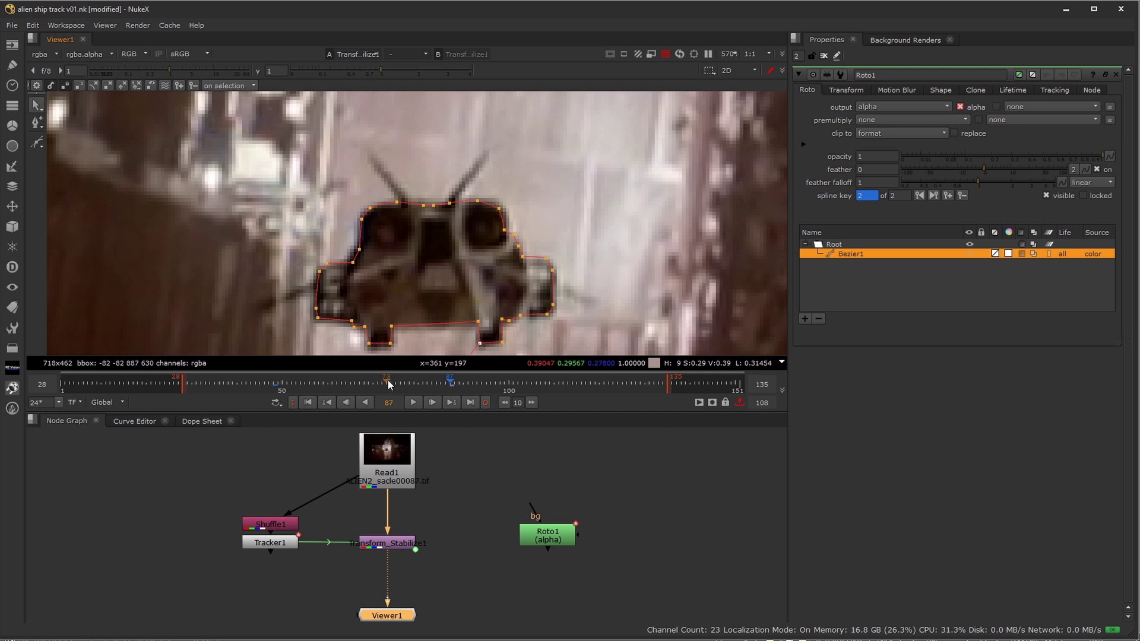
At frame 66, adjust Bezier1's left pod points and the points at the cabin's upper-right corner
{"action": "left_click_drag", "start_coordinate": [387, 380], "coordinate": [355, 397]}
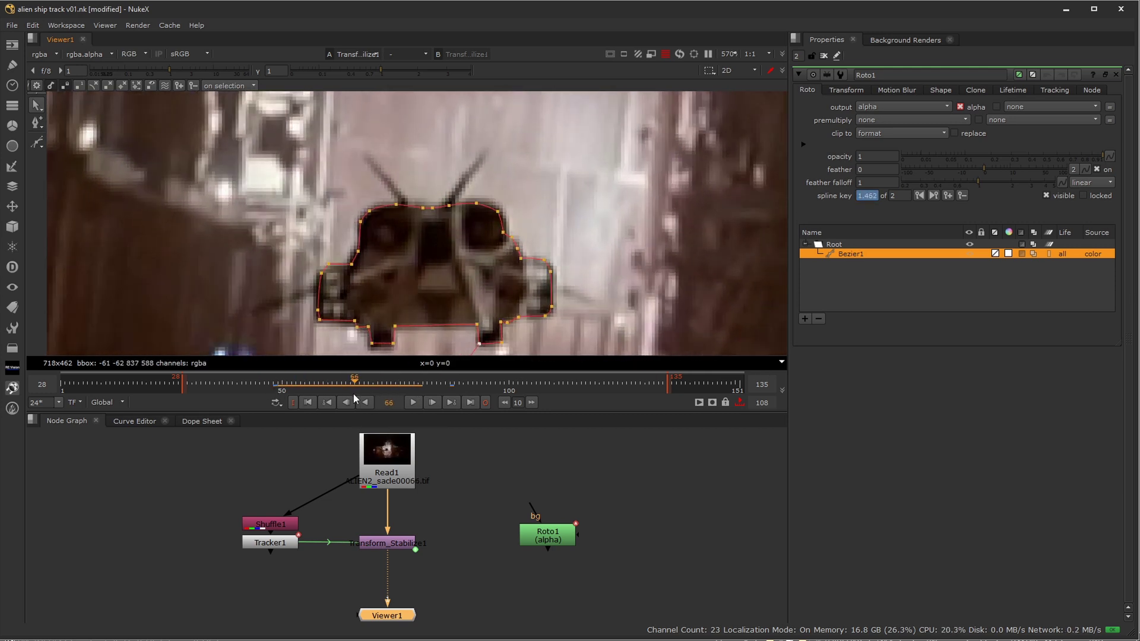
{"action": "left_click_drag", "start_coordinate": [283, 243], "coordinate": [318, 309]}
{"action": "left_click", "coordinate": [432, 165]}
{"action": "left_click_drag", "start_coordinate": [427, 189], "coordinate": [527, 243]}
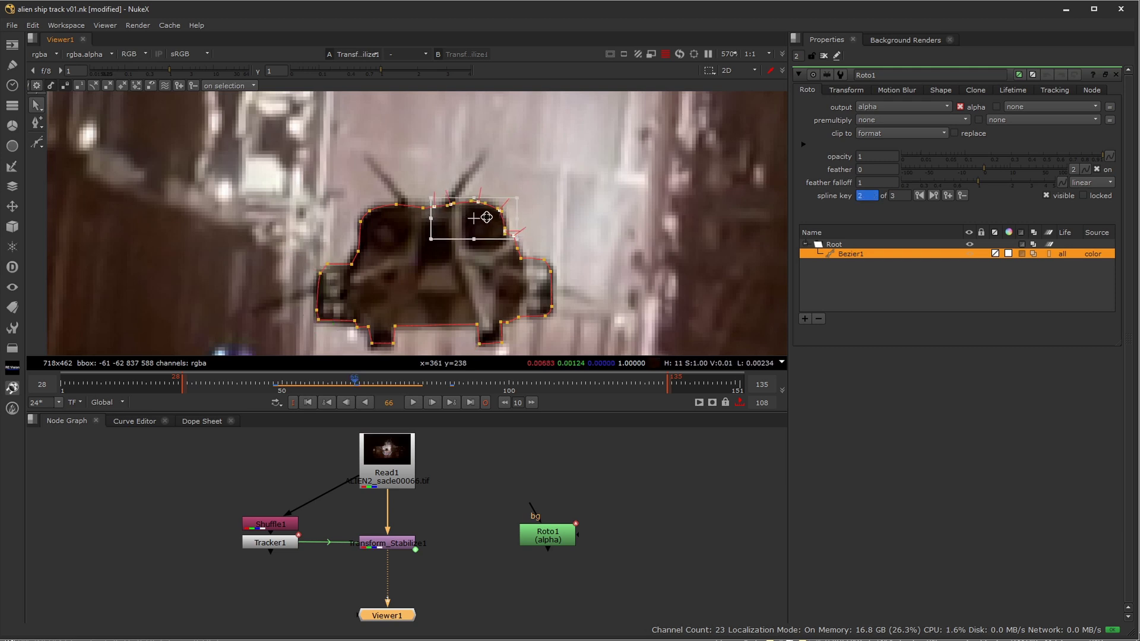
At frame 133, select all of Bezier1's points and shift the whole shape onto the ship
{"action": "left_click", "coordinate": [604, 385]}
{"action": "left_click_drag", "start_coordinate": [611, 383], "coordinate": [658, 387]}
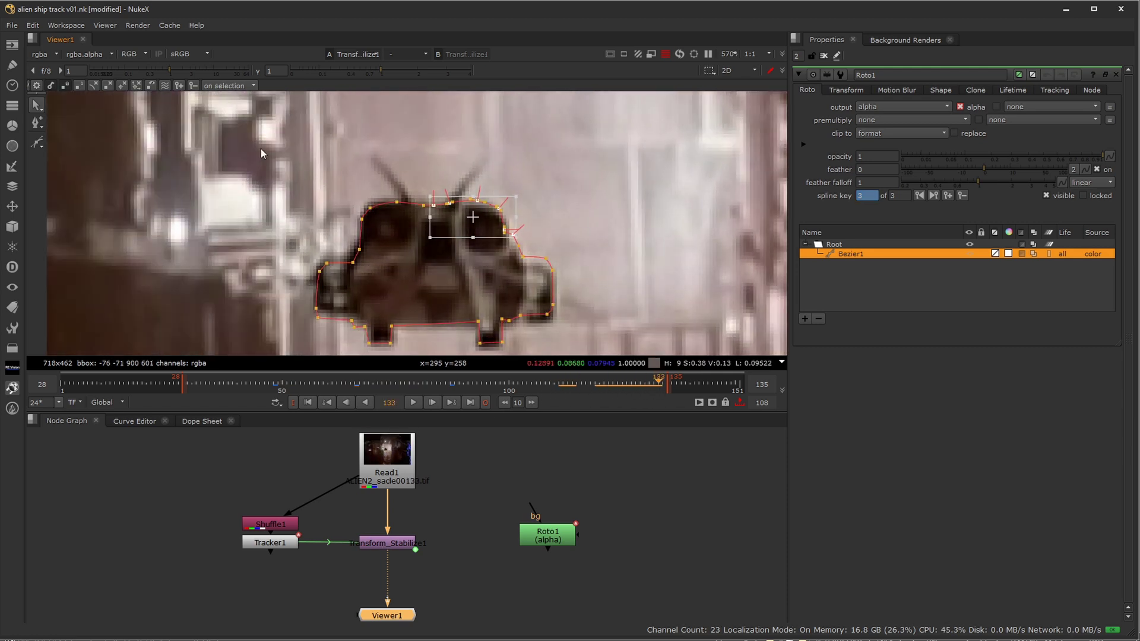
{"action": "left_click_drag", "start_coordinate": [320, 149], "coordinate": [596, 336]}
{"action": "left_click_drag", "start_coordinate": [493, 283], "coordinate": [491, 287]}
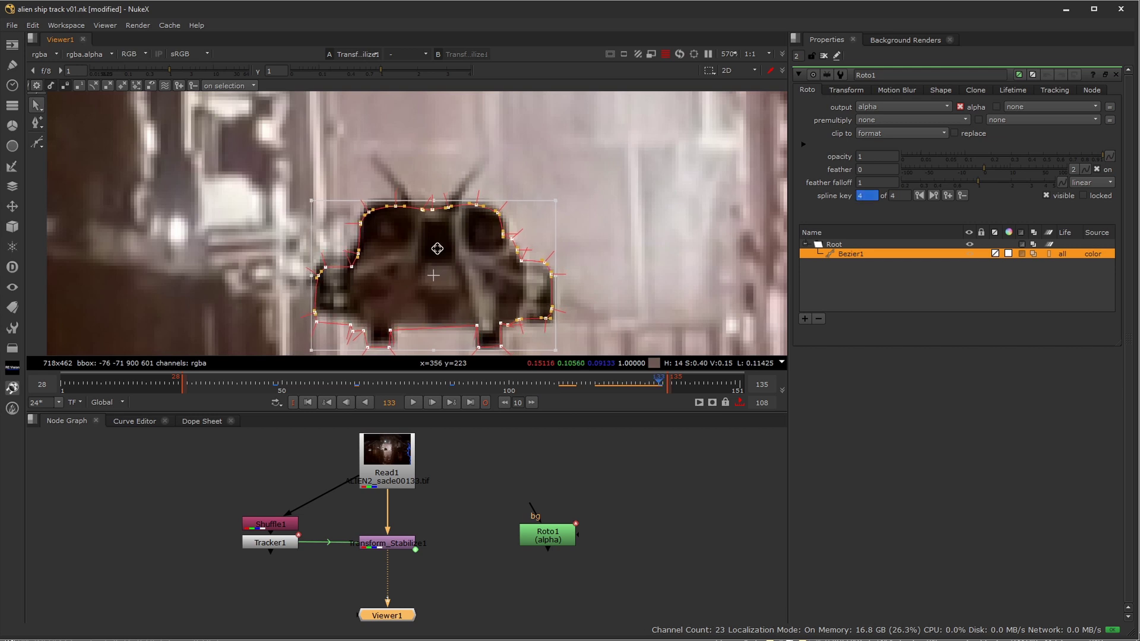
Refine Bezier1 at frame 133 along the cabin's upper-left corner and around the left pod
{"action": "left_click_drag", "start_coordinate": [347, 193], "coordinate": [475, 224]}
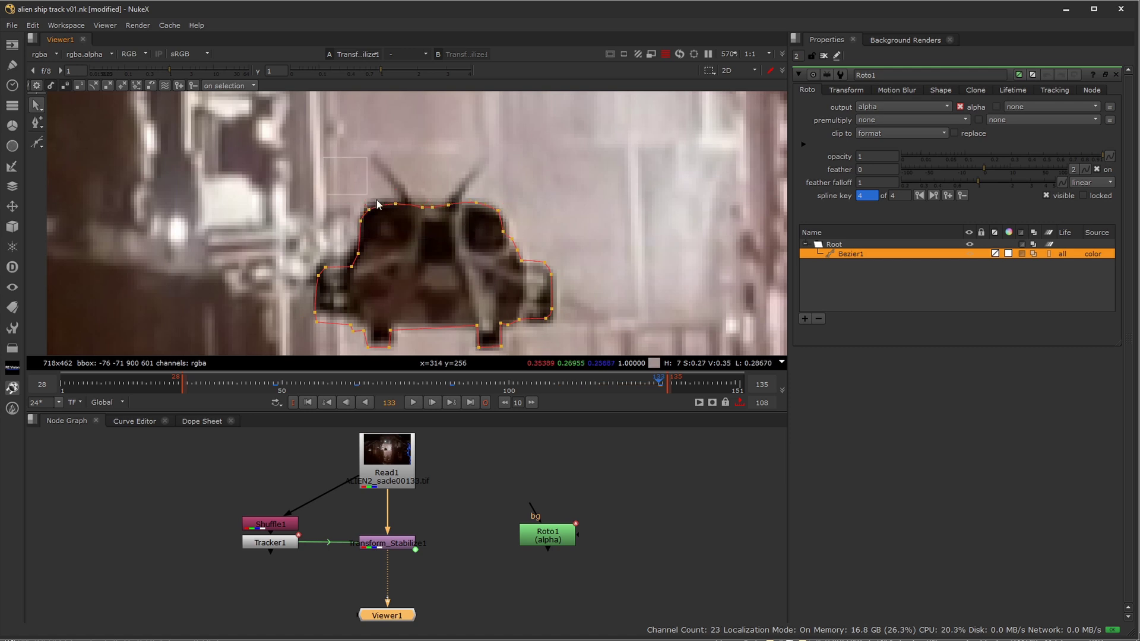
{"action": "left_click_drag", "start_coordinate": [354, 196], "coordinate": [404, 227]}
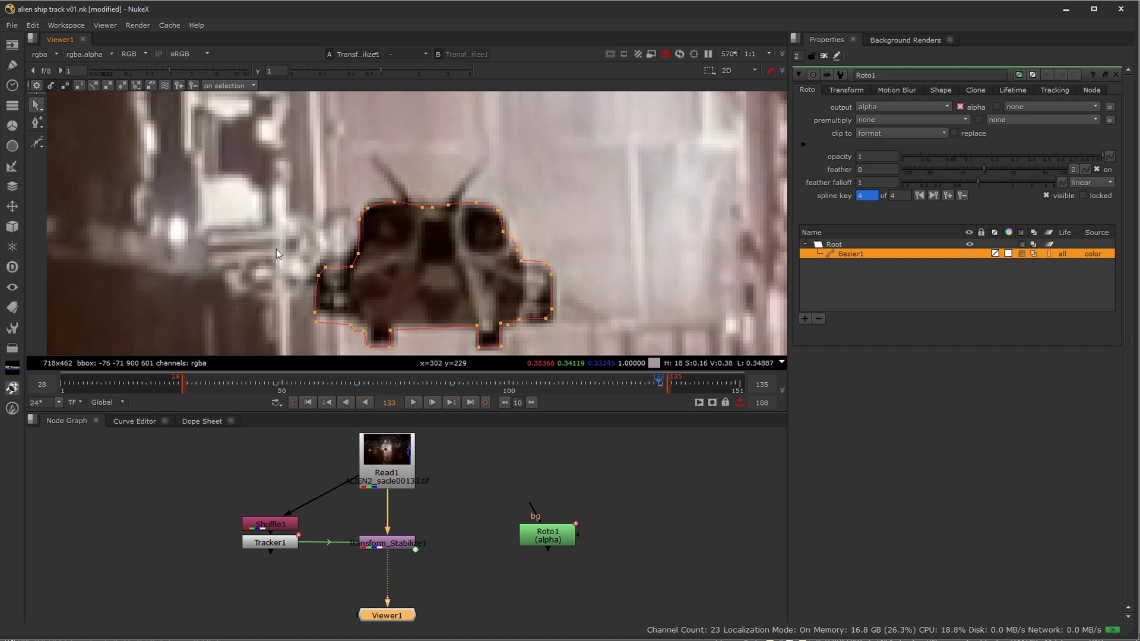
{"action": "left_click_drag", "start_coordinate": [244, 248], "coordinate": [364, 343]}
{"action": "left_click_drag", "start_coordinate": [344, 298], "coordinate": [346, 289]}
{"action": "left_click", "coordinate": [401, 337]}
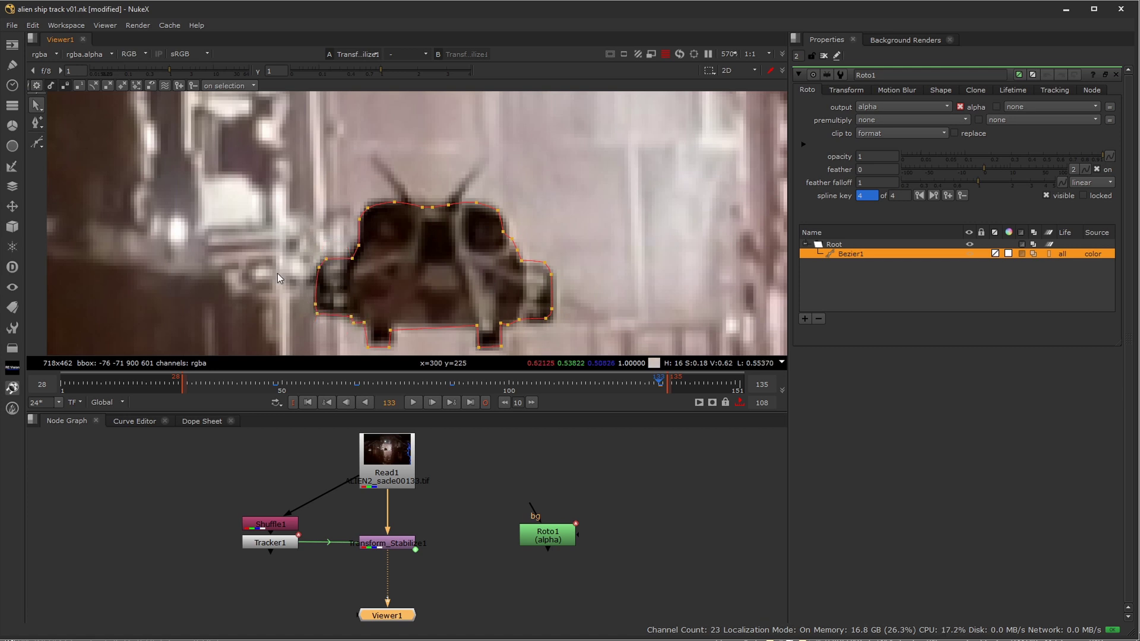
Fit Bezier1's left foot points and the lower points of the right pod to the ship at frame 133
{"action": "left_click", "coordinate": [391, 326]}
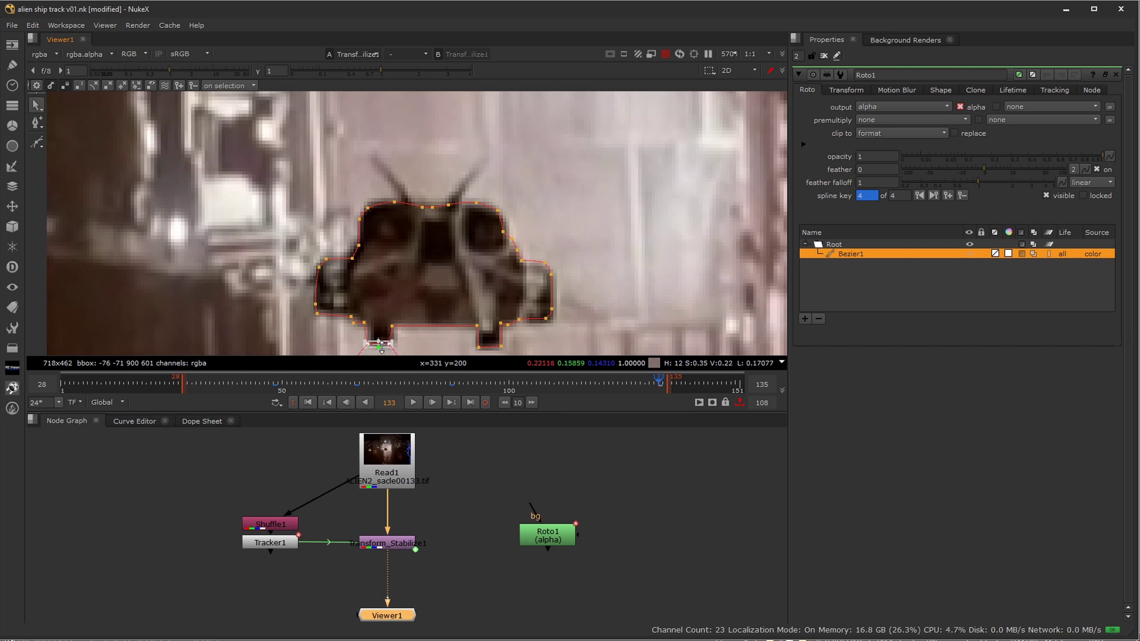
{"action": "left_click", "coordinate": [361, 323]}
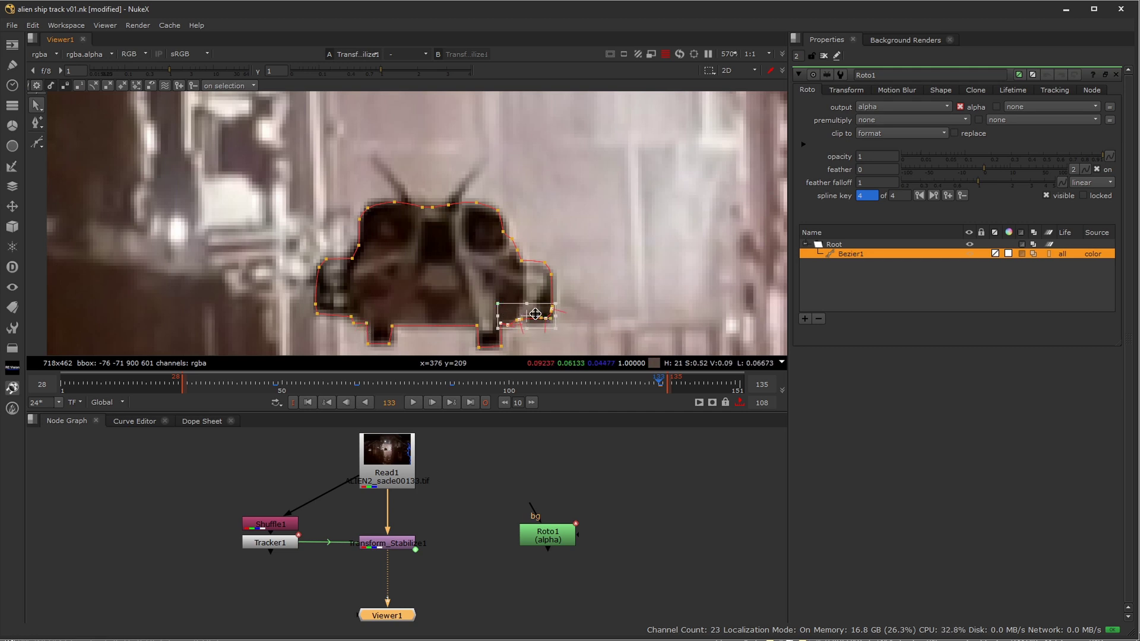
{"action": "left_click_drag", "start_coordinate": [496, 302], "coordinate": [562, 334]}
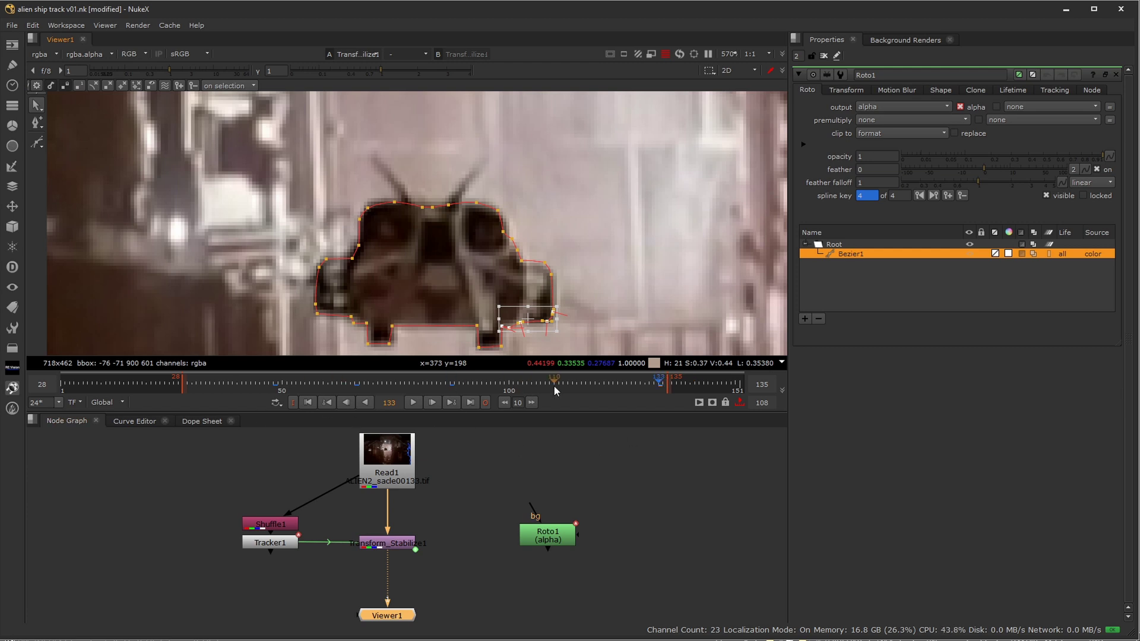
At frame 36, adjust Bezier1's points along the ship's right side and at the cabin's upper-right corner
{"action": "left_click_drag", "start_coordinate": [554, 386], "coordinate": [220, 395]}
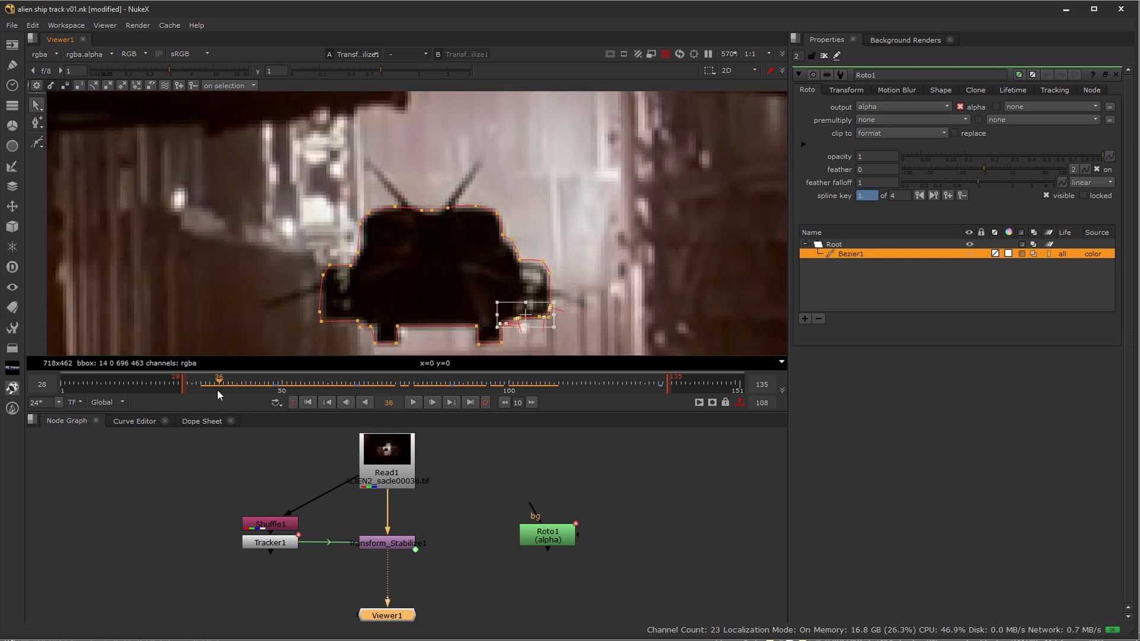
{"action": "left_click", "coordinate": [639, 332]}
{"action": "left_click_drag", "start_coordinate": [522, 333], "coordinate": [471, 226]}
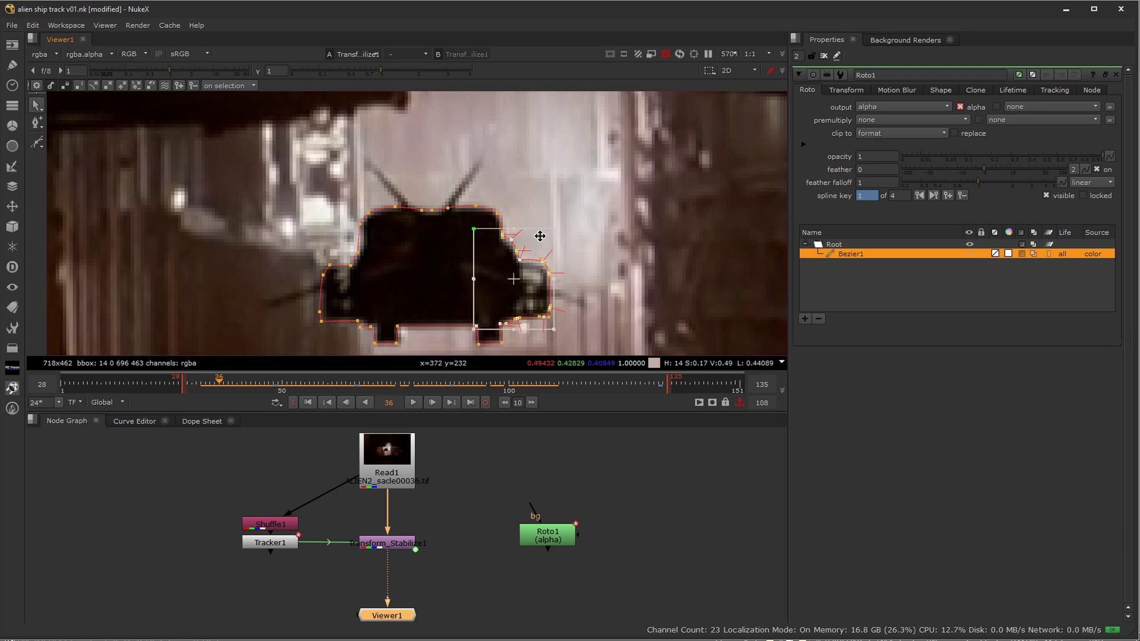
{"action": "left_click", "coordinate": [621, 191]}
{"action": "left_click_drag", "start_coordinate": [452, 265], "coordinate": [438, 285]}
{"action": "left_click_drag", "start_coordinate": [515, 268], "coordinate": [517, 268]}
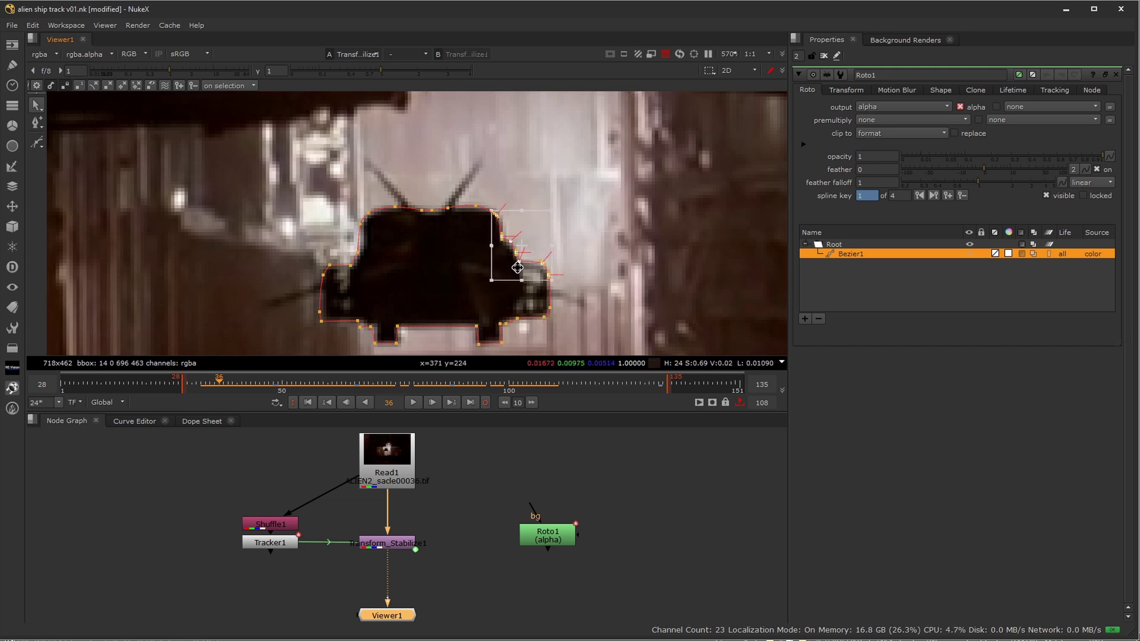
Refine Bezier1's cabin roof points and left pod points at frame 36
{"action": "left_click_drag", "start_coordinate": [355, 195], "coordinate": [493, 236]}
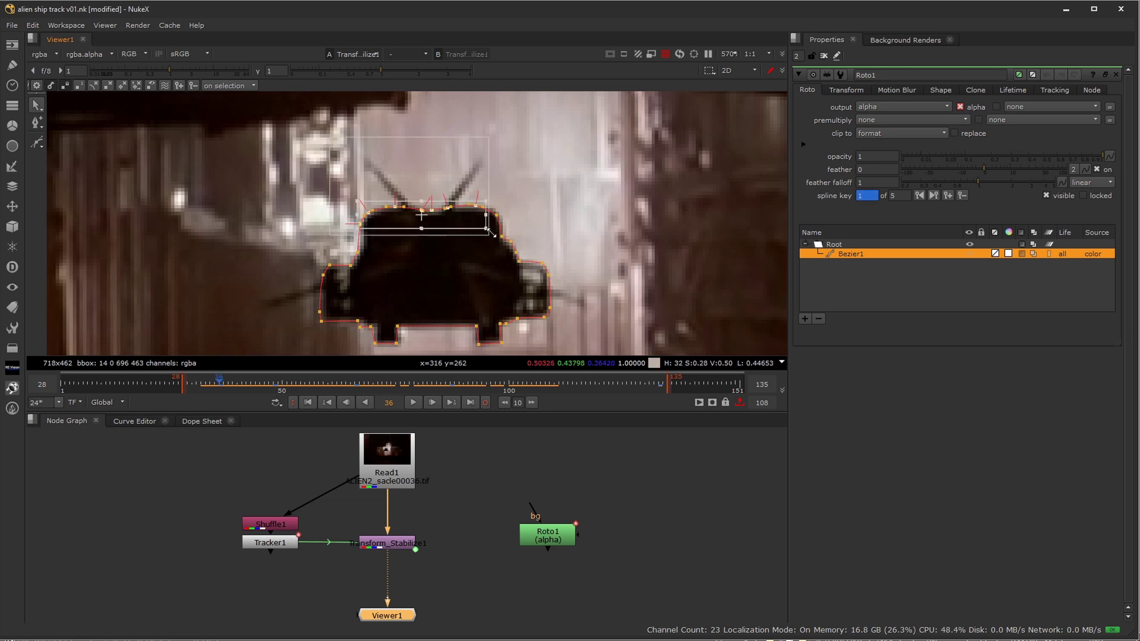
{"action": "left_click_drag", "start_coordinate": [270, 272], "coordinate": [367, 324]}
{"action": "left_click", "coordinate": [487, 454]}
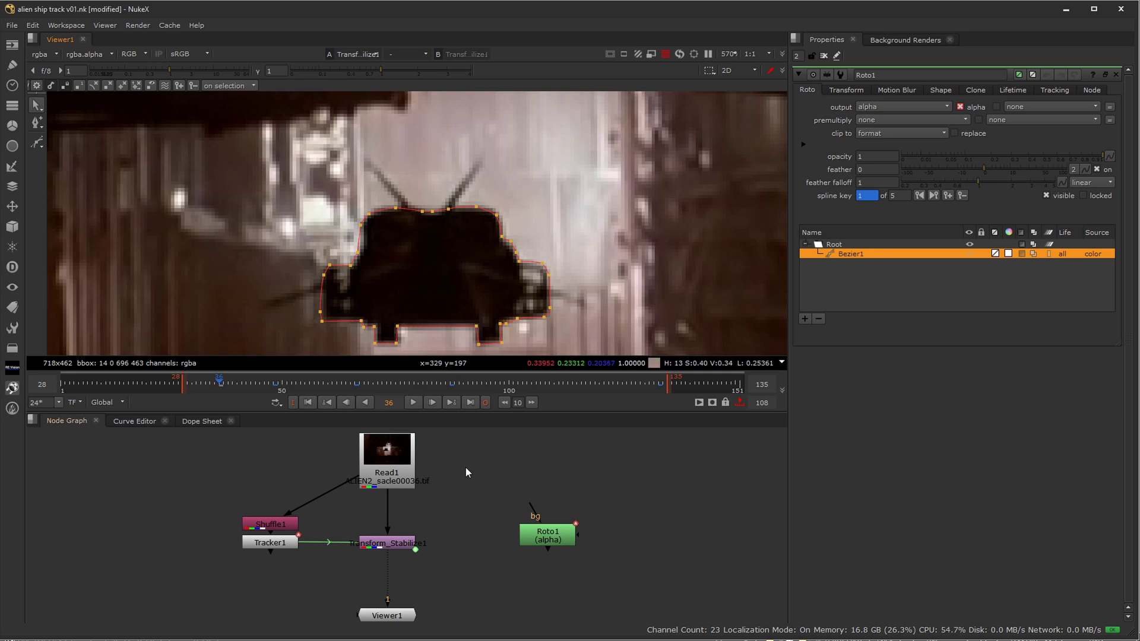
Play and scrub through the stabilized shot to check how Bezier1 follows the ship
{"action": "left_click", "coordinate": [414, 402]}
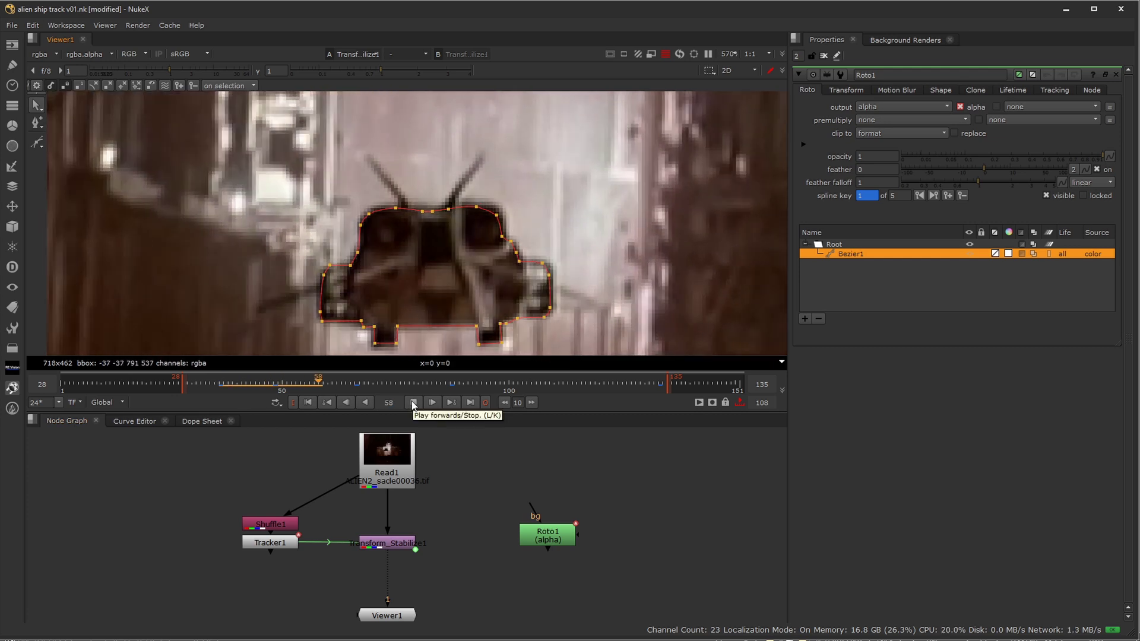
{"action": "left_click", "coordinate": [413, 402]}
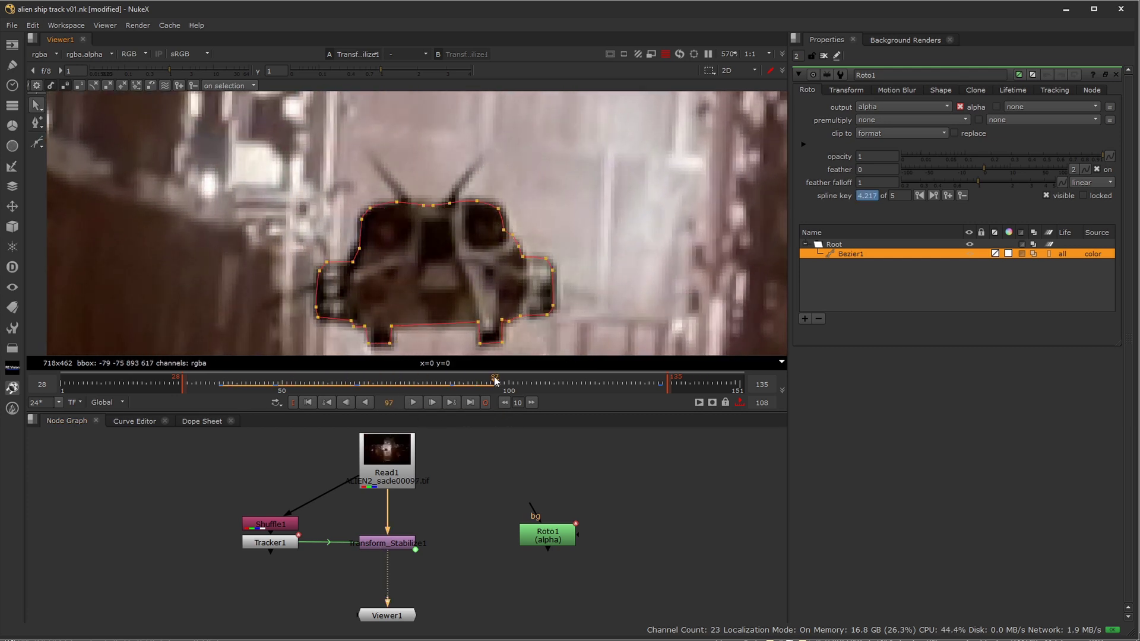
{"action": "mouse_move", "coordinate": [493, 383]}
{"action": "left_mouse_down"}
{"action": "mouse_move", "coordinate": [411, 387]}
{"action": "mouse_move", "coordinate": [492, 388]}
{"action": "left_mouse_up"}
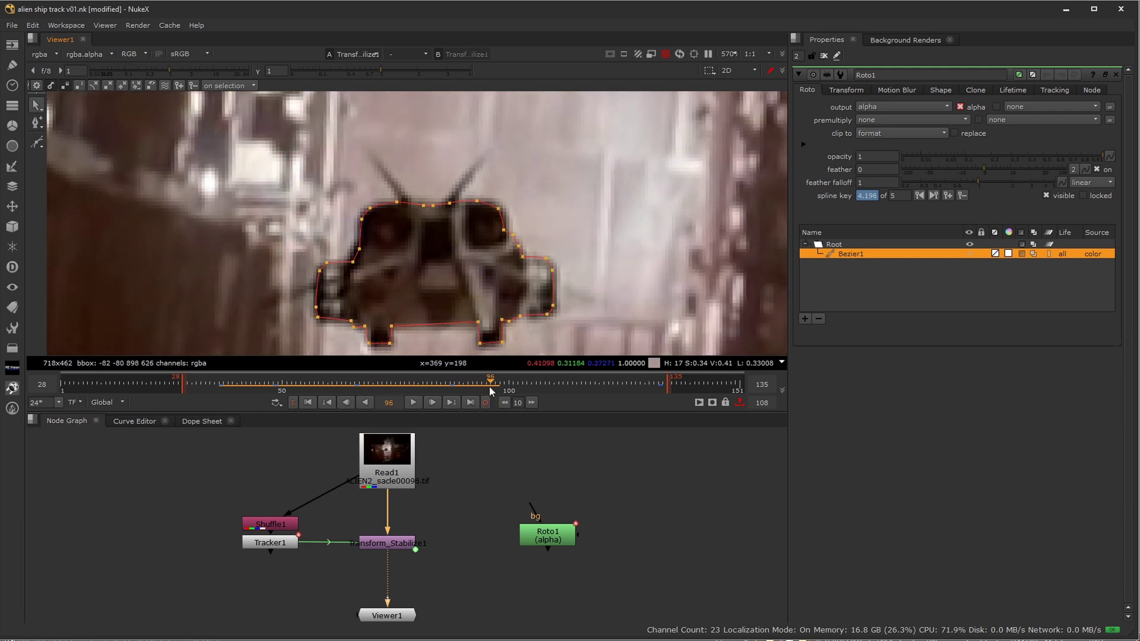
{"action": "left_click", "coordinate": [412, 402]}
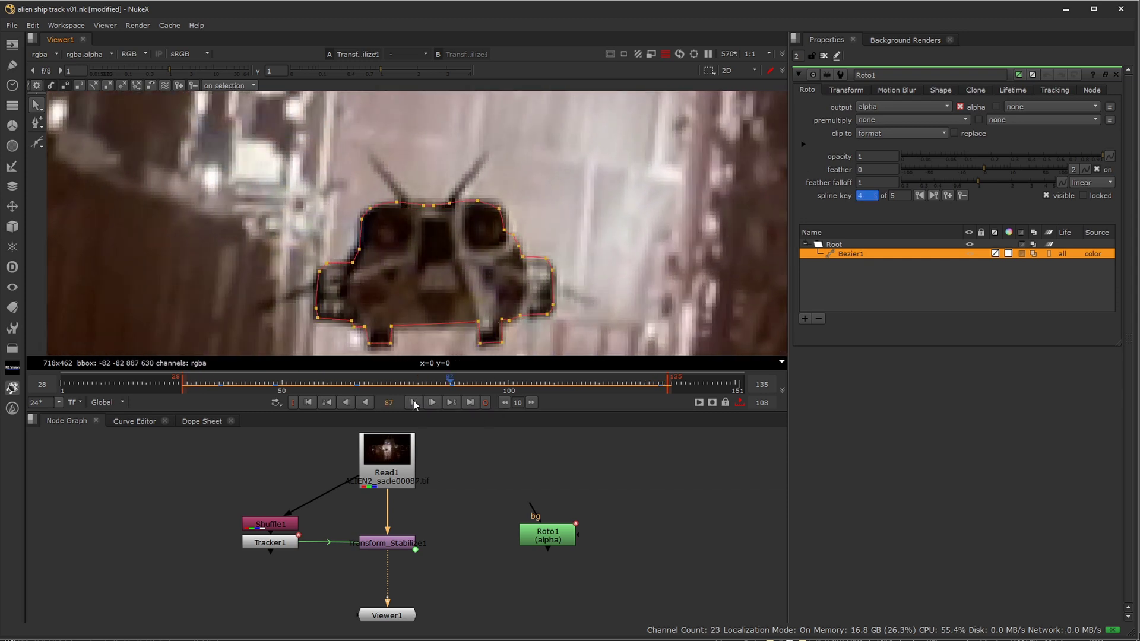
Add a Copy node with its A input connected to Roto1 and its B input connected to Read1
{"action": "left_click_drag", "start_coordinate": [544, 535], "coordinate": [631, 518]}
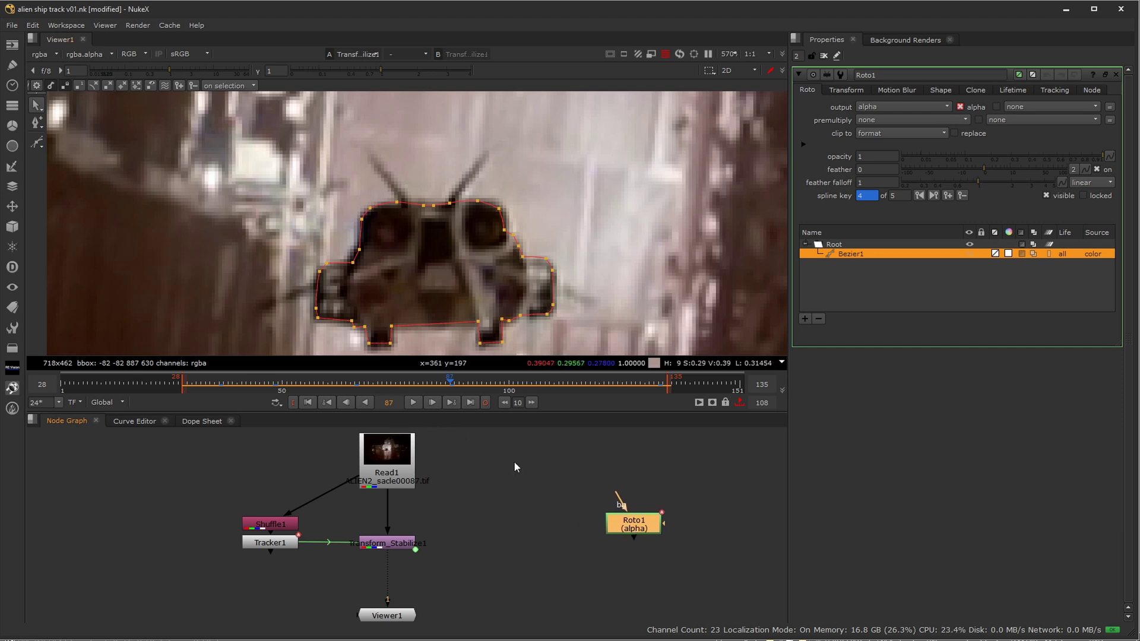
{"action": "scroll", "coordinate": [523, 499], "scroll_direction": "down", "scroll_amount": 2}
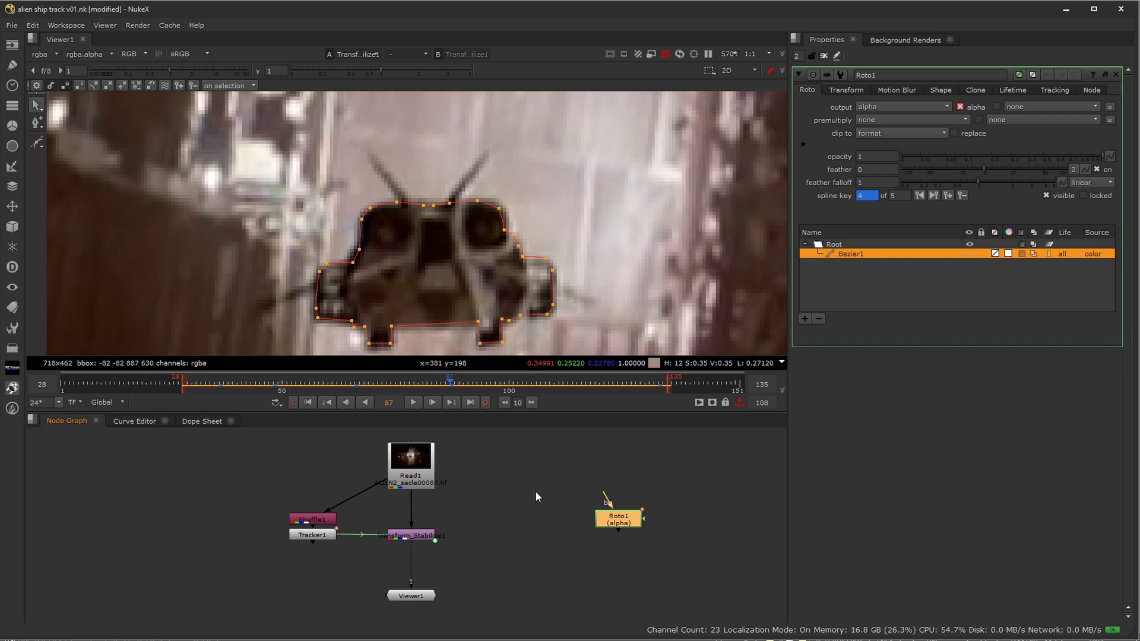
{"action": "left_click", "coordinate": [521, 518]}
{"action": "key", "text": "k"}
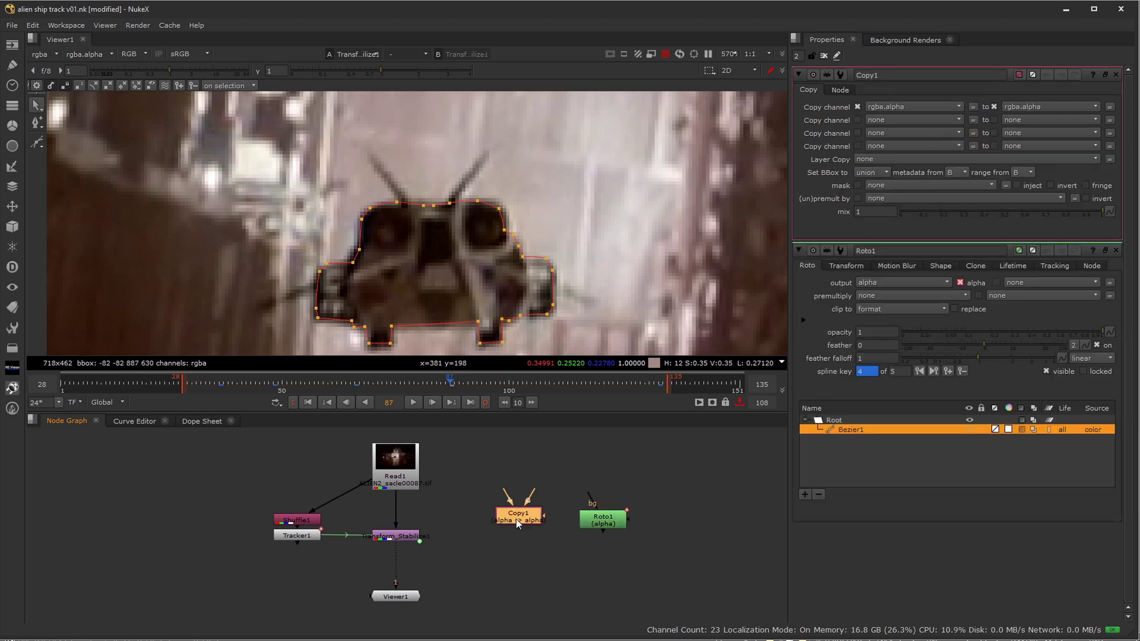
{"action": "left_click_drag", "start_coordinate": [517, 524], "coordinate": [599, 520]}
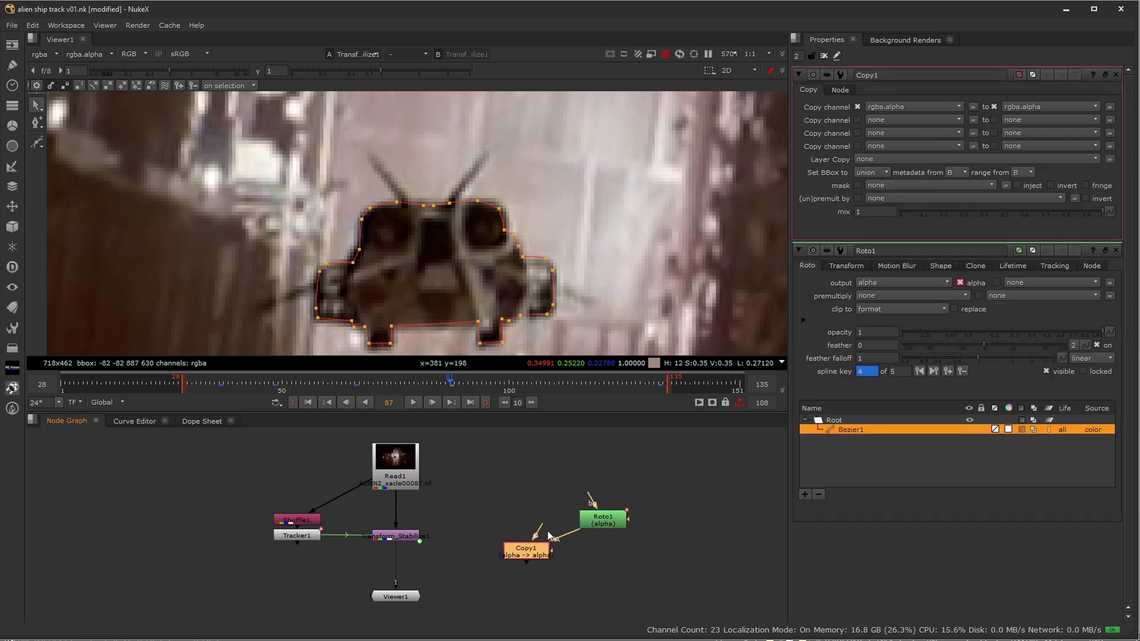
{"action": "left_click_drag", "start_coordinate": [512, 526], "coordinate": [397, 472]}
{"action": "scroll", "coordinate": [529, 565], "scroll_direction": "up", "scroll_amount": 3}
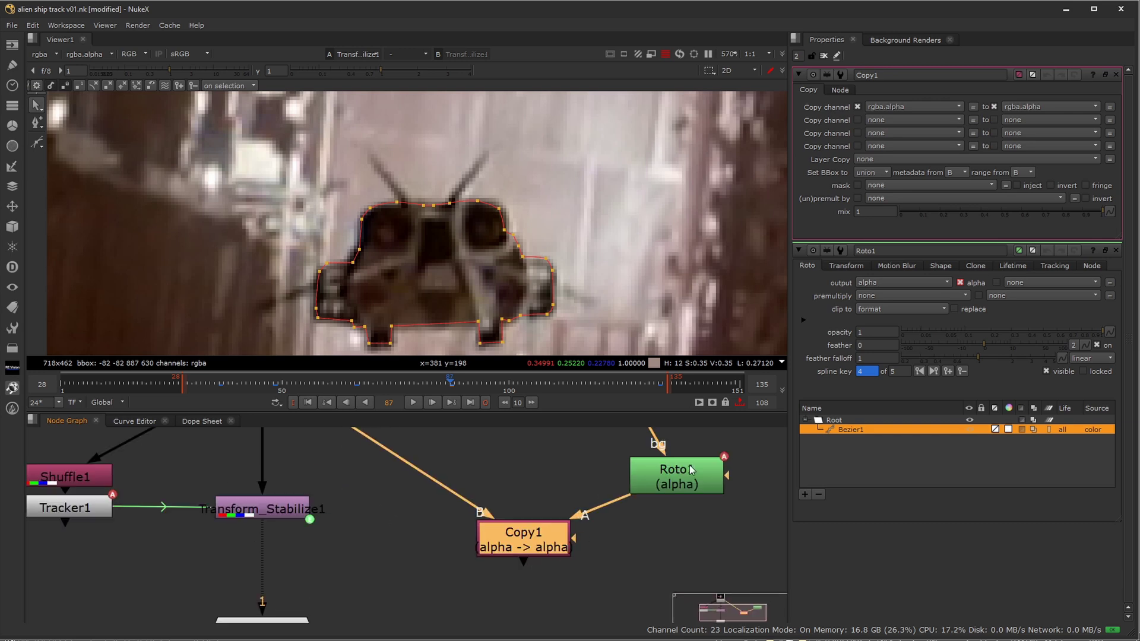
{"action": "left_click_drag", "start_coordinate": [691, 470], "coordinate": [669, 463]}
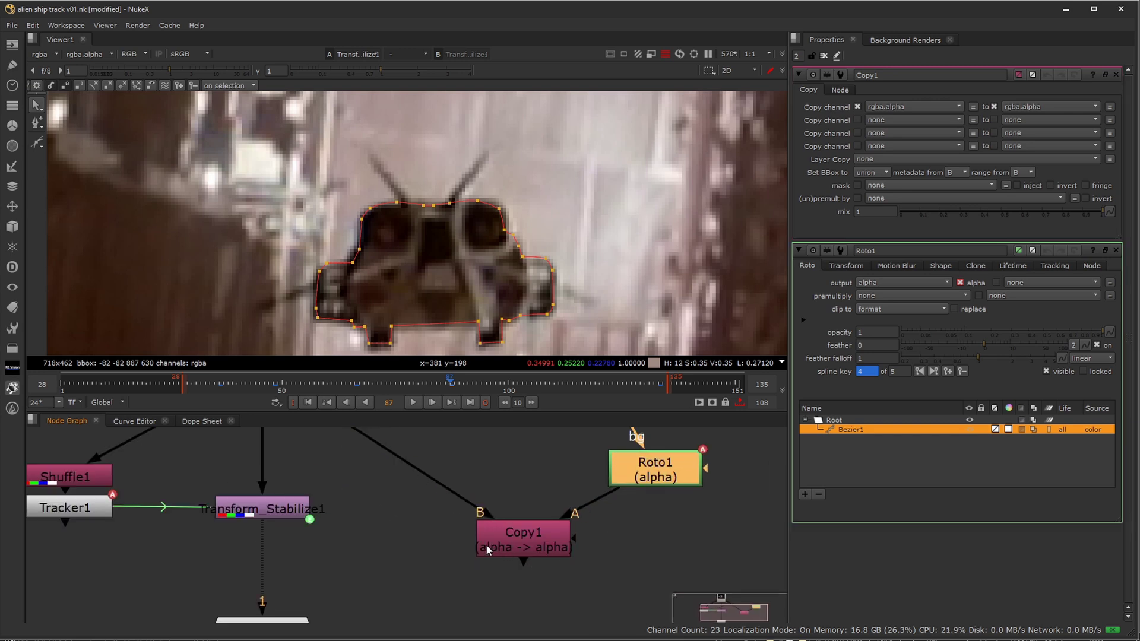
{"action": "left_click", "coordinate": [556, 542]}
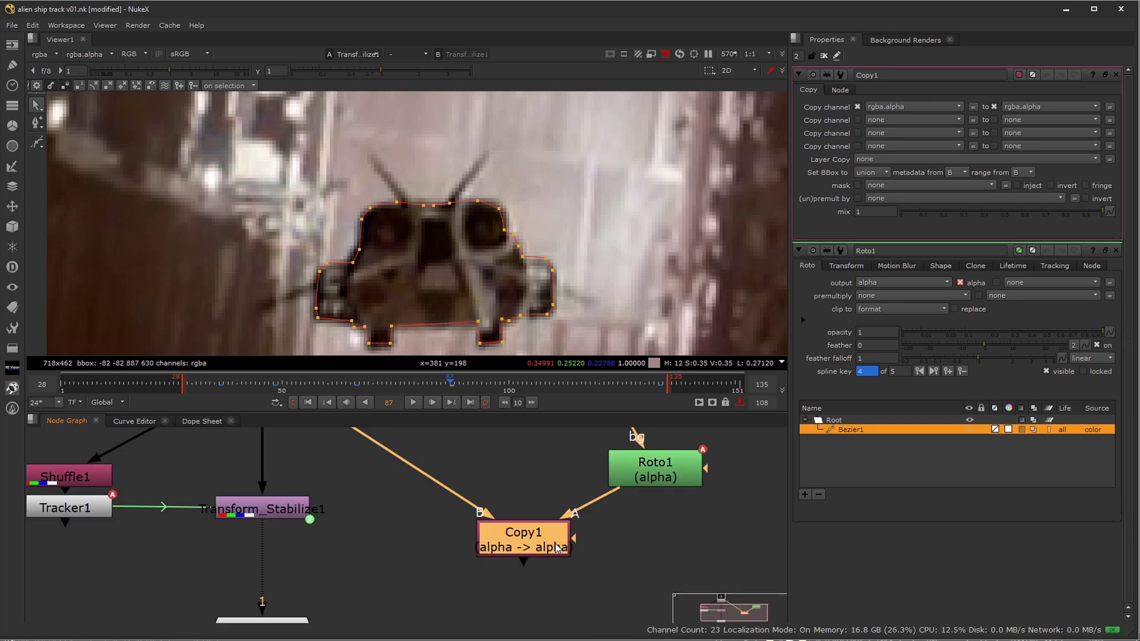
View Copy1's output and toggle the alpha channel display to compare the roto matte with the original plate
{"action": "key", "text": "1"}
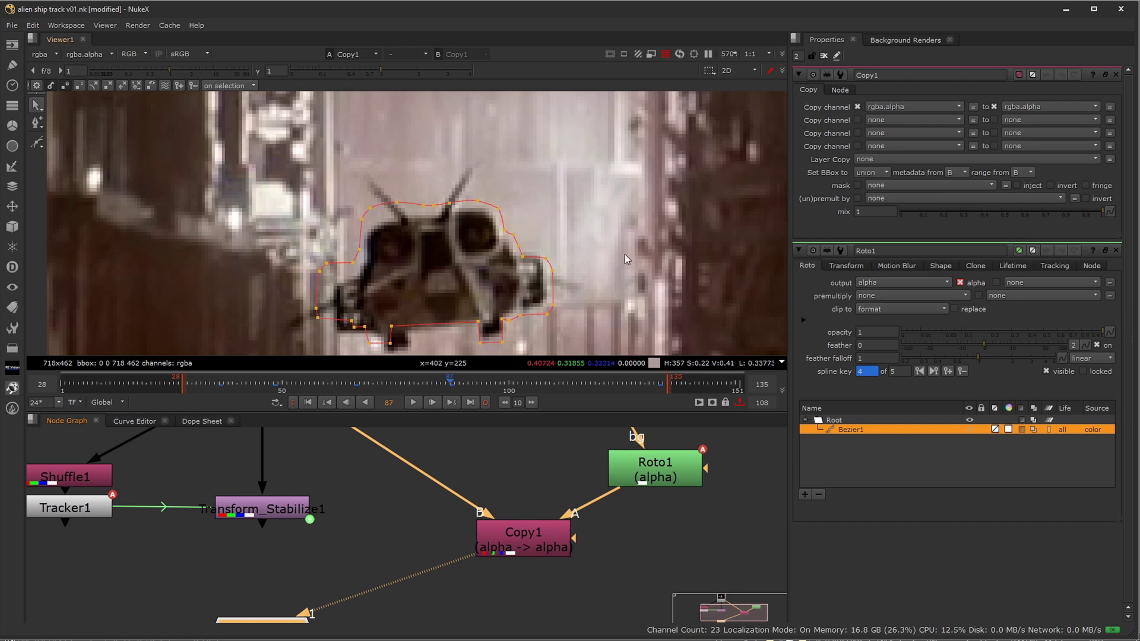
{"action": "left_click", "coordinate": [627, 216]}
{"action": "key", "text": "a"}
{"action": "key", "text": "a"}
{"action": "left_click", "coordinate": [522, 536]}
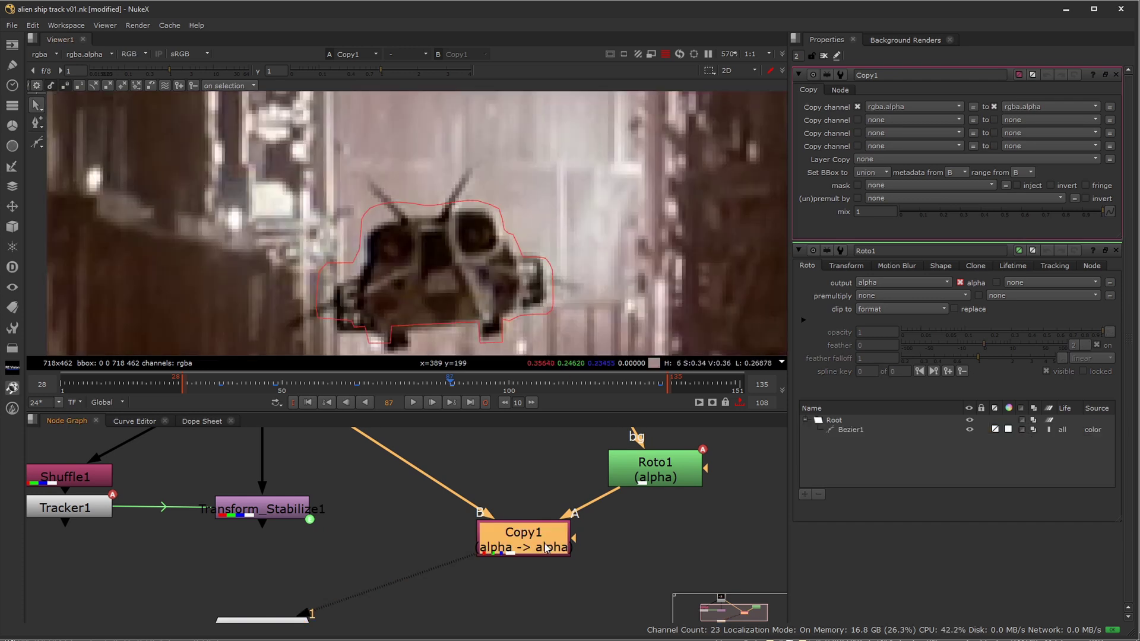
{"action": "key", "text": "a"}
{"action": "key", "text": "a"}
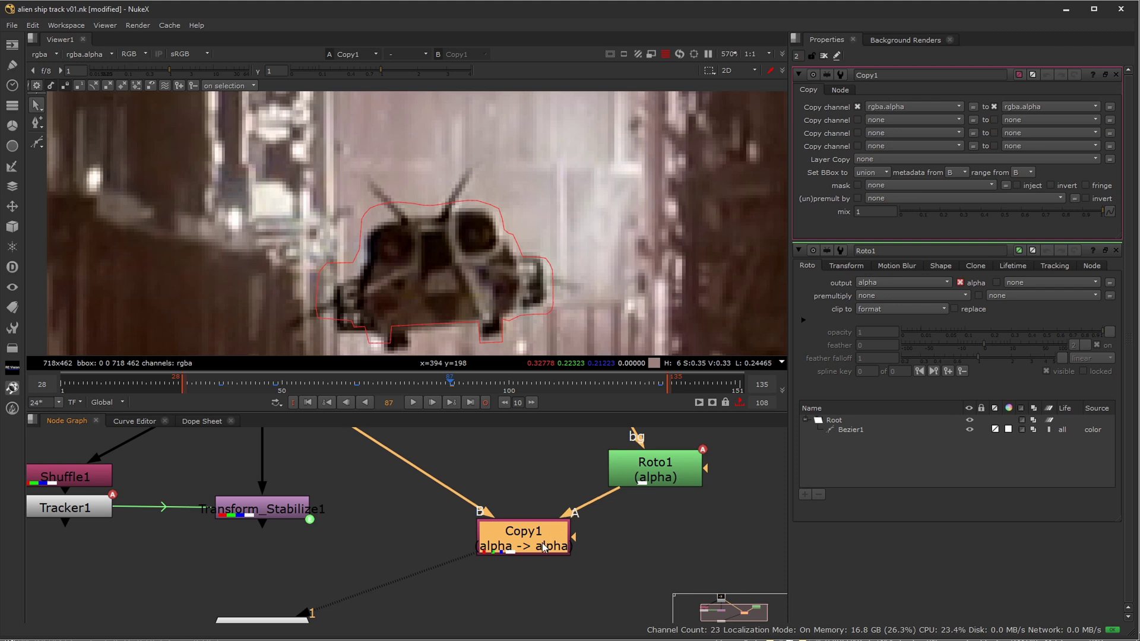
Add a Premult node after Copy1 and play back the cut-out ship
{"action": "key", "text": "Tab"}
{"action": "type", "text": "pre"}
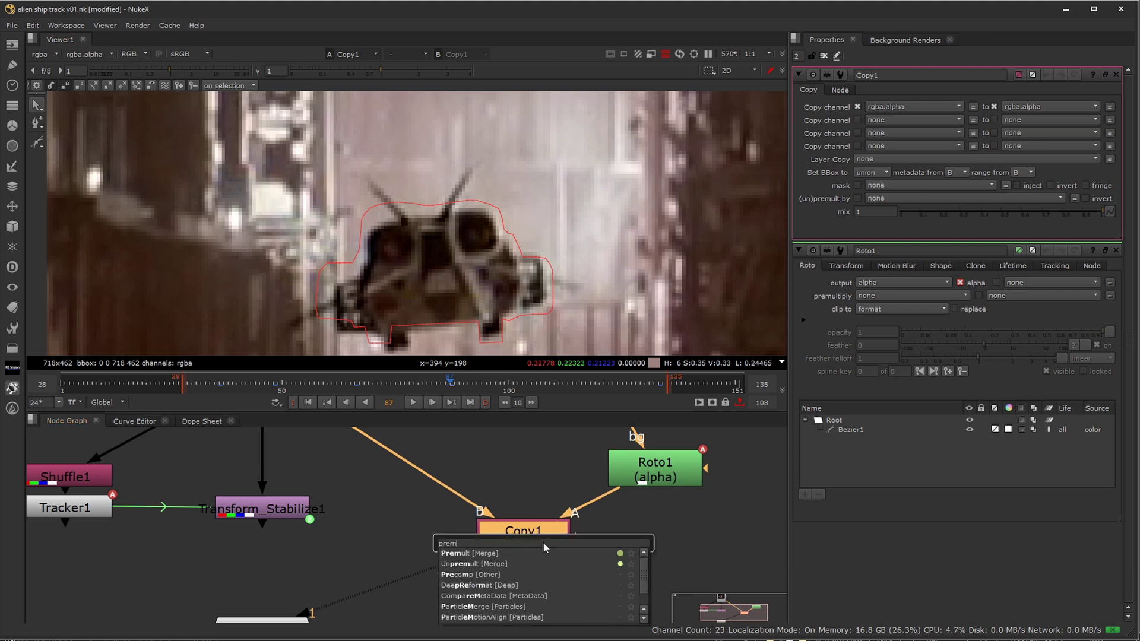
{"action": "key", "text": "Return"}
{"action": "left_click", "coordinate": [413, 401]}
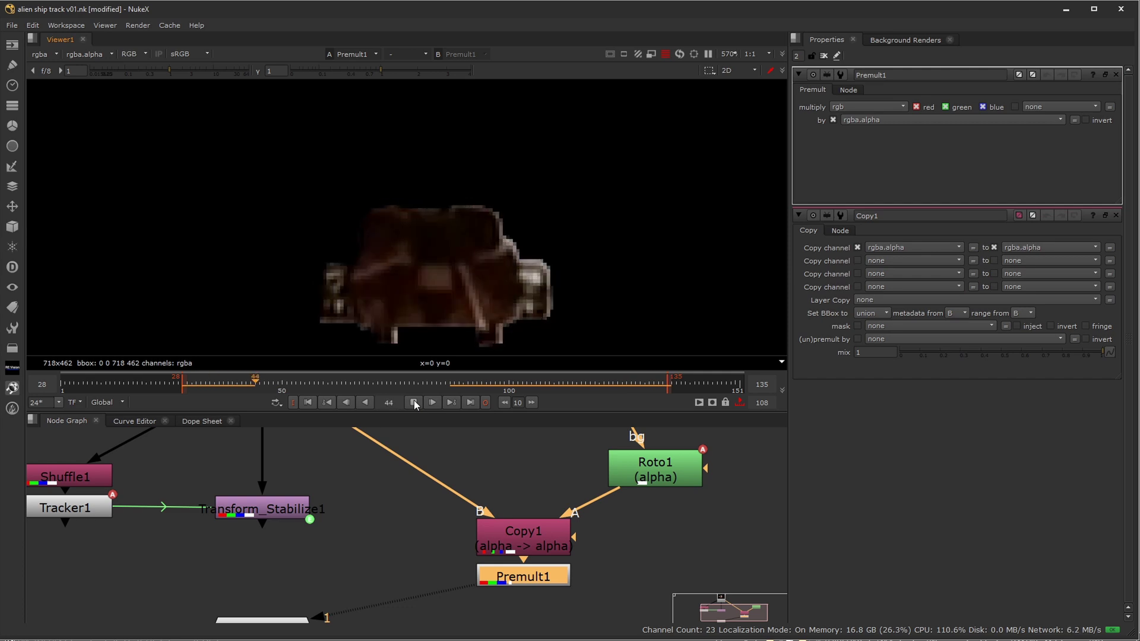
{"action": "scroll", "coordinate": [423, 474], "scroll_direction": "down", "scroll_amount": 3}
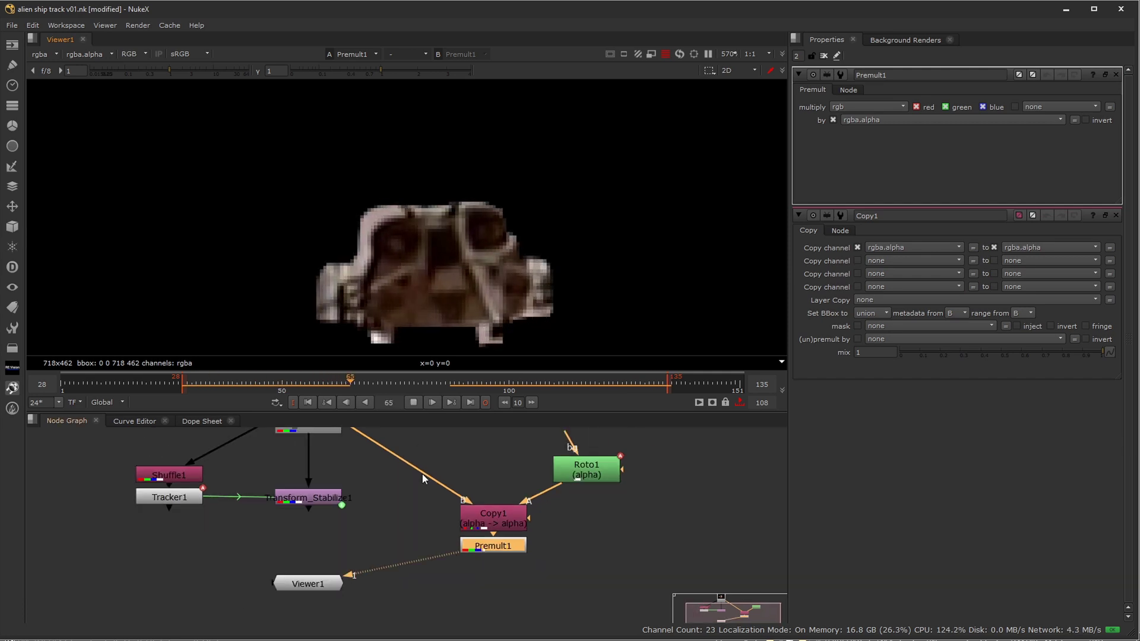
{"action": "left_click", "coordinate": [414, 402]}
Inspect the Roto1 and Transform_Stabilize1 settings, move Roto1 farther above Copy1, and close the open node properties
{"action": "middle_click_drag", "start_coordinate": [546, 486], "coordinate": [585, 550]}
{"action": "double_click", "coordinate": [581, 536]}
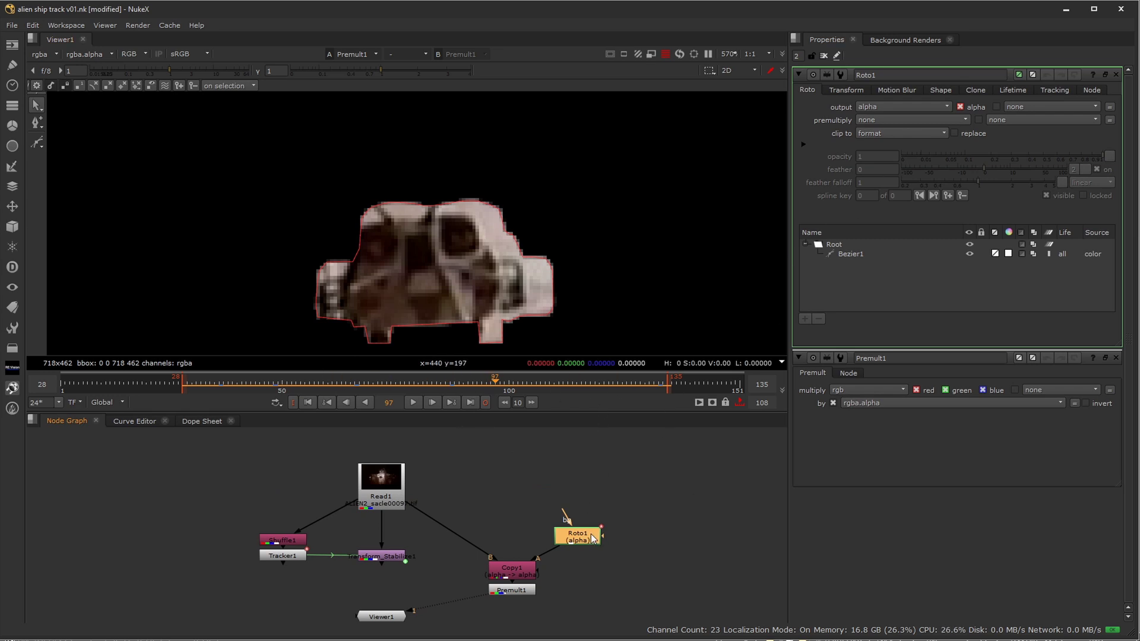
{"action": "double_click", "coordinate": [375, 557]}
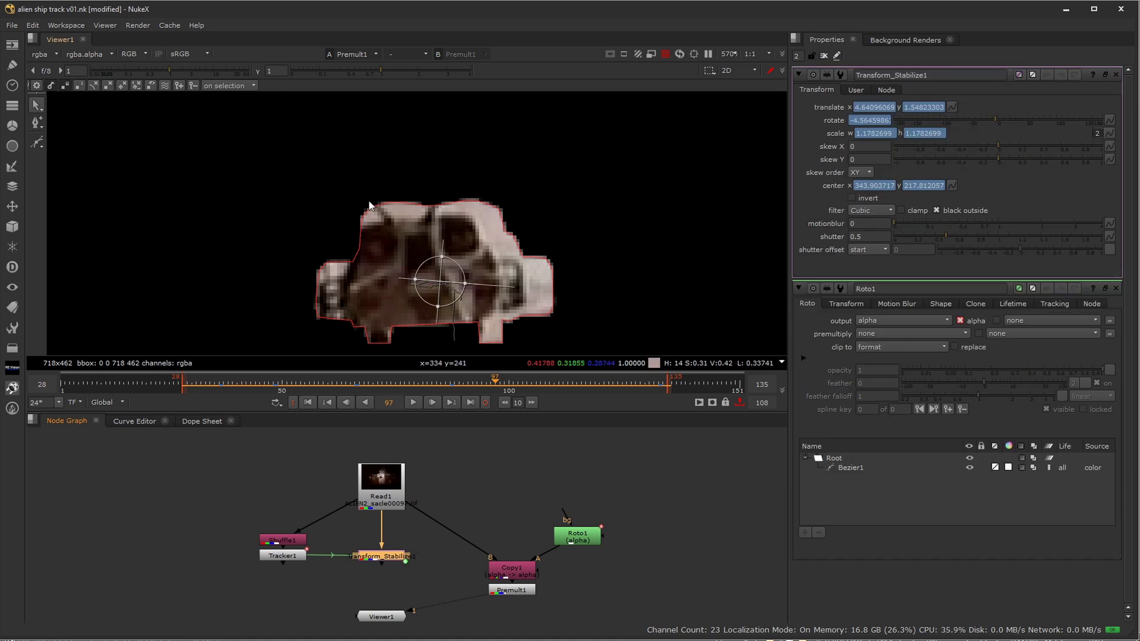
{"action": "scroll", "coordinate": [526, 519], "scroll_direction": "up", "scroll_amount": 2}
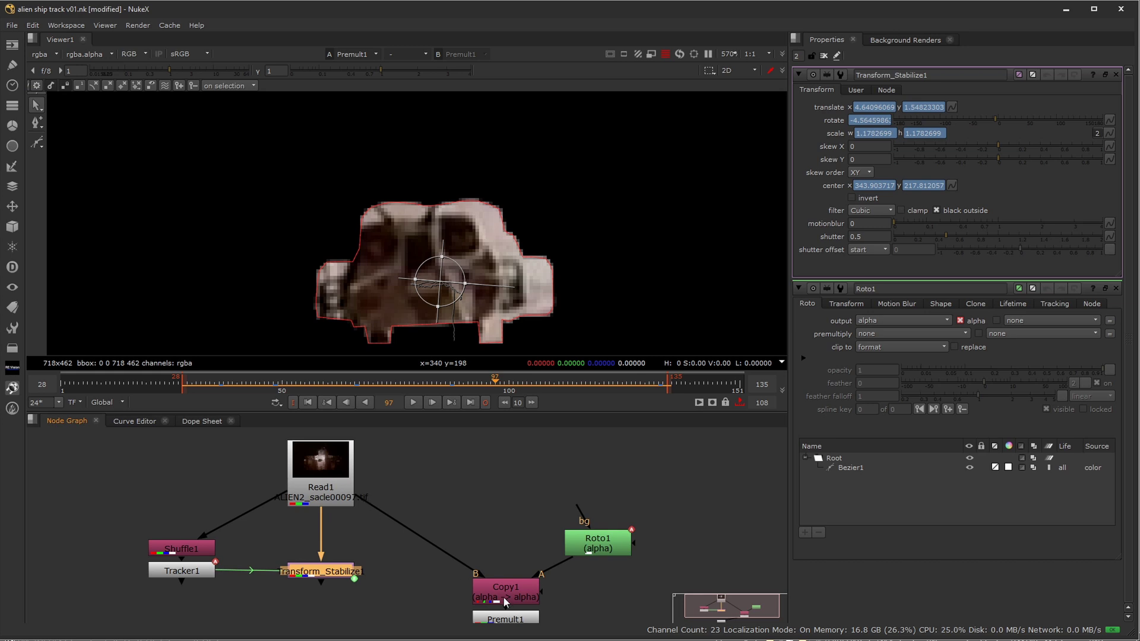
{"action": "left_click_drag", "start_coordinate": [618, 552], "coordinate": [630, 509]}
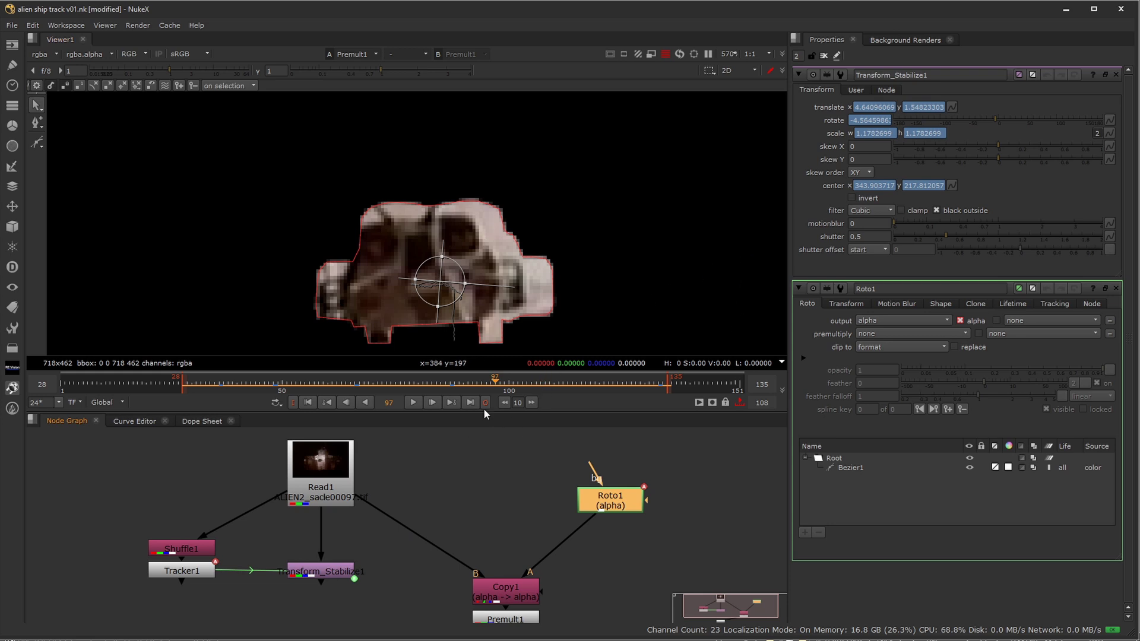
{"action": "left_click", "coordinate": [1116, 75]}
{"action": "left_click", "coordinate": [1116, 75]}
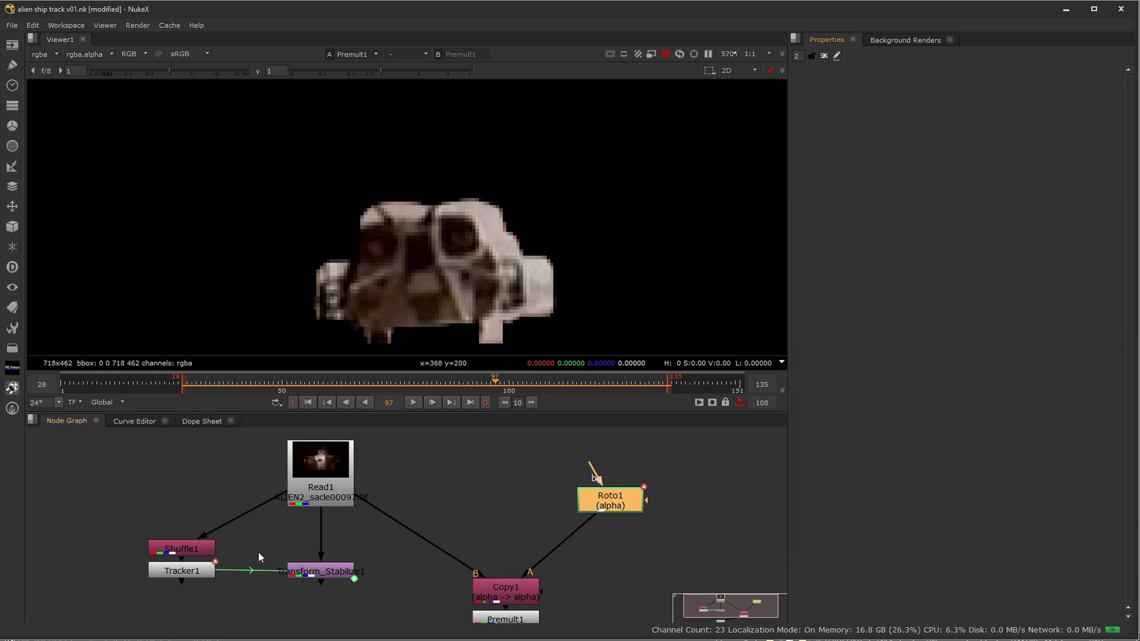
In Tracker1, enable track 1 at frame 97 and set the export type to Transform (match-move)
{"action": "double_click", "coordinate": [188, 572]}
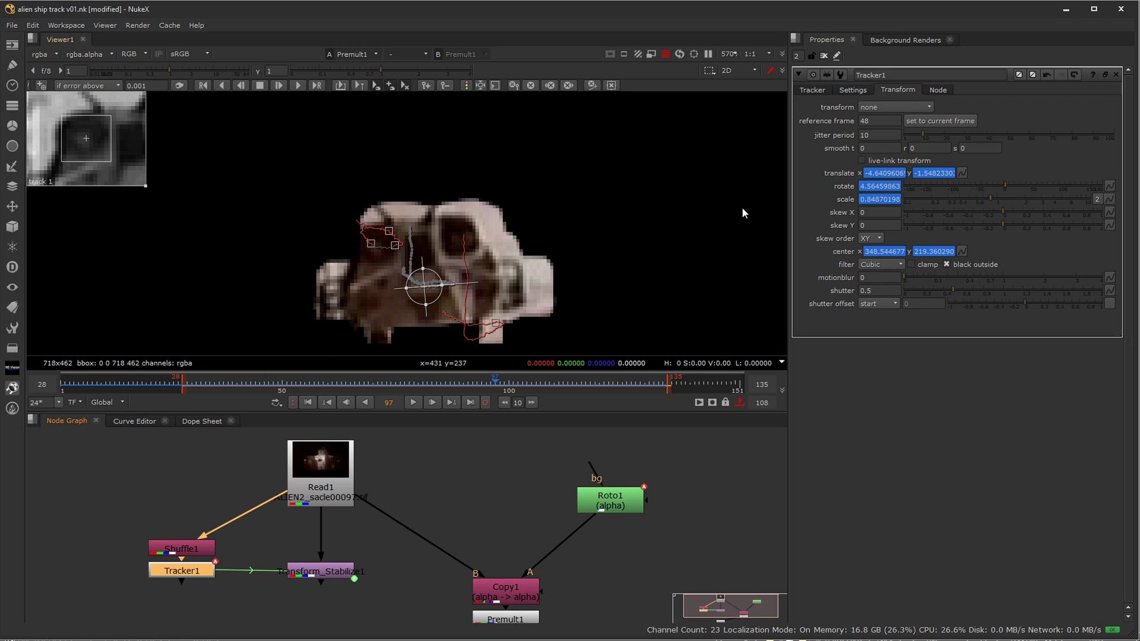
{"action": "left_click", "coordinate": [811, 90]}
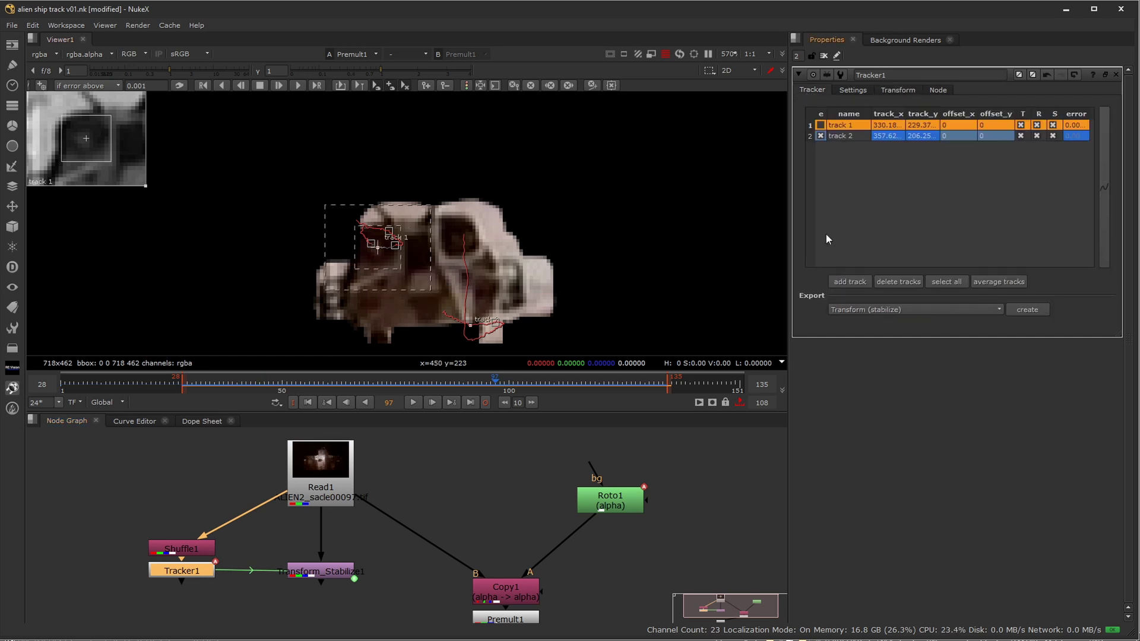
{"action": "left_click", "coordinate": [821, 125]}
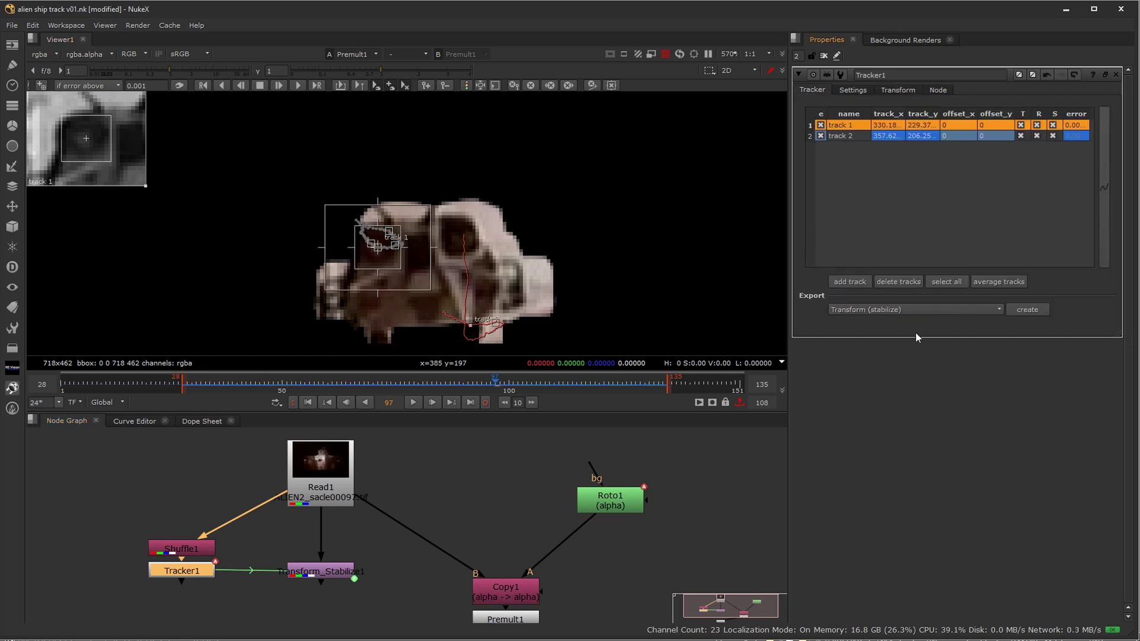
{"action": "left_click", "coordinate": [948, 309]}
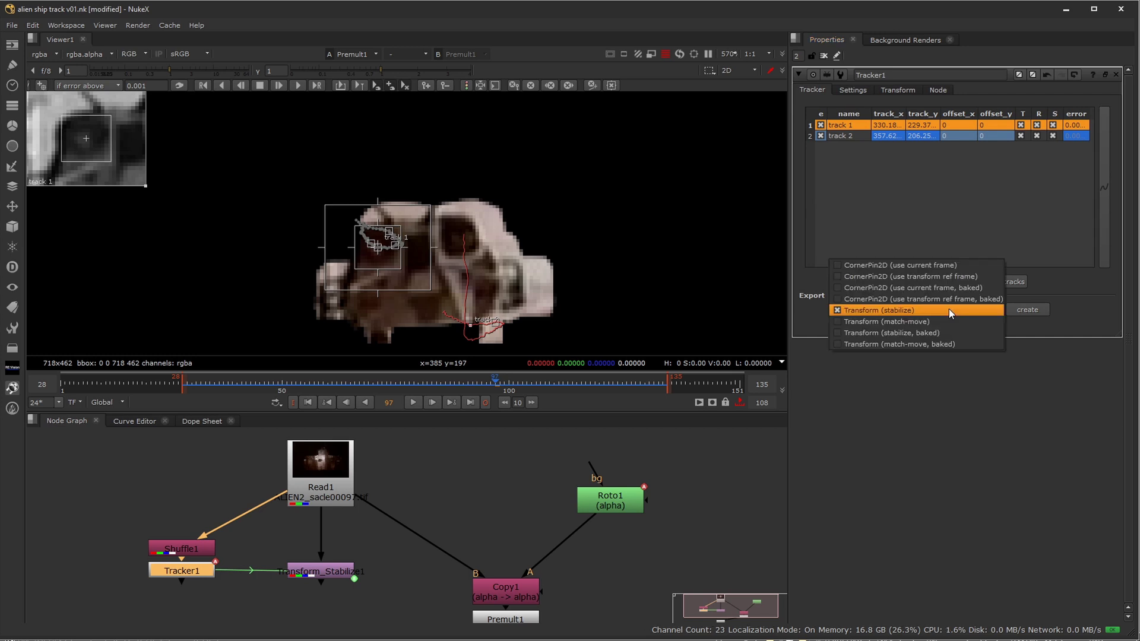
{"action": "left_click", "coordinate": [897, 323]}
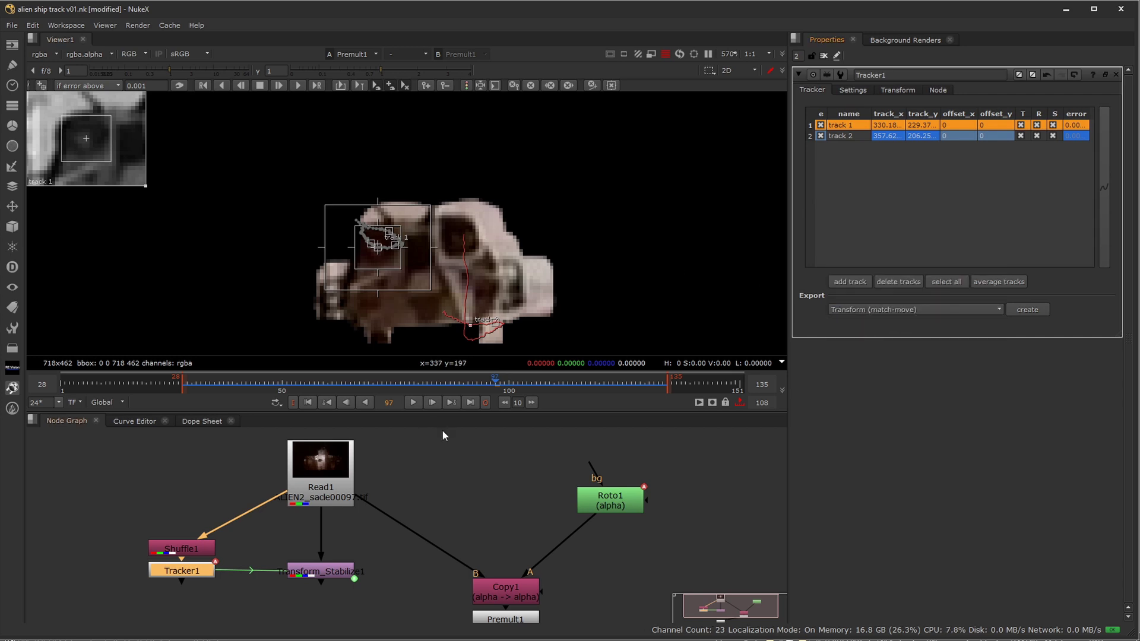
View the original Read1 footage, scrub to frame 92 to examine the ship's motion, and select Tracker1
{"action": "left_click", "coordinate": [315, 466]}
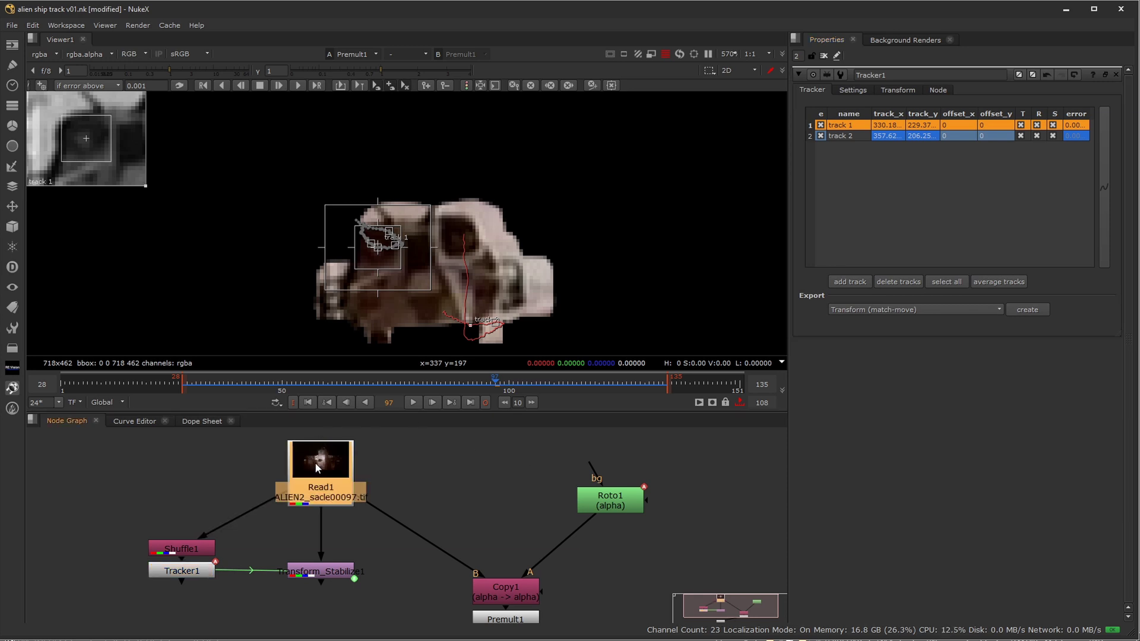
{"action": "key", "text": "1"}
{"action": "left_click_drag", "start_coordinate": [377, 385], "coordinate": [474, 381]}
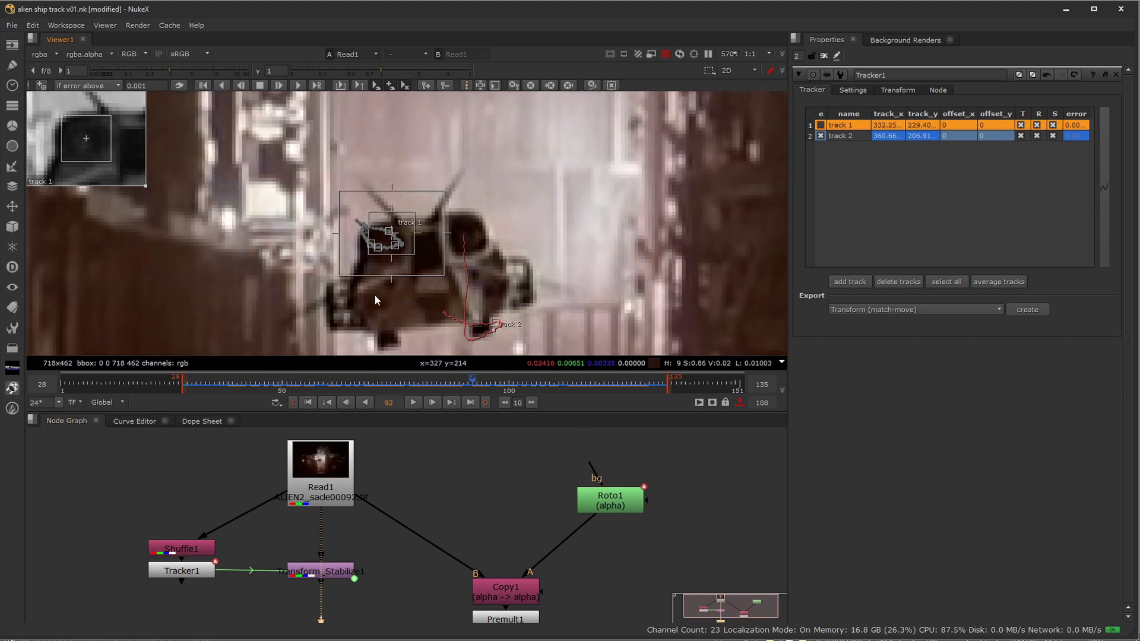
{"action": "left_click", "coordinate": [188, 570]}
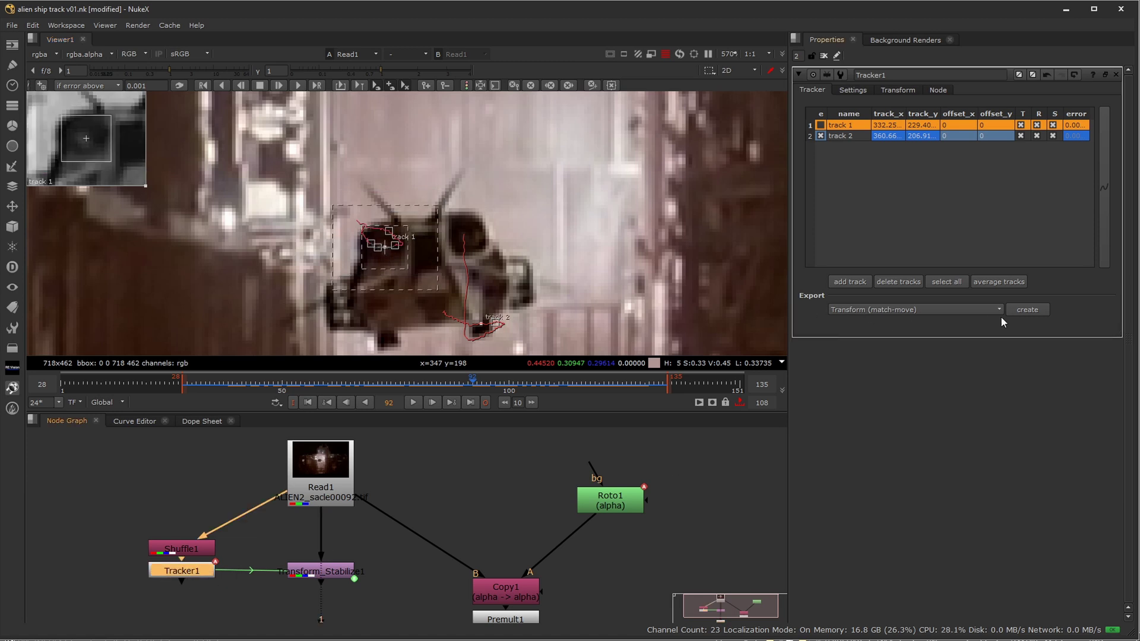
Create the match-move transform from Tracker1 and insert it between Roto1 and Copy1
{"action": "left_click", "coordinate": [1027, 311]}
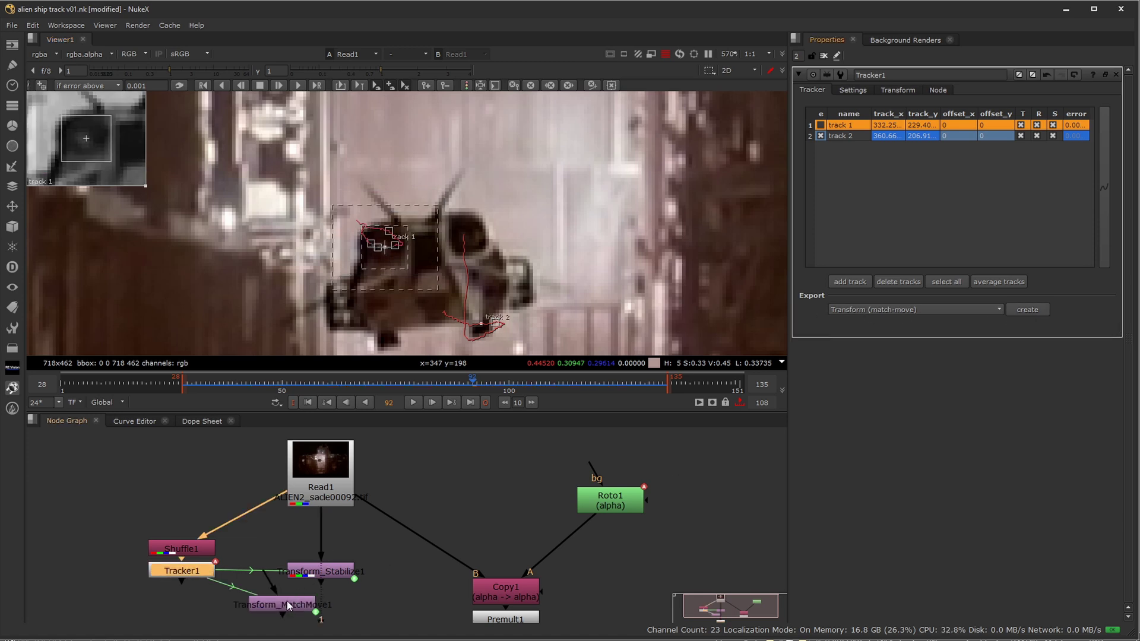
{"action": "left_click_drag", "start_coordinate": [286, 601], "coordinate": [279, 606]}
{"action": "middle_click_drag", "start_coordinate": [312, 558], "coordinate": [339, 511]}
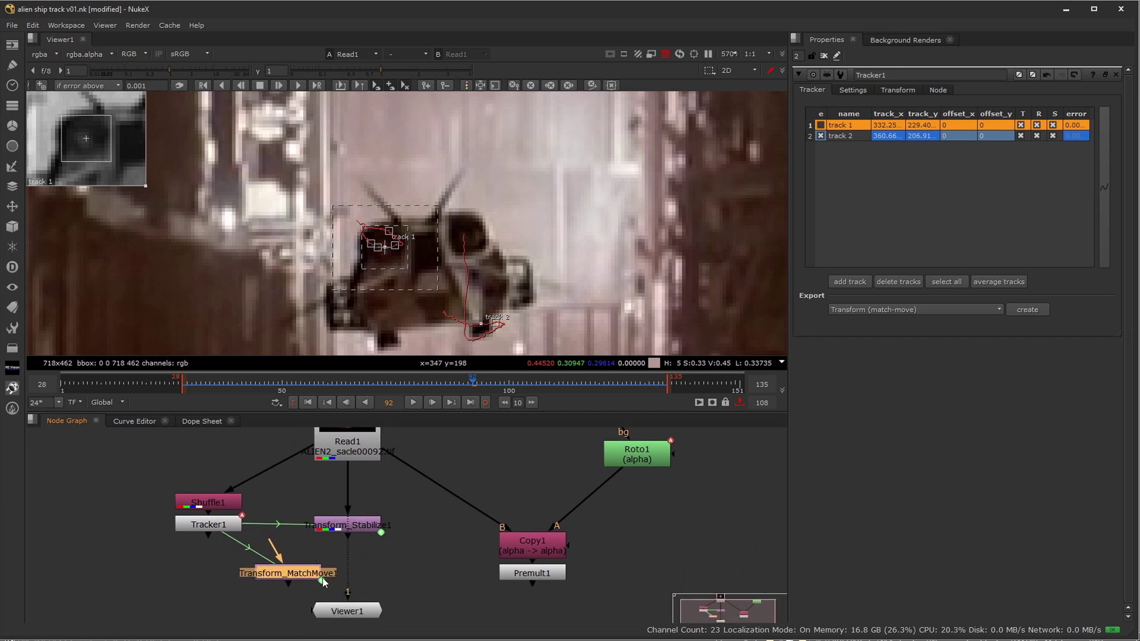
{"action": "left_click_drag", "start_coordinate": [287, 572], "coordinate": [519, 483]}
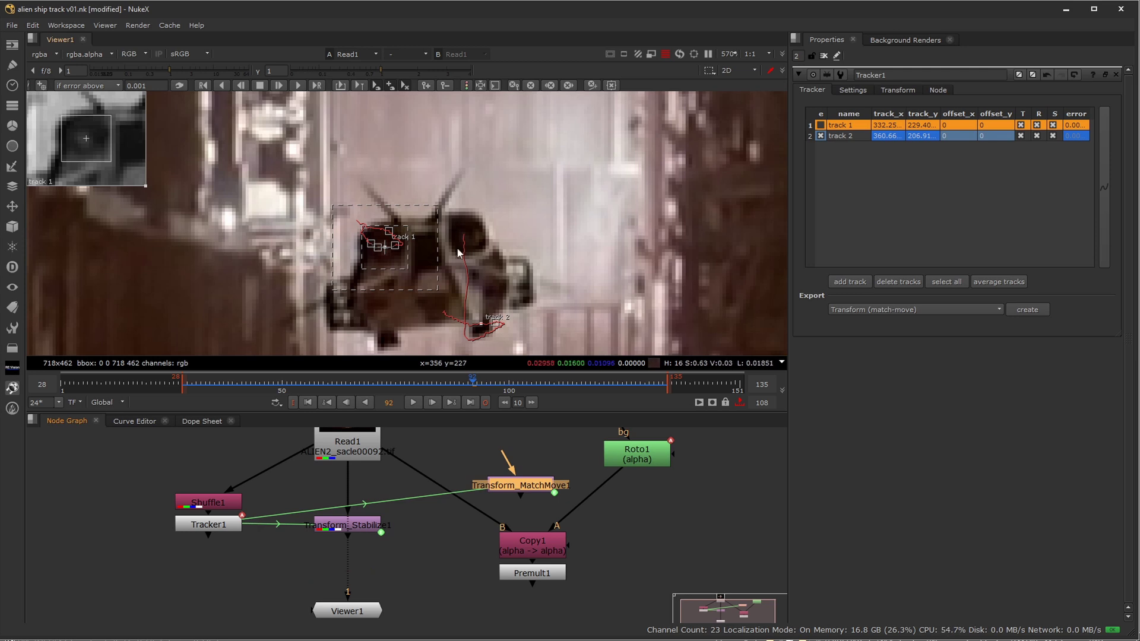
{"action": "left_click_drag", "start_coordinate": [524, 483], "coordinate": [640, 484]}
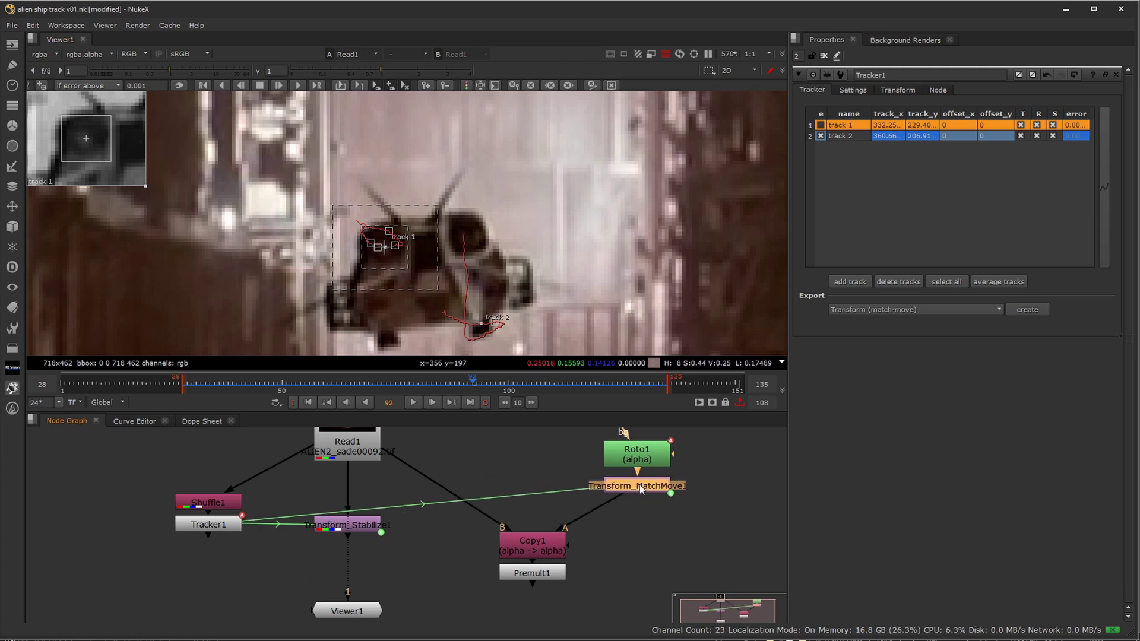
{"action": "middle_click_drag", "start_coordinate": [728, 456], "coordinate": [678, 487]}
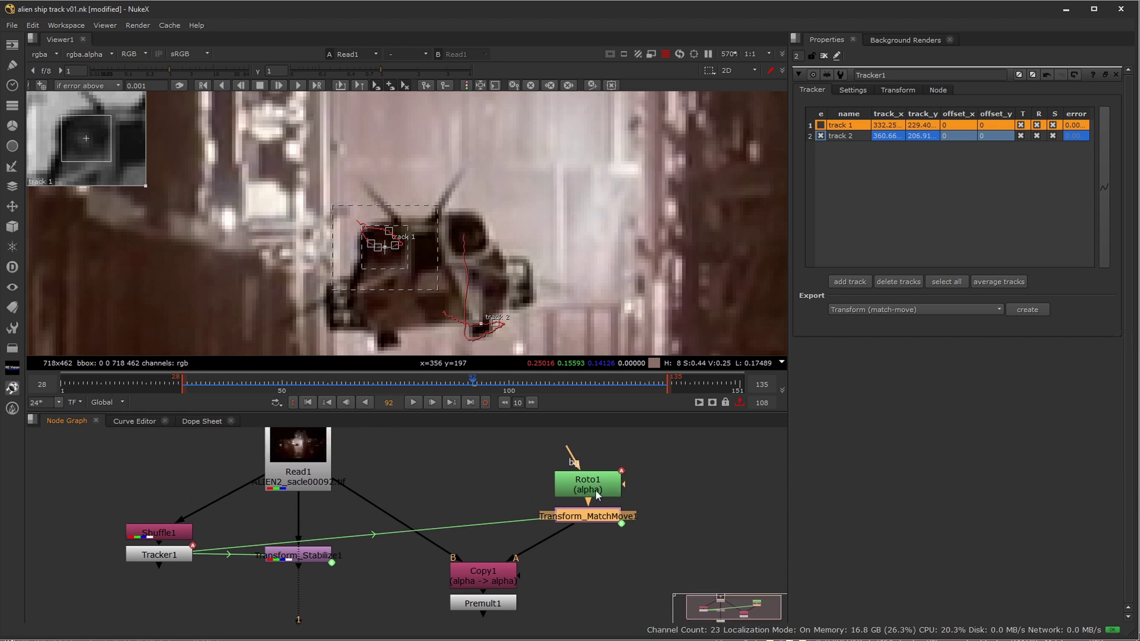
Display Roto1's shape over the plate and view the outputs of Transform_MatchMove1, Copy1 and Premult1 in turn
{"action": "double_click", "coordinate": [597, 495]}
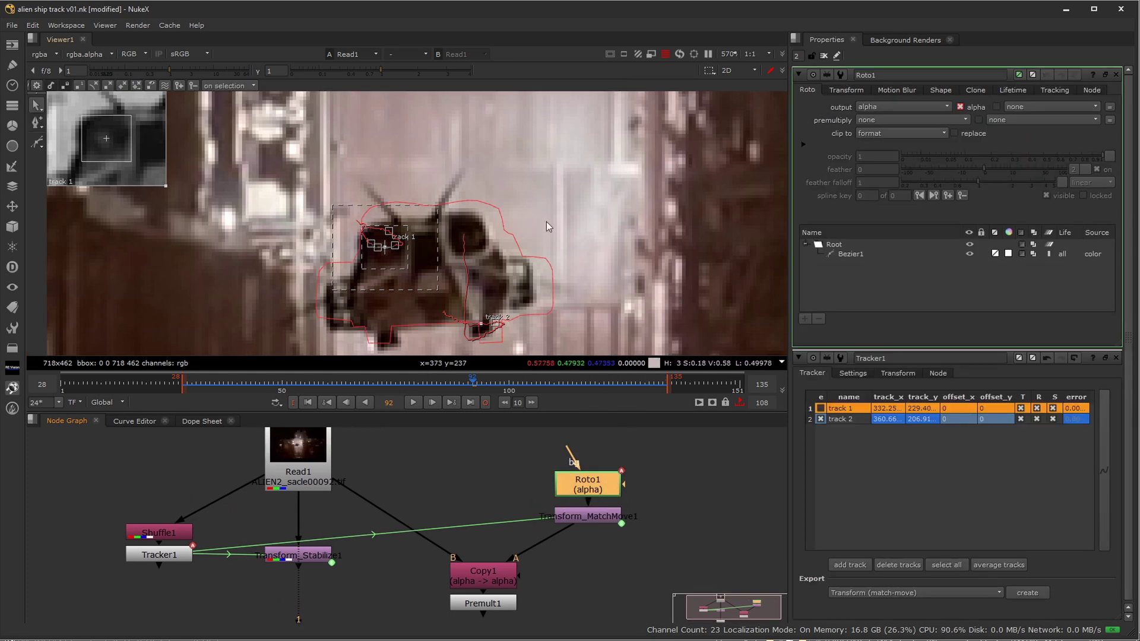
{"action": "left_click", "coordinate": [590, 518]}
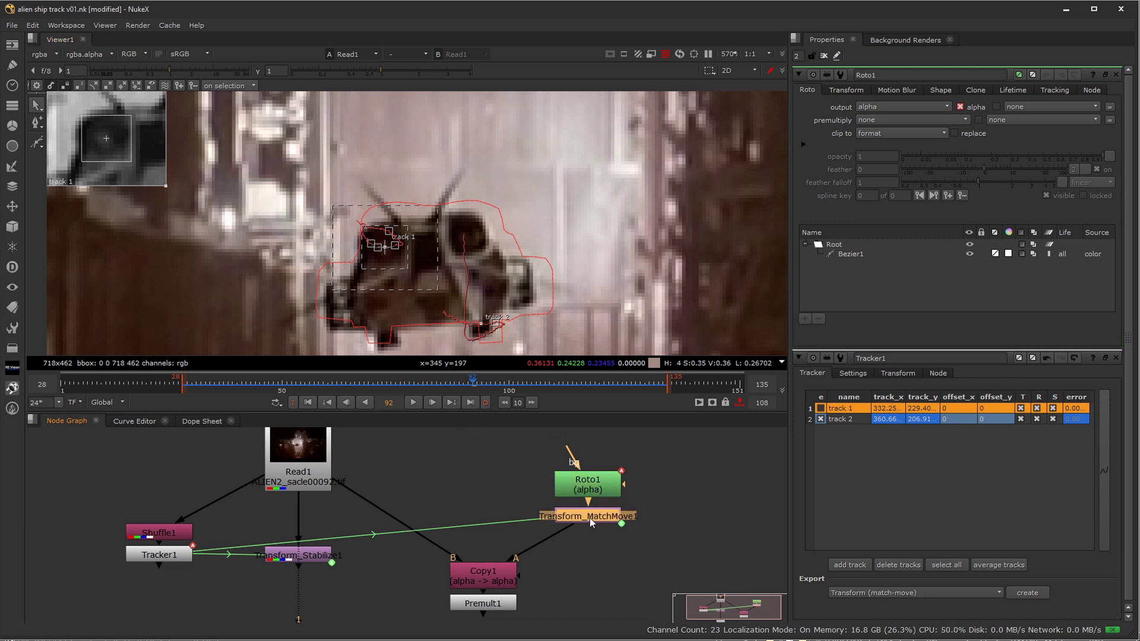
{"action": "key", "text": "1"}
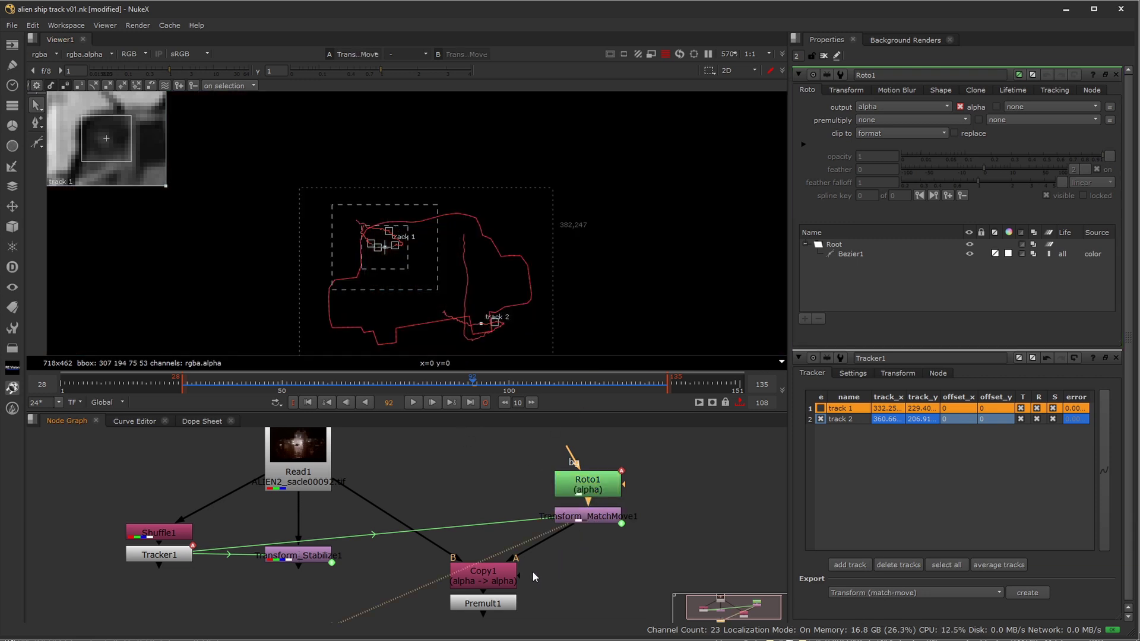
{"action": "left_click", "coordinate": [500, 584]}
{"action": "key", "text": "1"}
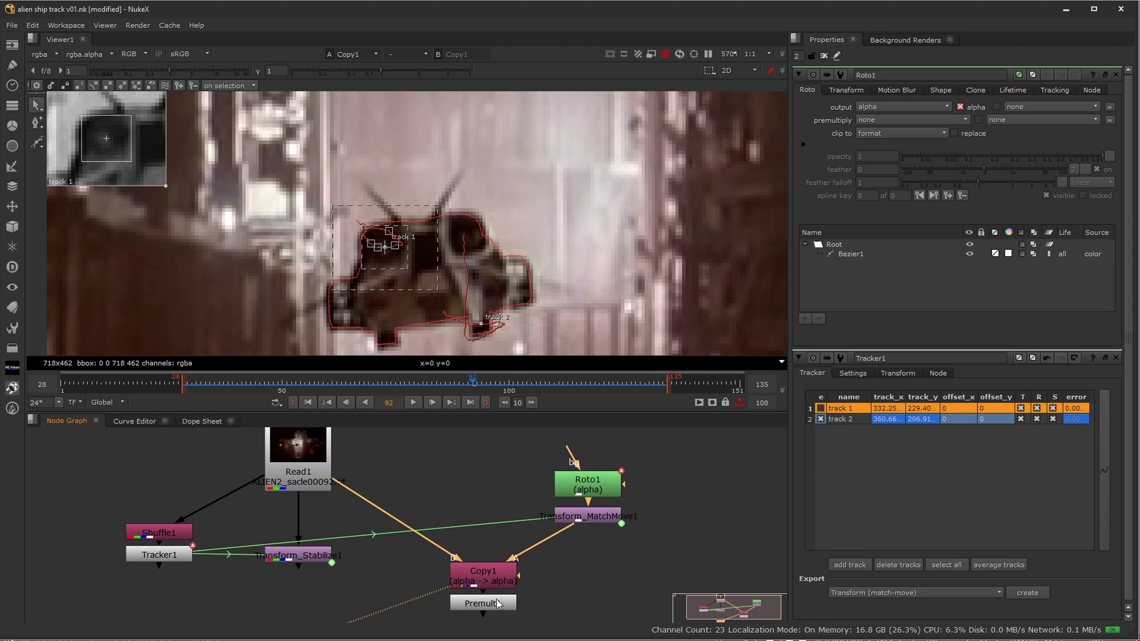
{"action": "left_click", "coordinate": [495, 604]}
{"action": "key", "text": "1"}
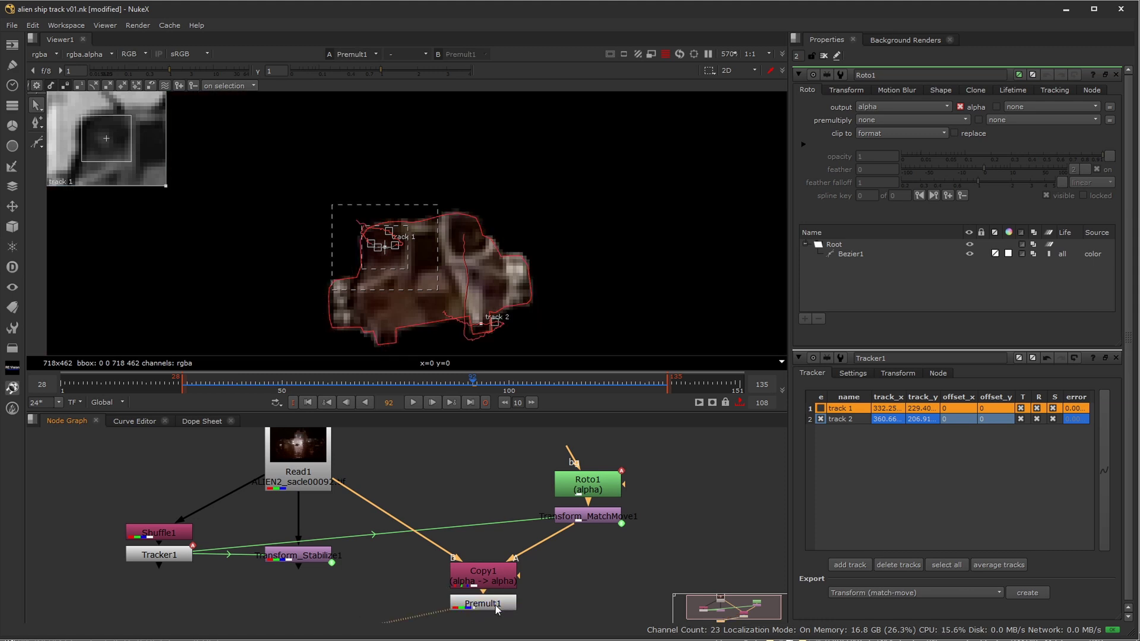
Close the open node properties and play back the premultiplied, match-moved ship
{"action": "left_click", "coordinate": [1115, 74]}
{"action": "left_click", "coordinate": [1115, 75]}
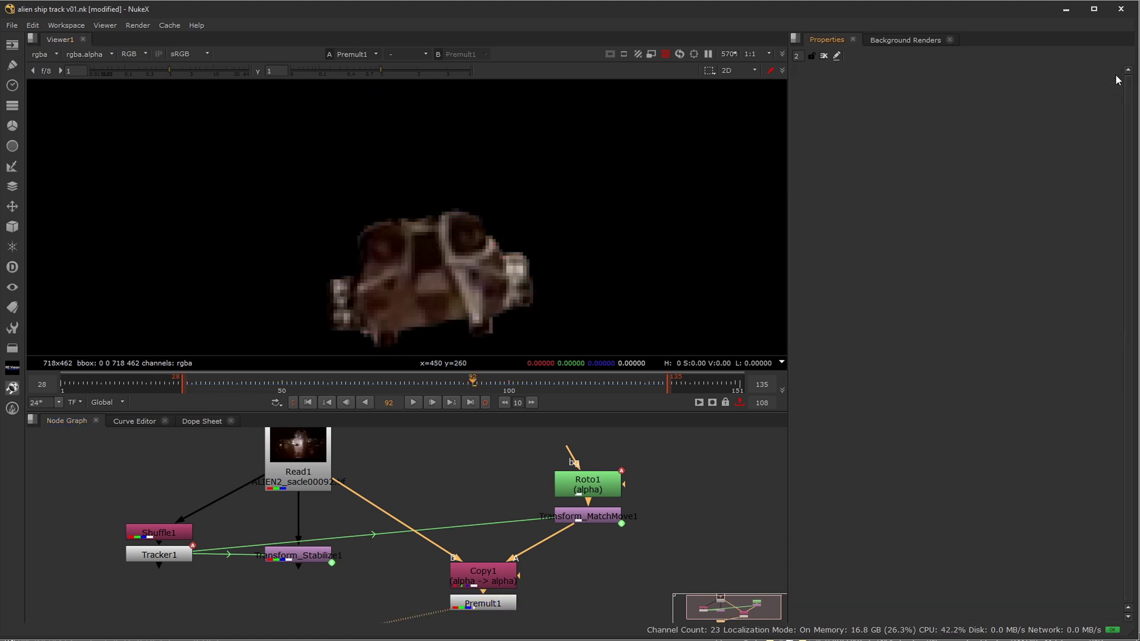
{"action": "left_click", "coordinate": [413, 403]}
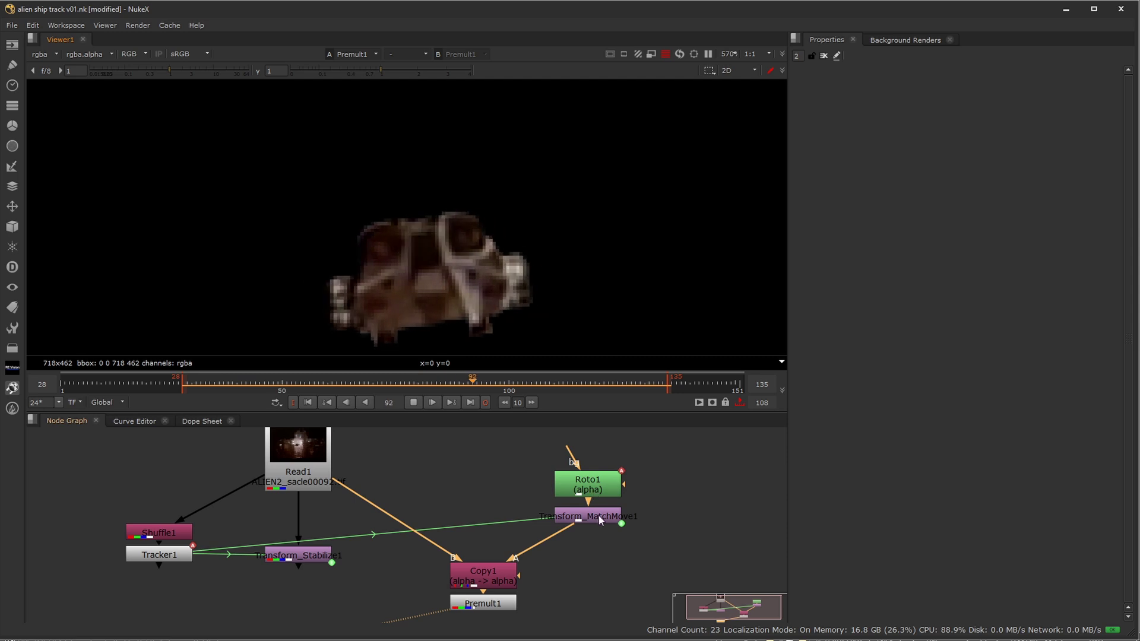
{"action": "left_click", "coordinate": [414, 402]}
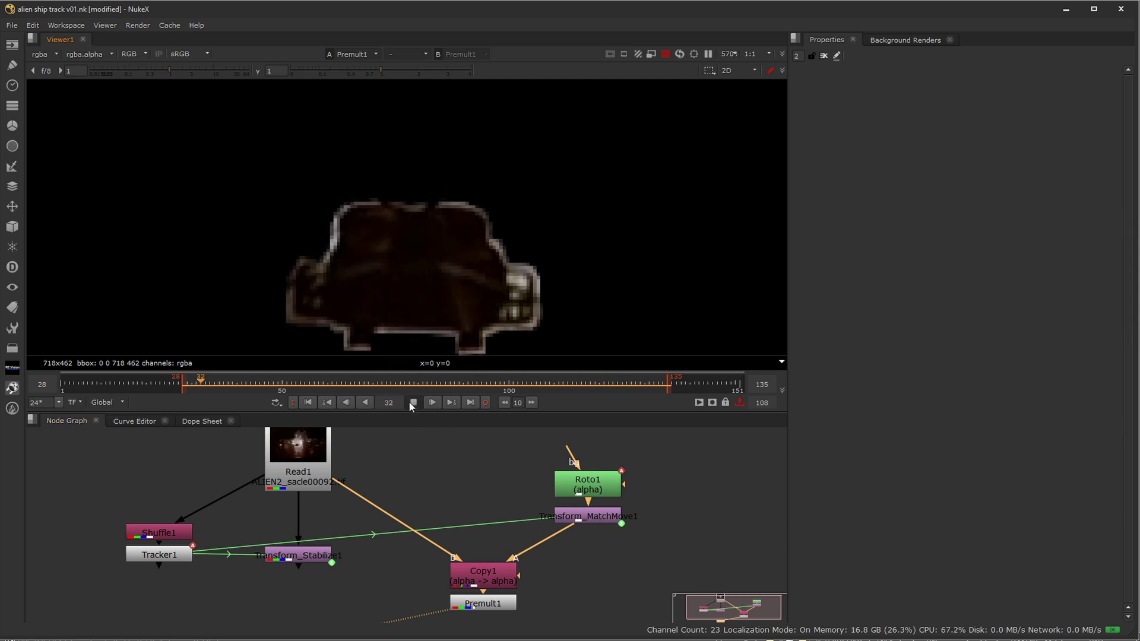
{"action": "scroll", "coordinate": [541, 238], "scroll_direction": "down", "scroll_amount": 2}
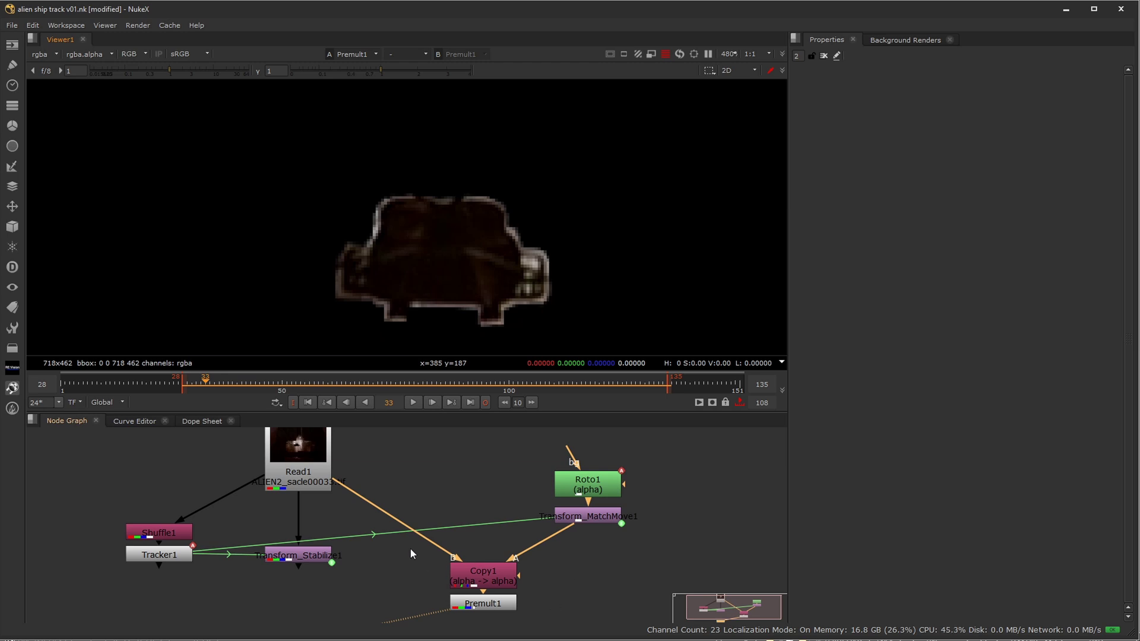
Move Copy1 and Premult1 aside, disconnected from Read1, and reposition Transform_Stabilize1 below Tracker1
{"action": "left_click_drag", "start_coordinate": [411, 548], "coordinate": [529, 616]}
{"action": "left_click_drag", "start_coordinate": [492, 581], "coordinate": [478, 545]}
{"action": "middle_click_drag", "start_coordinate": [494, 546], "coordinate": [464, 514]}
{"action": "left_click_drag", "start_coordinate": [578, 552], "coordinate": [705, 551]}
{"action": "left_click", "coordinate": [451, 514]}
{"action": "middle_click_drag", "start_coordinate": [296, 525], "coordinate": [375, 550]}
{"action": "left_click", "coordinate": [330, 570]}
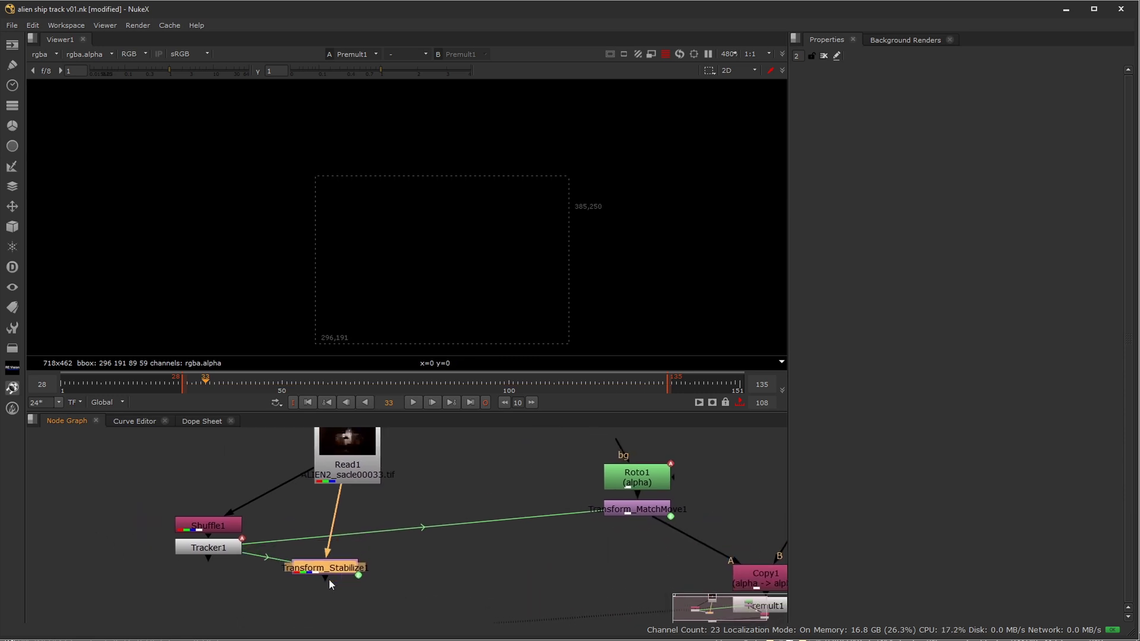
{"action": "left_click_drag", "start_coordinate": [326, 570], "coordinate": [303, 598]}
{"action": "left_click", "coordinate": [507, 565]}
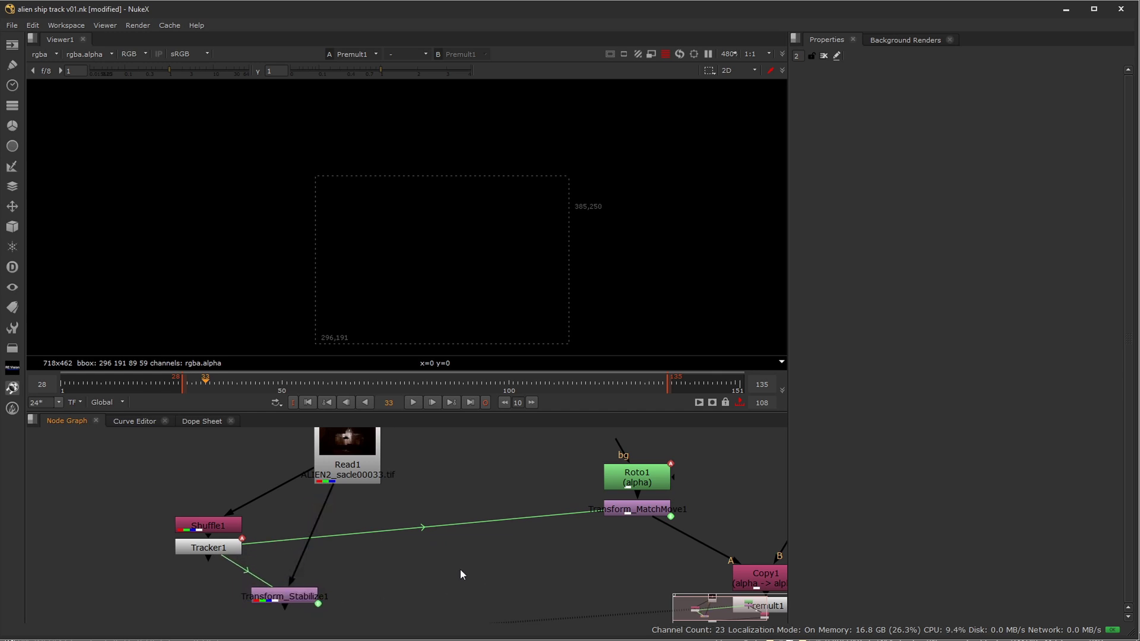
Add a Grade node fed by Read1, view it, and tint its multiply magenta with red 1, green 0 and blue 0.765378
{"action": "key", "text": "g"}
{"action": "left_click_drag", "start_coordinate": [443, 543], "coordinate": [401, 508]}
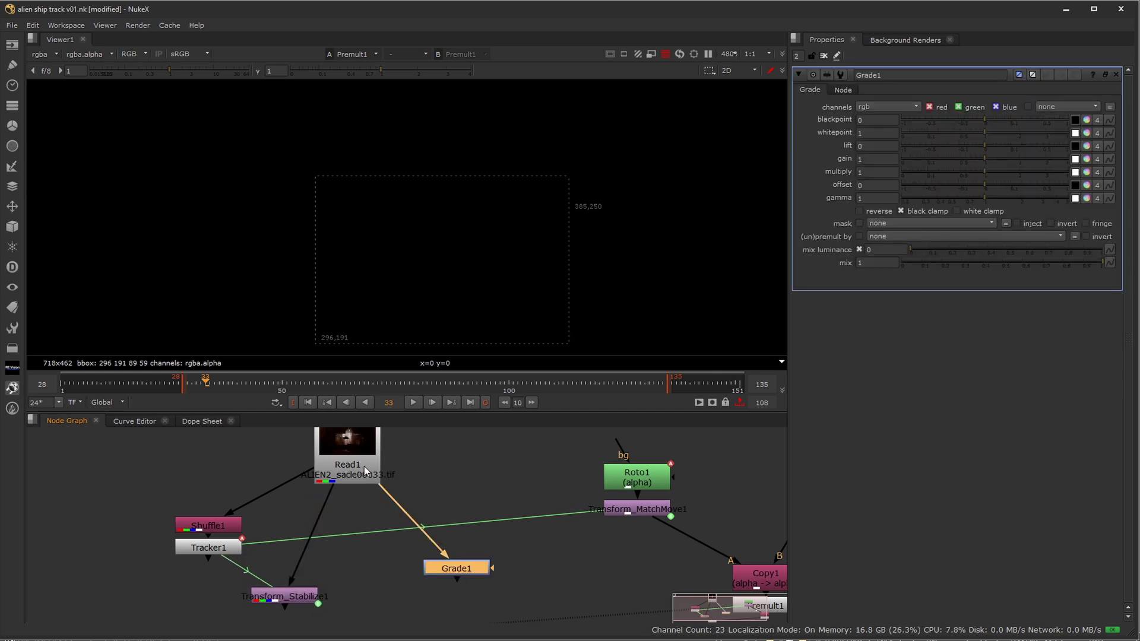
{"action": "key", "text": "1"}
{"action": "scroll", "coordinate": [570, 233], "scroll_direction": "down", "scroll_amount": 5}
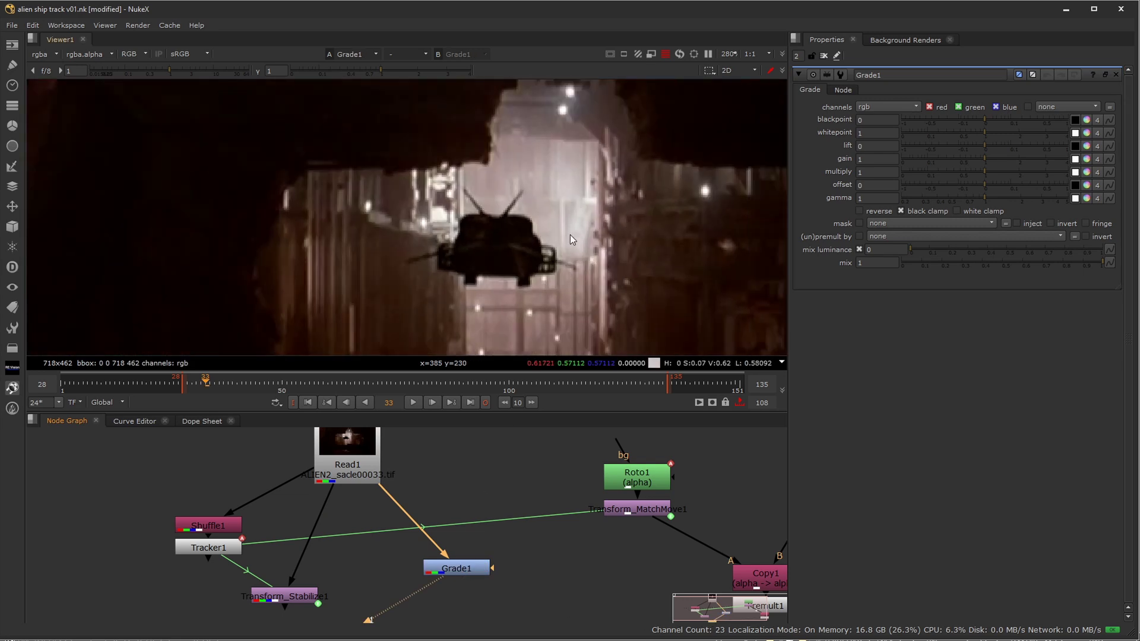
{"action": "left_click", "coordinate": [1087, 172]}
{"action": "left_click_drag", "start_coordinate": [829, 208], "coordinate": [845, 240]}
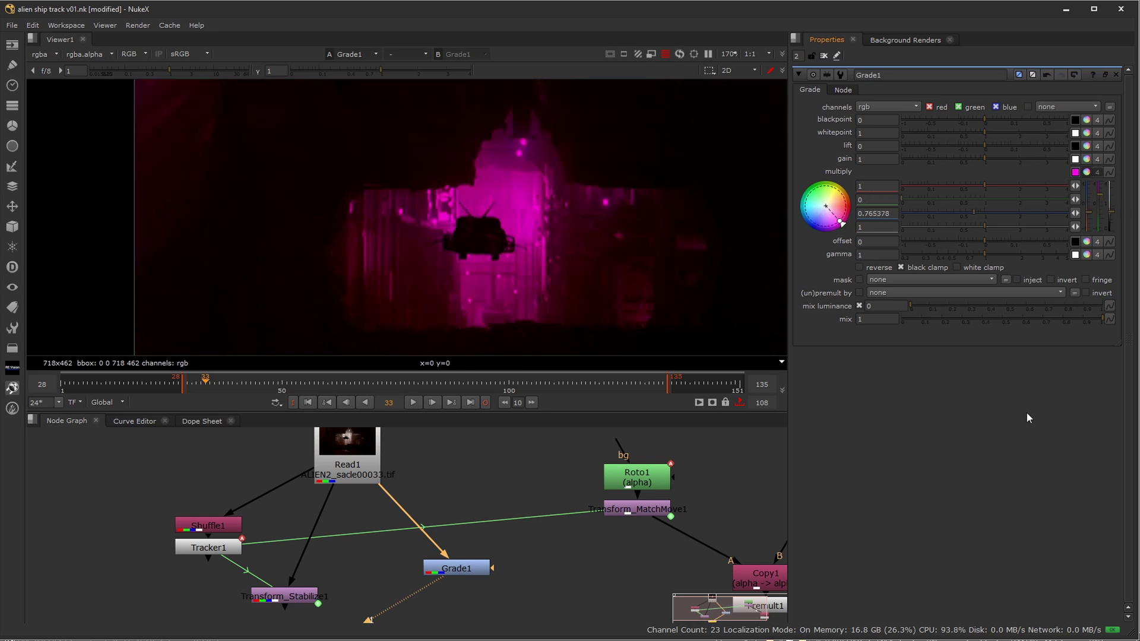
Examine the alpha matte coming out of Transform_MatchMove1 and return the viewer to Grade1
{"action": "scroll", "coordinate": [571, 462], "scroll_direction": "up", "scroll_amount": 1}
{"action": "scroll", "coordinate": [573, 487], "scroll_direction": "down", "scroll_amount": 1}
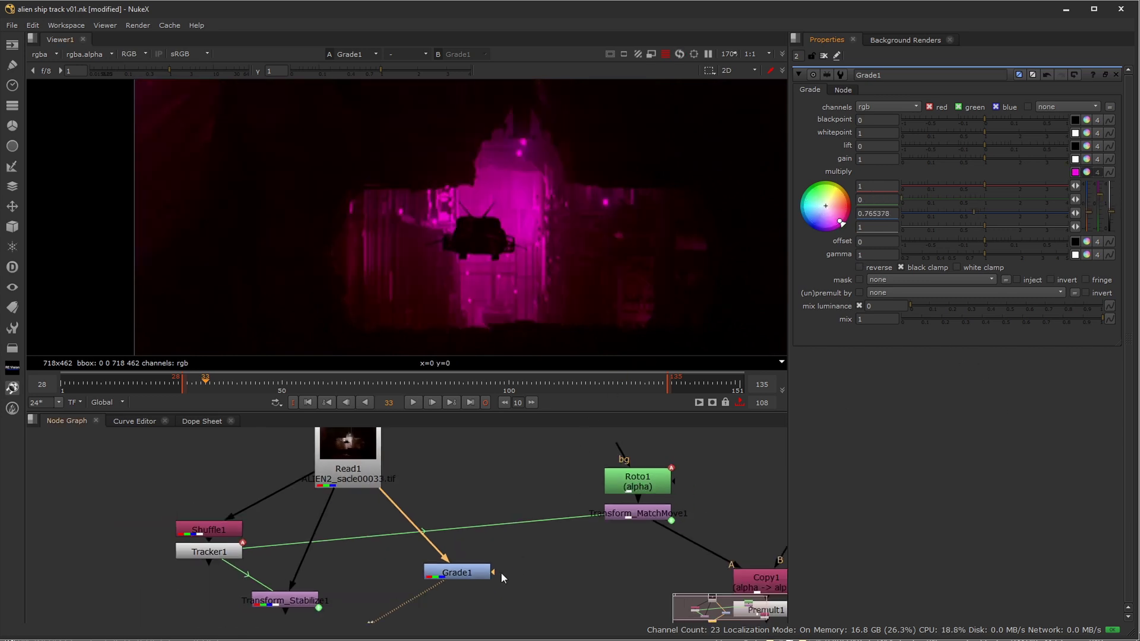
{"action": "left_click_drag", "start_coordinate": [554, 570], "coordinate": [554, 545]}
{"action": "key", "text": "1"}
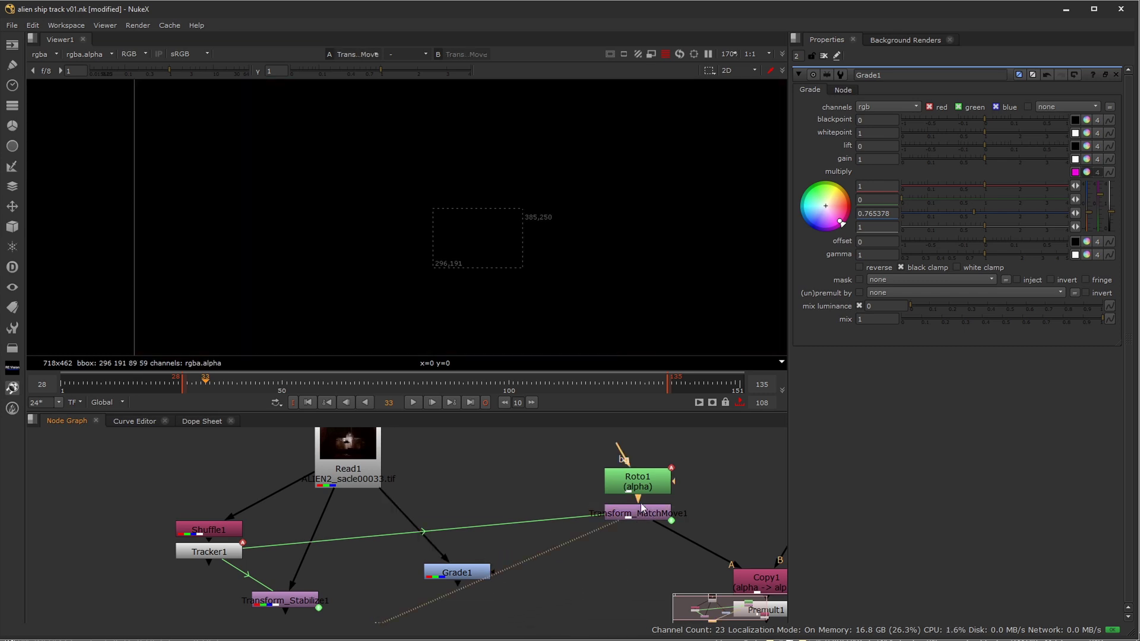
{"action": "key", "text": "a"}
{"action": "scroll", "coordinate": [516, 247], "scroll_direction": "up", "scroll_amount": 2}
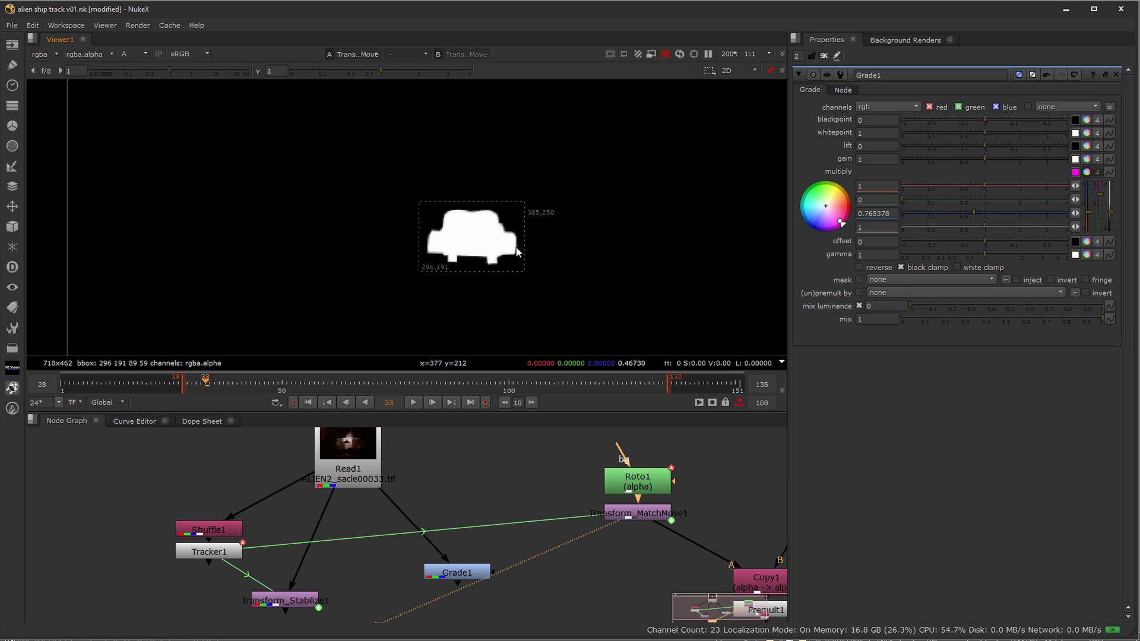
{"action": "key", "text": "a"}
{"action": "key", "text": "1"}
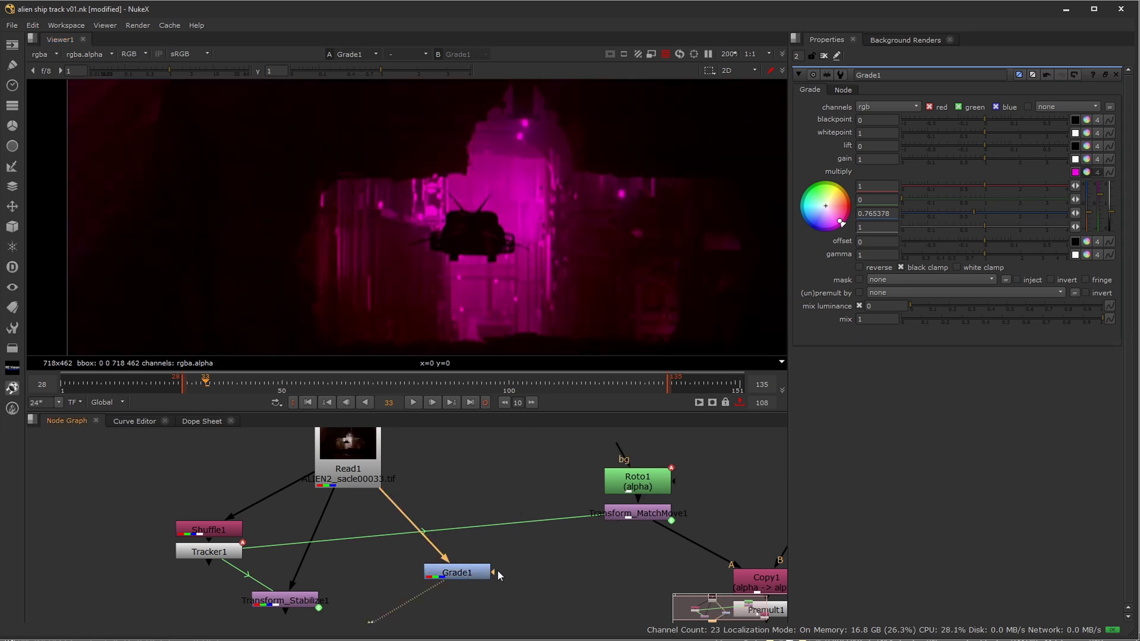
Connect Grade1's mask input to Transform_MatchMove1 and play back the masked grade on the ship
{"action": "left_click_drag", "start_coordinate": [495, 571], "coordinate": [636, 515]}
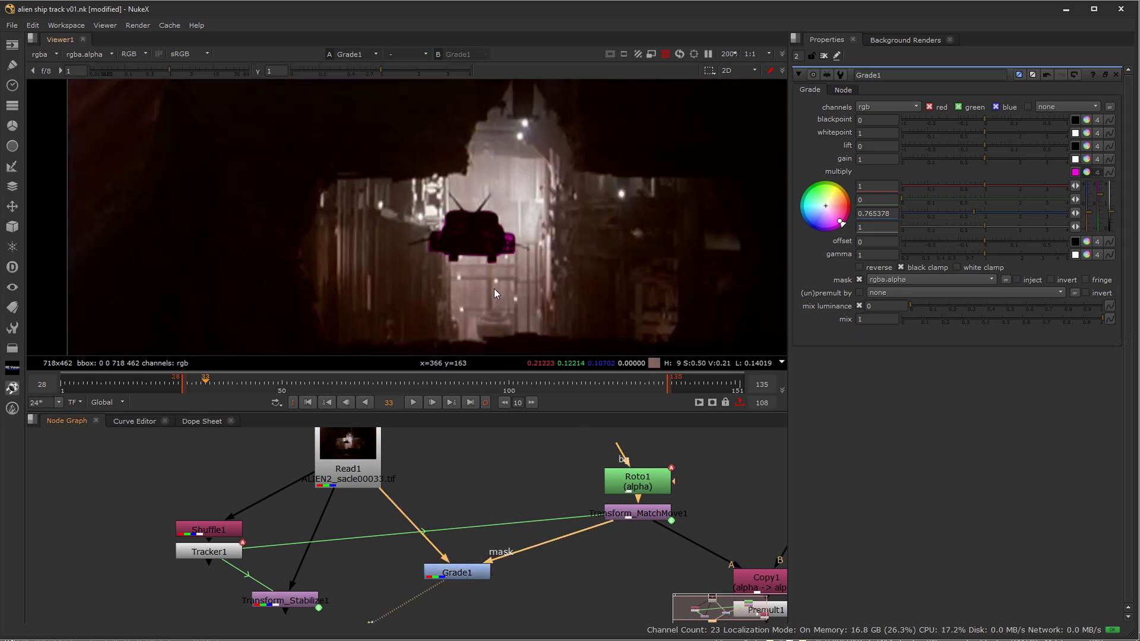
{"action": "scroll", "coordinate": [476, 244], "scroll_direction": "up", "scroll_amount": 2}
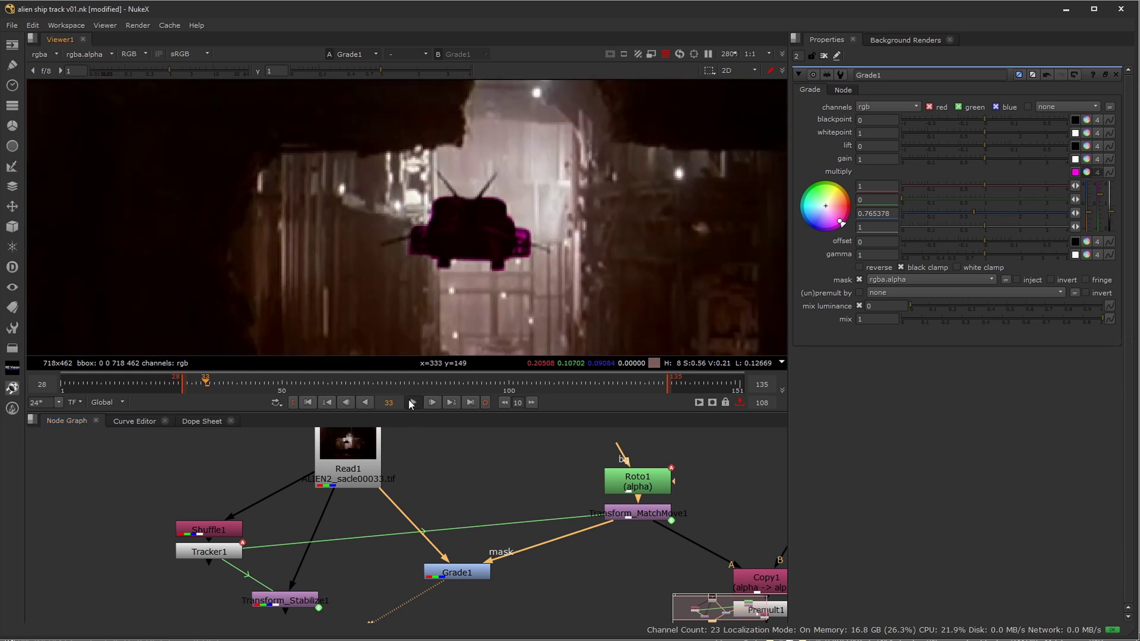
{"action": "left_click", "coordinate": [411, 402]}
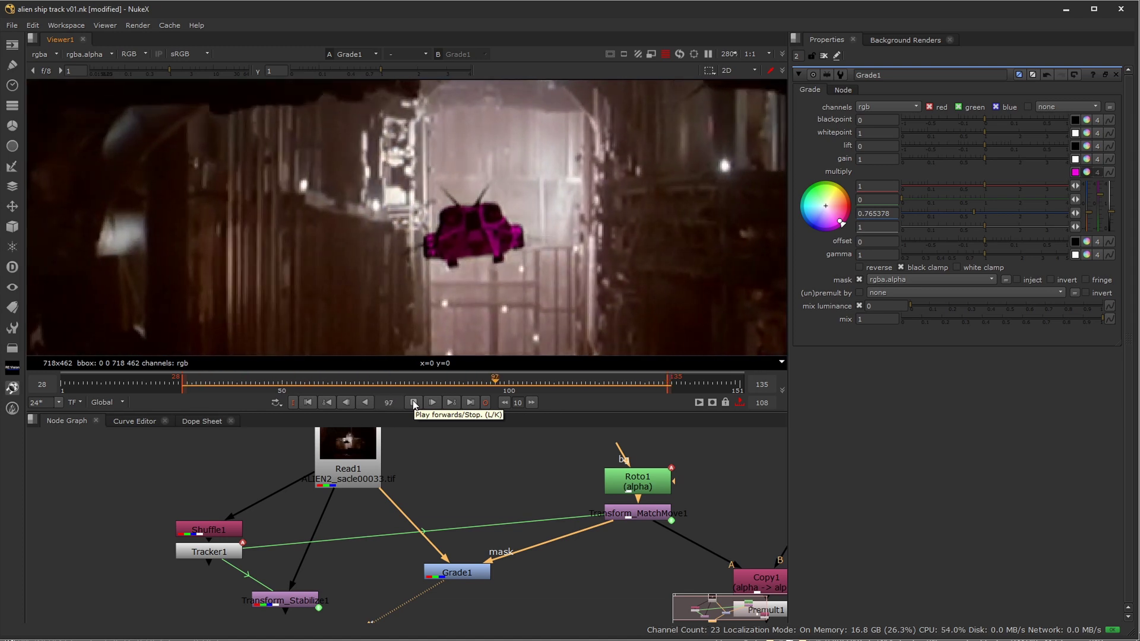
{"action": "left_click", "coordinate": [413, 402]}
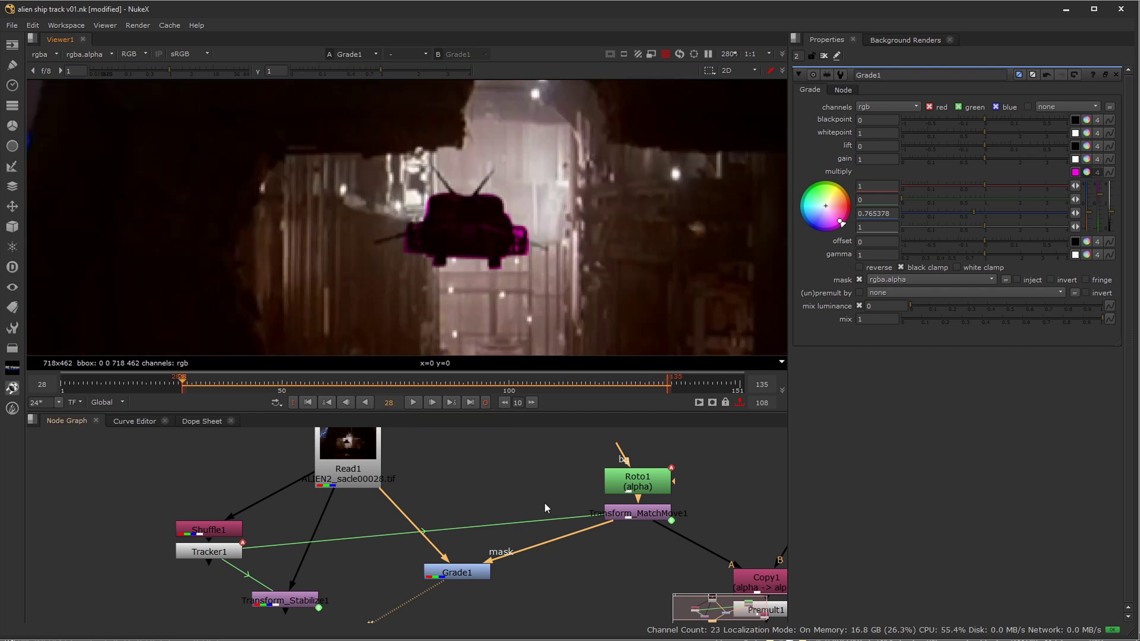
Insert a Blur node between Roto1 and Transform_MatchMove1, limited to the alpha channel with size 2
{"action": "scroll", "coordinate": [521, 265], "scroll_direction": "up", "scroll_amount": 3}
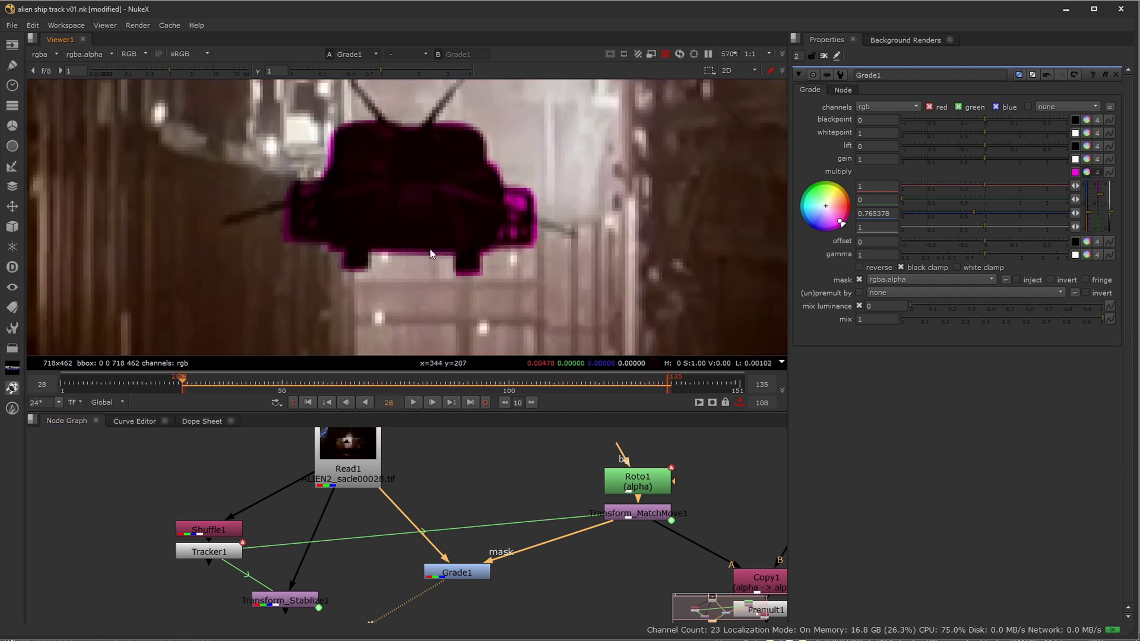
{"action": "mouse_move", "coordinate": [642, 483]}
{"action": "left_mouse_down"}
{"action": "mouse_move", "coordinate": [632, 450]}
{"action": "mouse_move", "coordinate": [650, 479]}
{"action": "left_mouse_up"}
{"action": "key", "text": "b"}
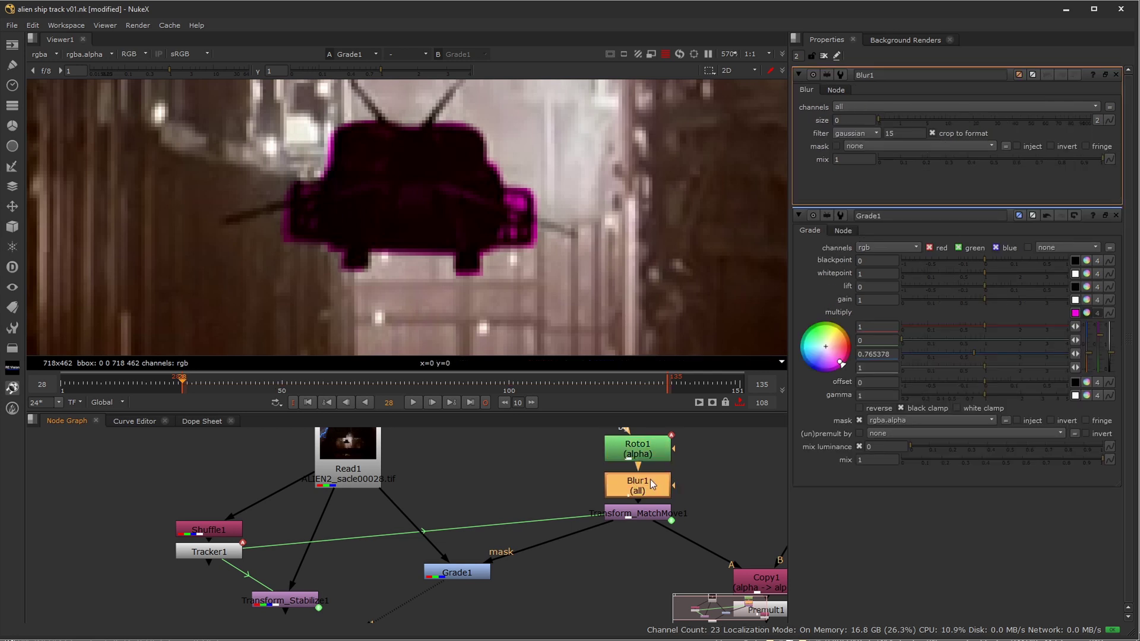
{"action": "left_click", "coordinate": [856, 106]}
{"action": "left_click", "coordinate": [863, 163]}
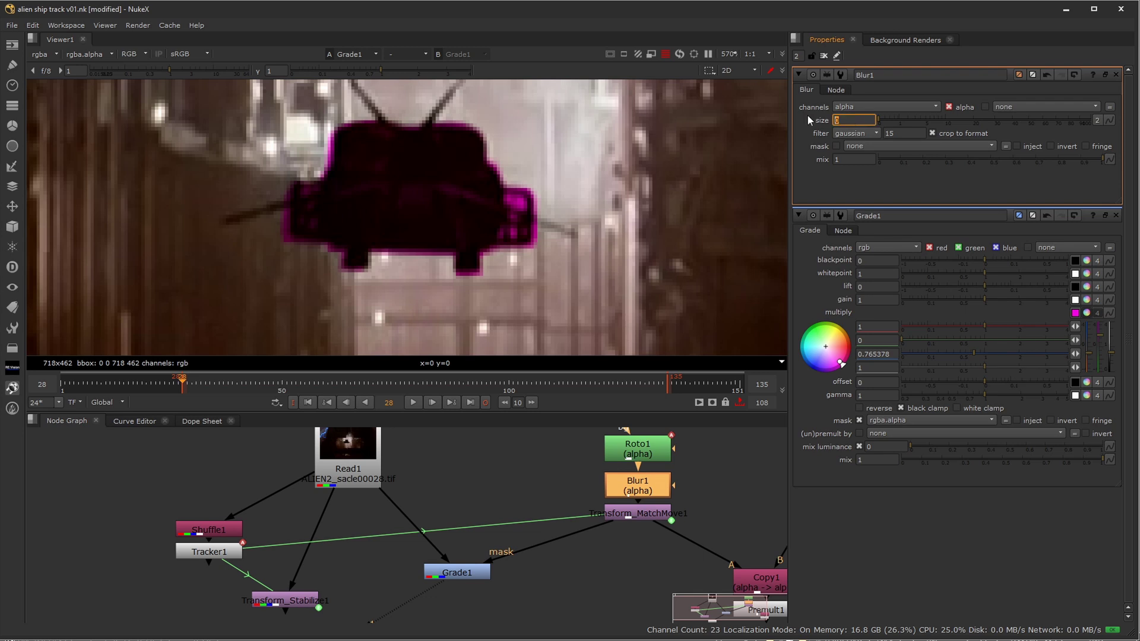
{"action": "type", "text": "1"}
{"action": "key", "text": "Return"}
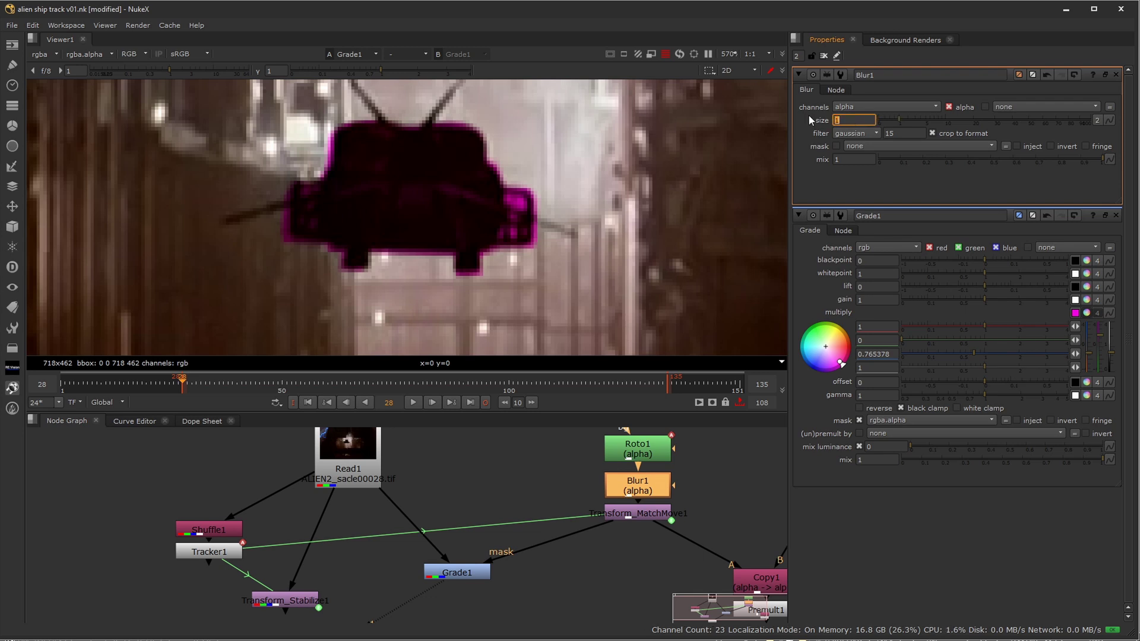
{"action": "type", "text": "2"}
{"action": "key", "text": "Return"}
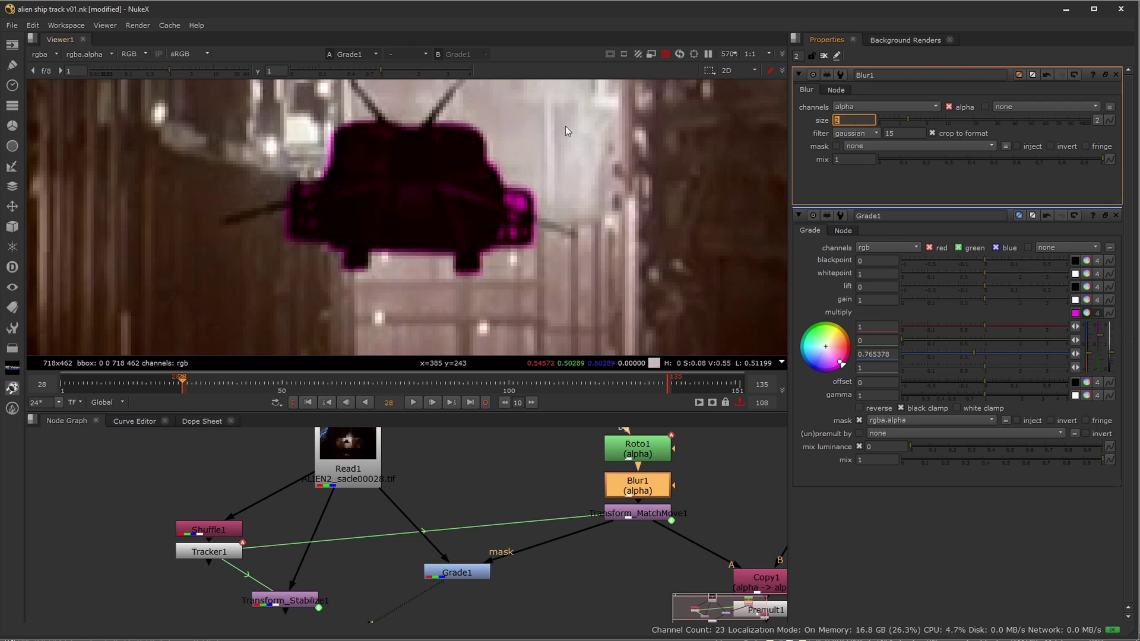
Play back the graded ship with the whole frame in a maximized viewer, and bring the node graph back
{"action": "scroll", "coordinate": [465, 211], "scroll_direction": "down", "scroll_amount": 2}
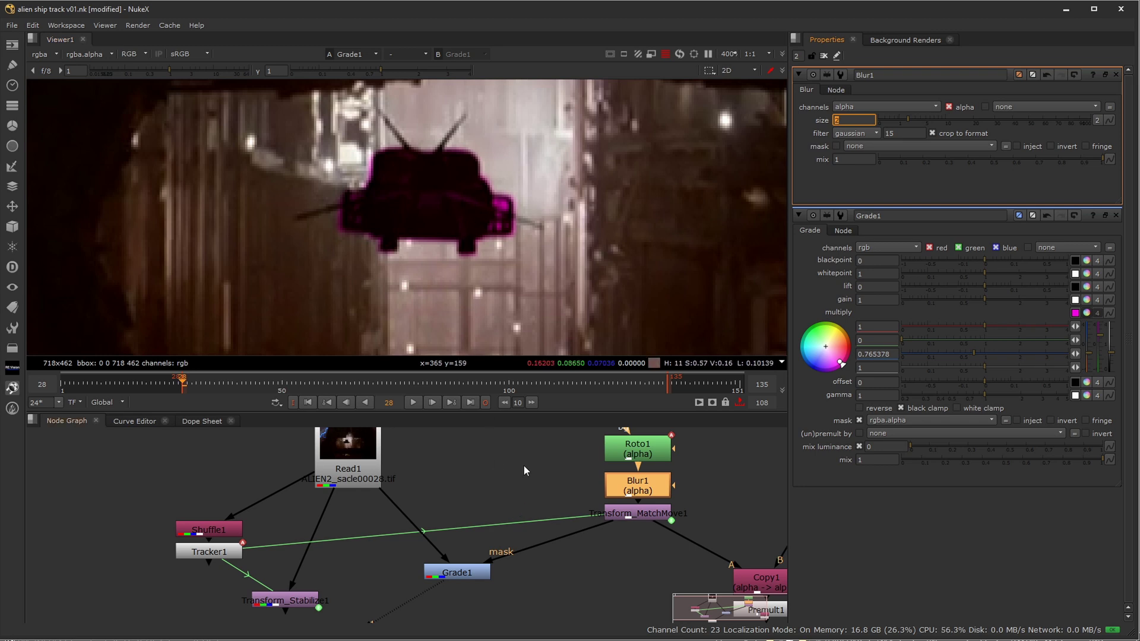
{"action": "middle_click_drag", "start_coordinate": [523, 467], "coordinate": [529, 465]}
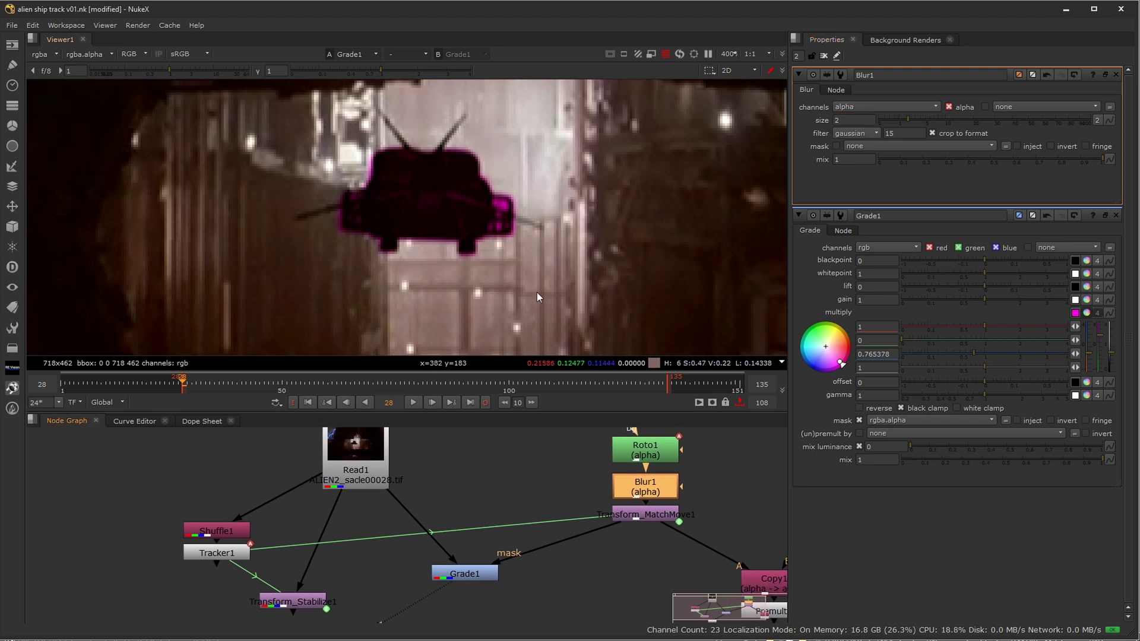
{"action": "key", "text": "minus"}
{"action": "key", "text": "minus"}
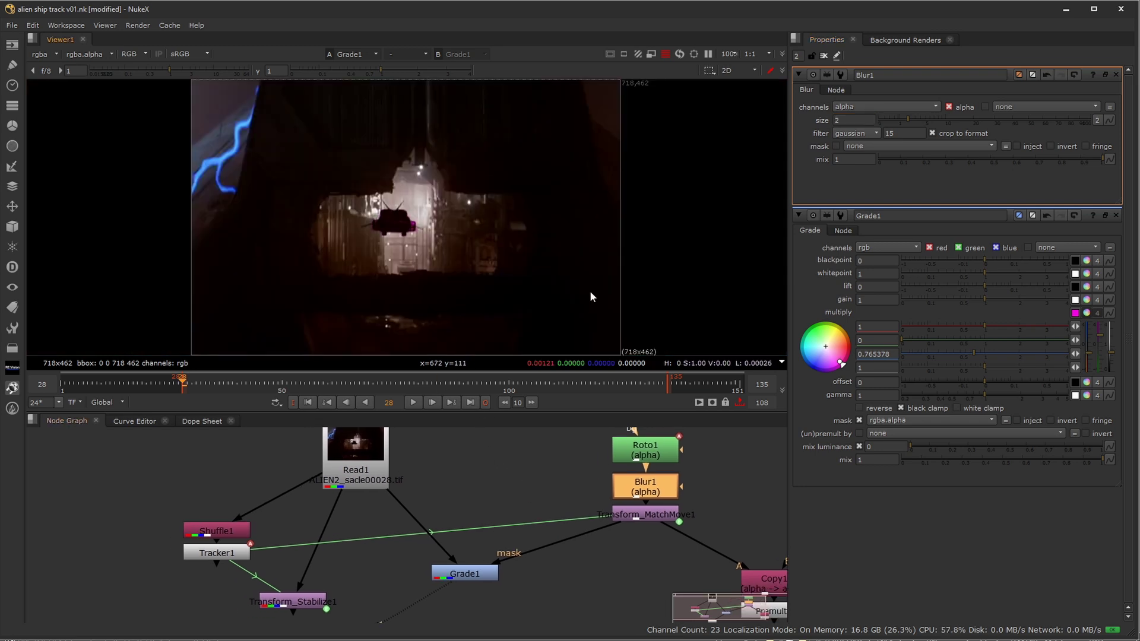
{"action": "left_click", "coordinate": [411, 402]}
{"action": "key", "text": "space"}
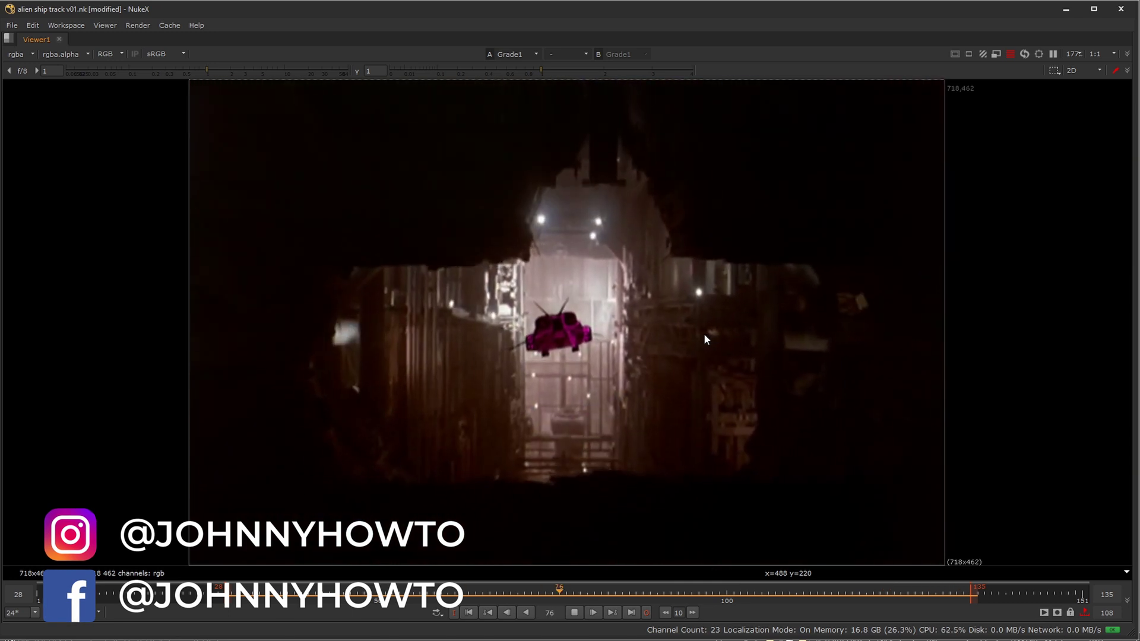
{"action": "left_click", "coordinate": [573, 612]}
{"action": "key", "text": "space"}
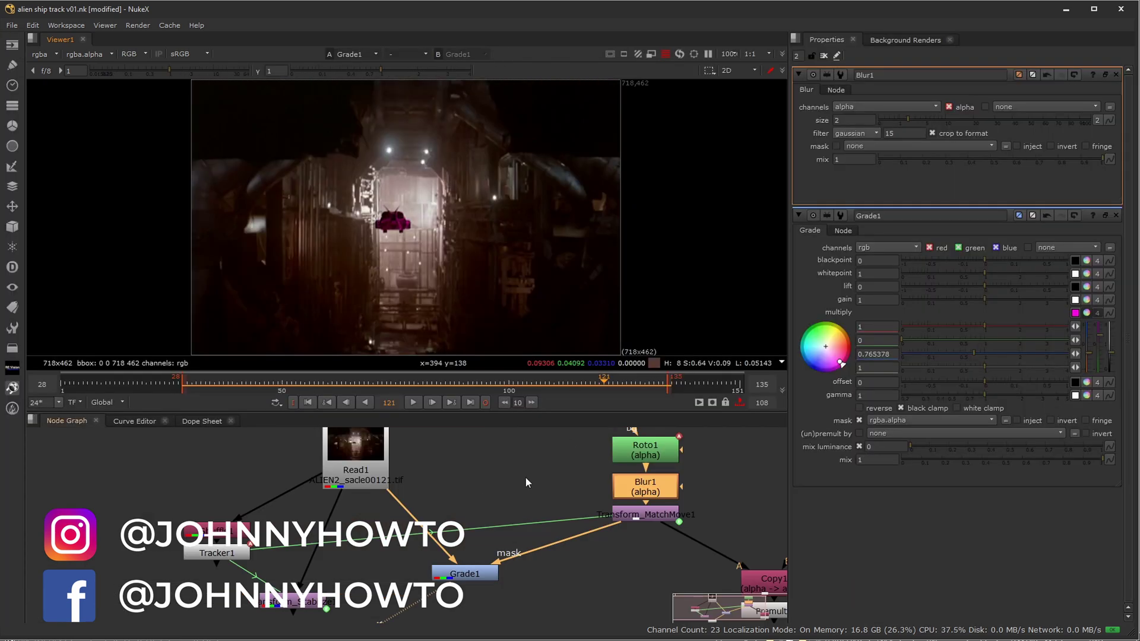
{"action": "middle_click_drag", "start_coordinate": [525, 477], "coordinate": [497, 505]}
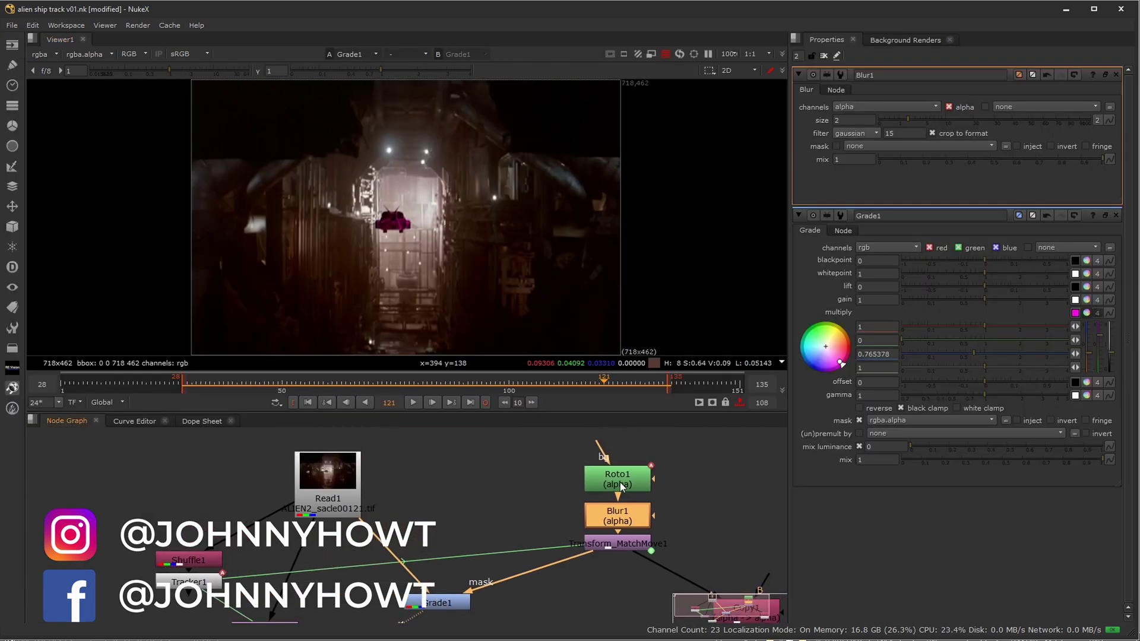
{"action": "scroll", "coordinate": [477, 507], "scroll_direction": "down", "scroll_amount": 1}
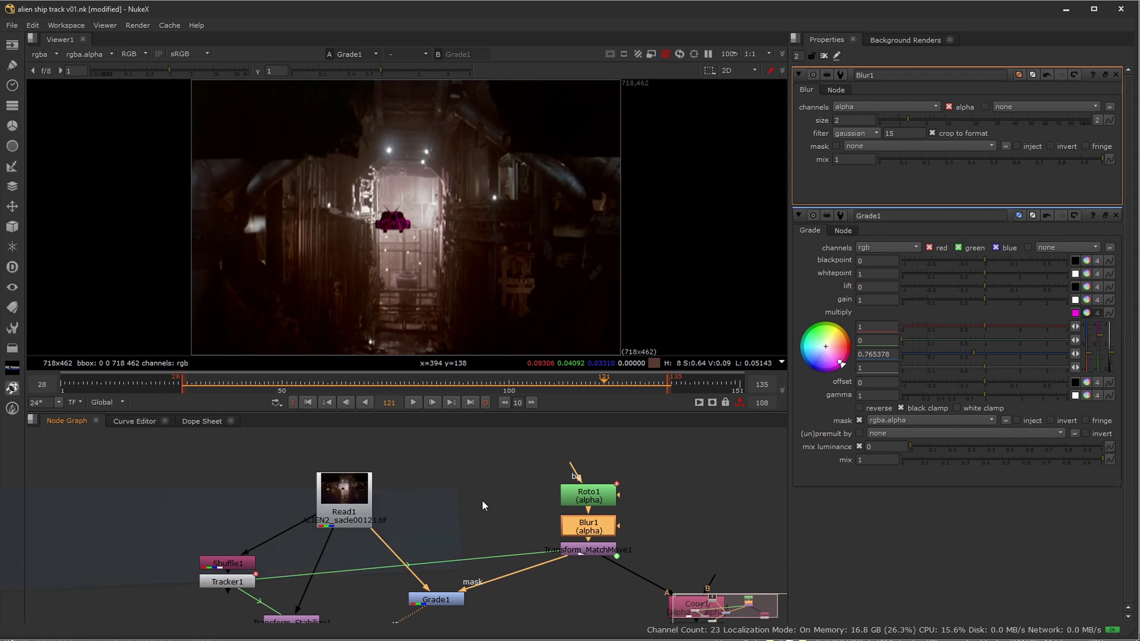